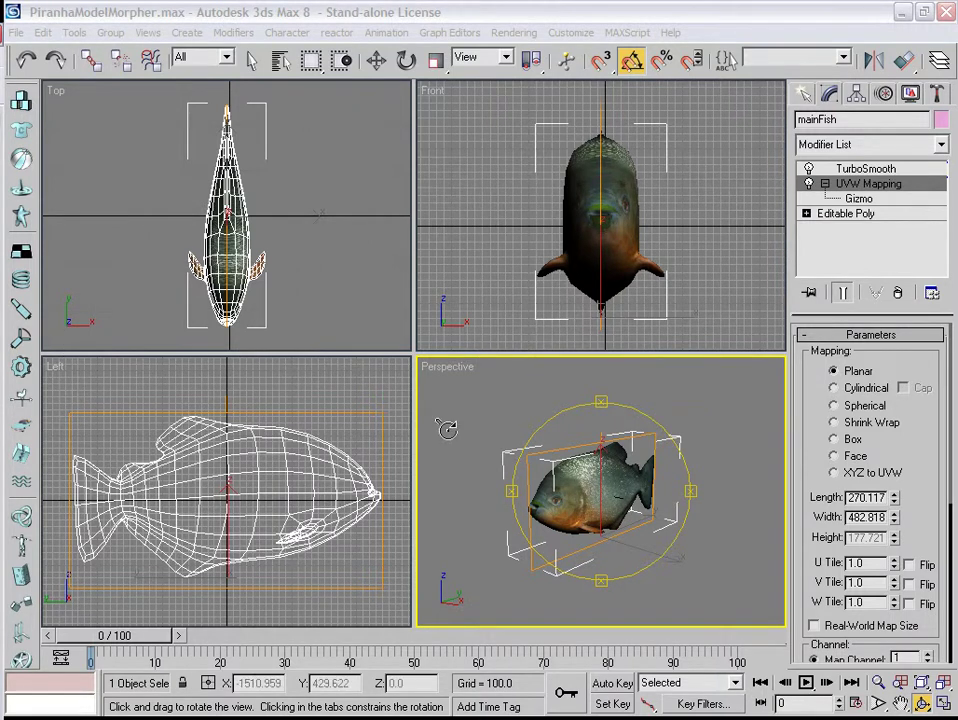
Turn off the TurboSmooth effect on the mainFish model so its low-poly cage is shown
{"action": "left_click_drag", "start_coordinate": [596, 507], "coordinate": [600, 550]}
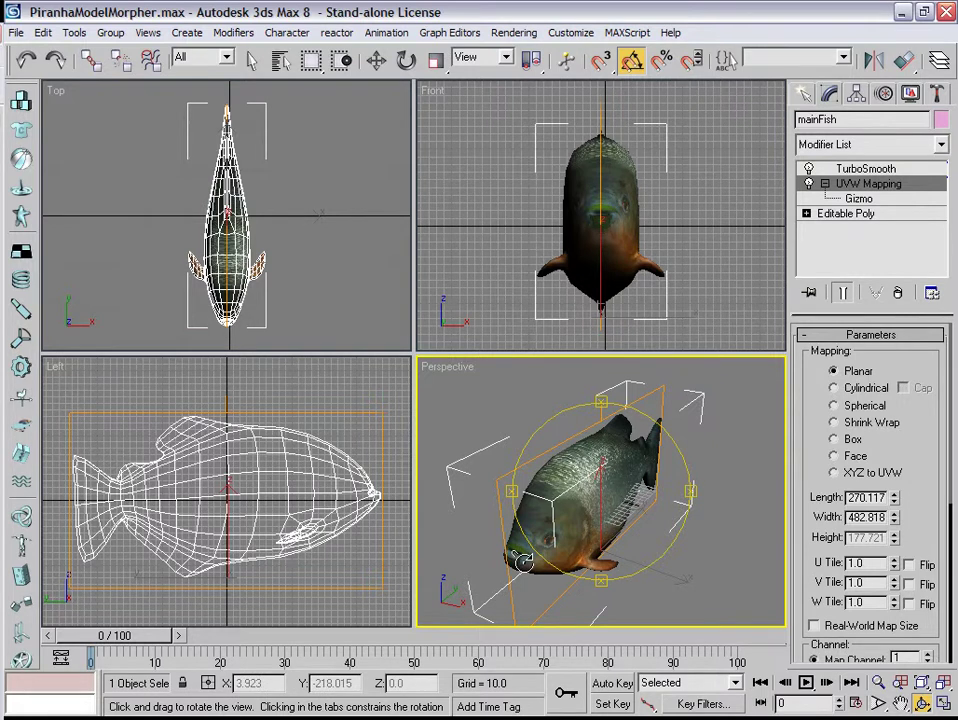
{"action": "left_click_drag", "start_coordinate": [524, 560], "coordinate": [517, 495]}
{"action": "scroll", "coordinate": [596, 490], "scroll_direction": "up", "scroll_amount": 3}
{"action": "scroll", "coordinate": [603, 487], "scroll_direction": "down", "scroll_amount": 2}
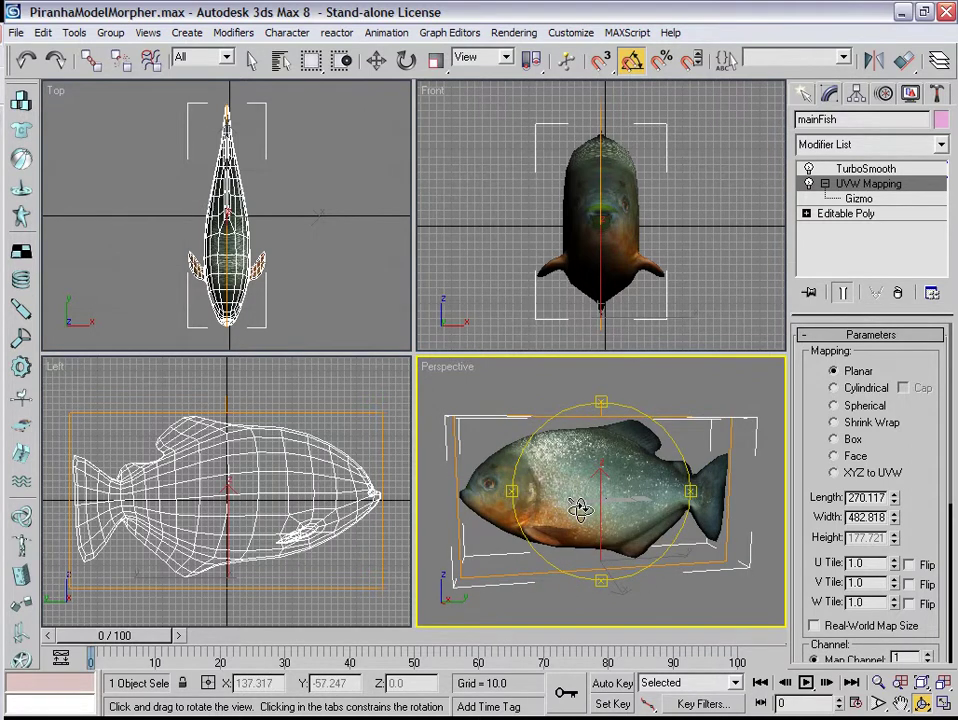
{"action": "left_click_drag", "start_coordinate": [582, 508], "coordinate": [595, 474]}
{"action": "left_click", "coordinate": [809, 169]}
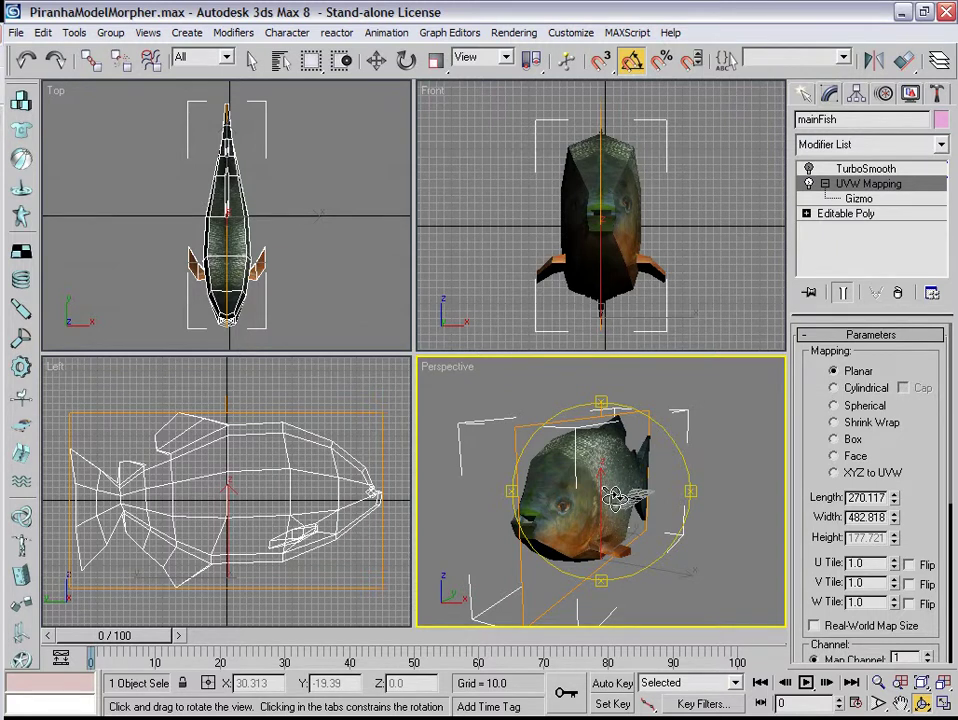
Clone the fish as a single Copy, offset about 200 units along X beside the original, and name it mainFinMove
{"action": "left_click", "coordinate": [900, 703]}
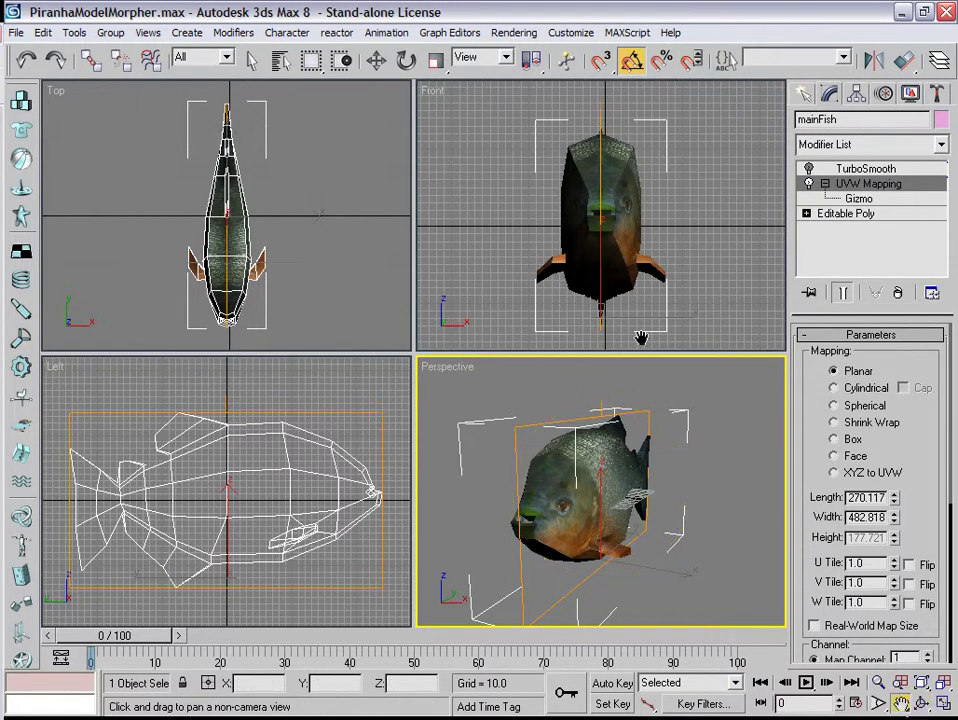
{"action": "left_click_drag", "start_coordinate": [627, 253], "coordinate": [524, 261]}
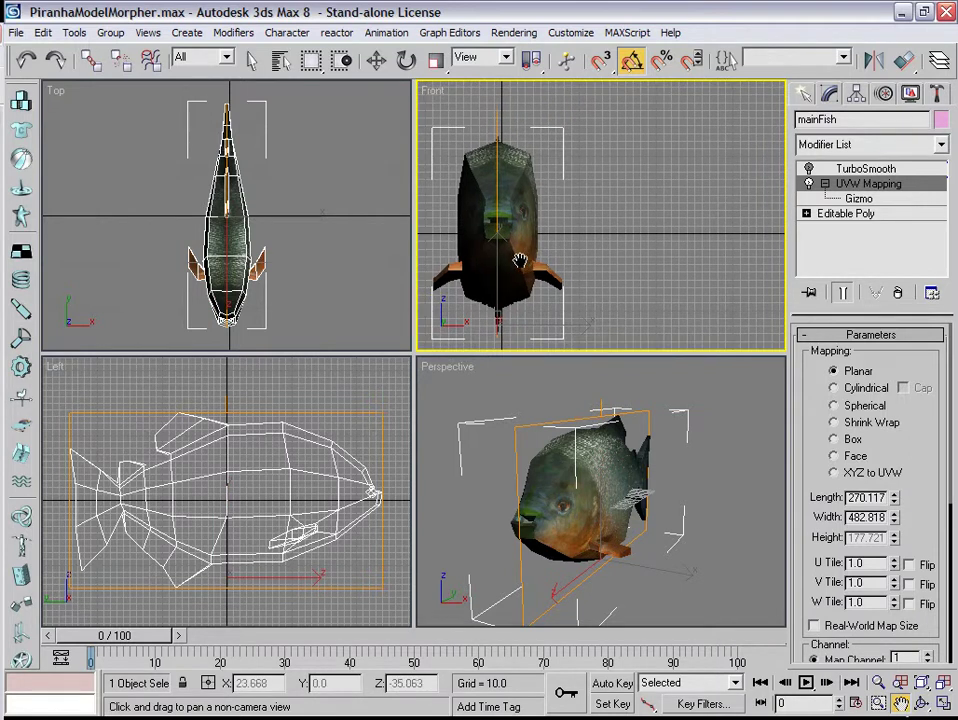
{"action": "scroll", "coordinate": [520, 261], "scroll_direction": "down", "scroll_amount": 4}
{"action": "left_click_drag", "start_coordinate": [544, 252], "coordinate": [573, 244]}
{"action": "scroll", "coordinate": [501, 251], "scroll_direction": "up", "scroll_amount": 4}
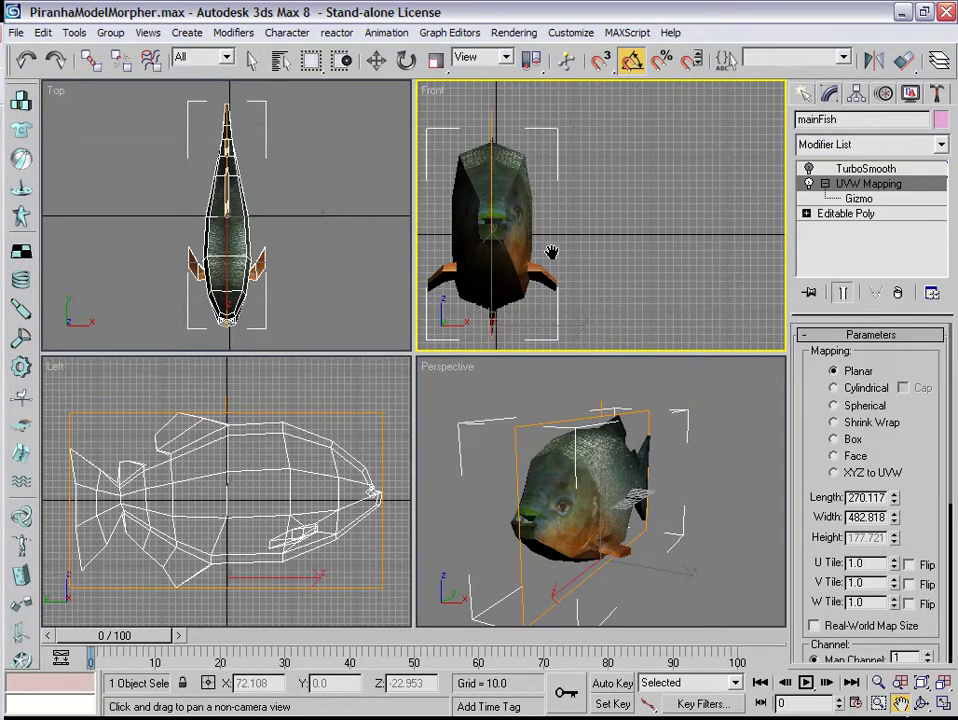
{"action": "key", "text": "alt+z"}
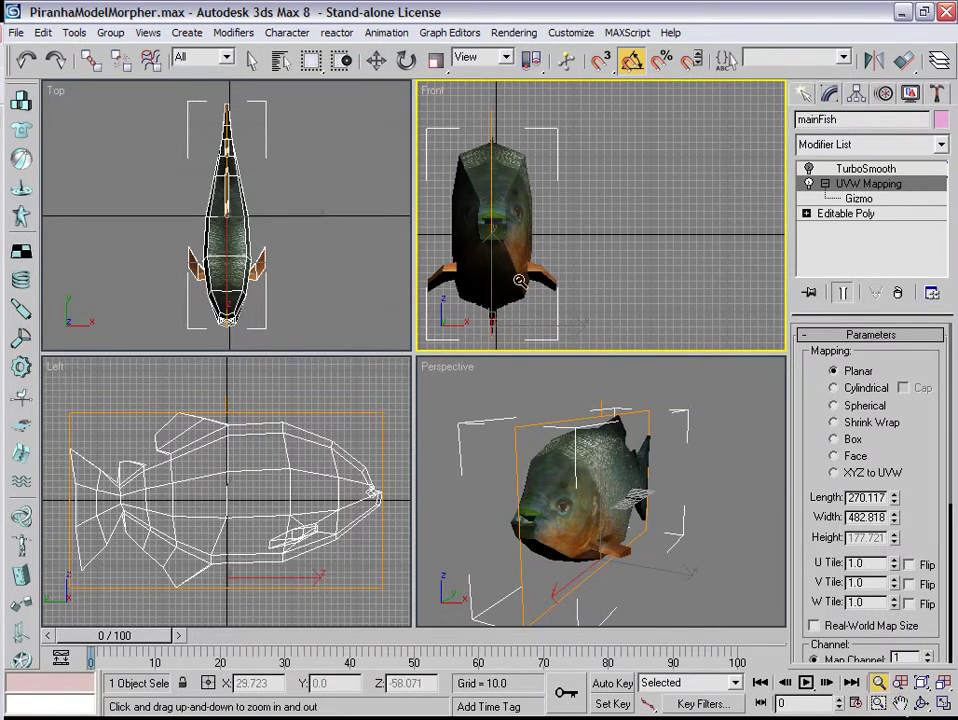
{"action": "mouse_move", "coordinate": [519, 281]}
{"action": "left_mouse_down"}
{"action": "mouse_move", "coordinate": [520, 308]}
{"action": "mouse_move", "coordinate": [522, 281]}
{"action": "left_mouse_up"}
{"action": "left_click", "coordinate": [900, 703]}
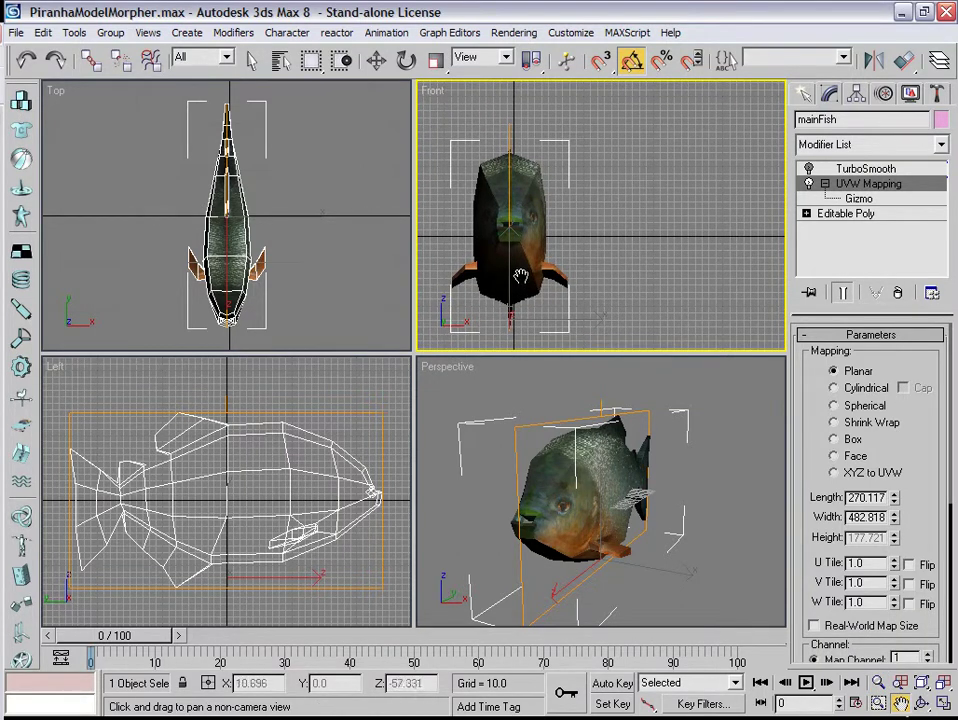
{"action": "key", "text": "w"}
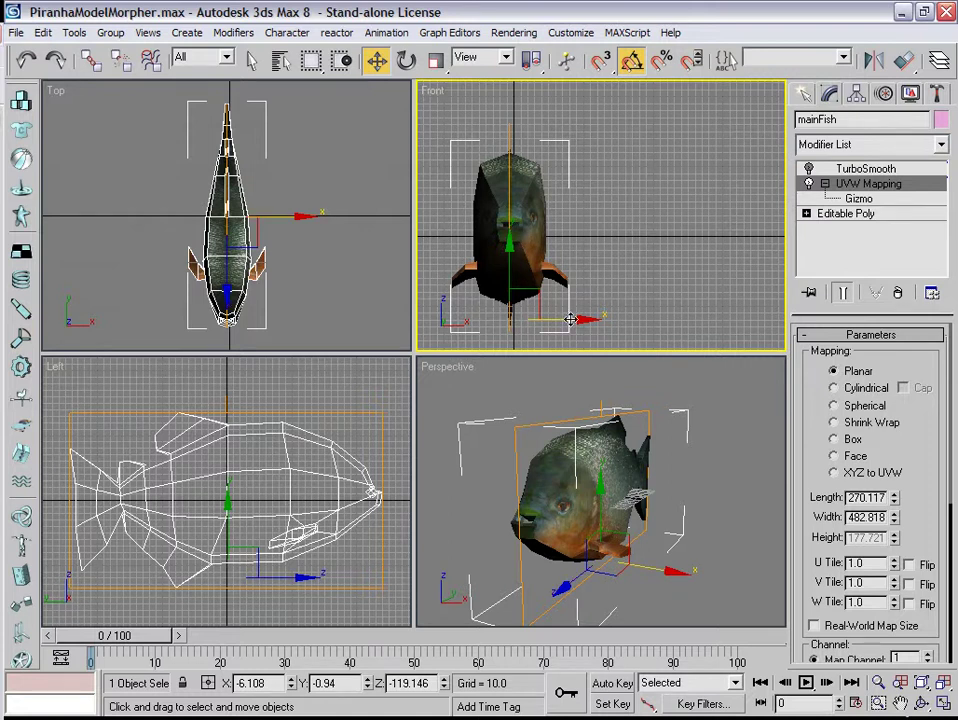
{"action": "mouse_move", "coordinate": [569, 319]}
{"action": "left_mouse_down", "text": "shift"}
{"action": "mouse_move", "coordinate": [706, 319]}
{"action": "mouse_move", "coordinate": [708, 328]}
{"action": "left_mouse_up", "text": "shift"}
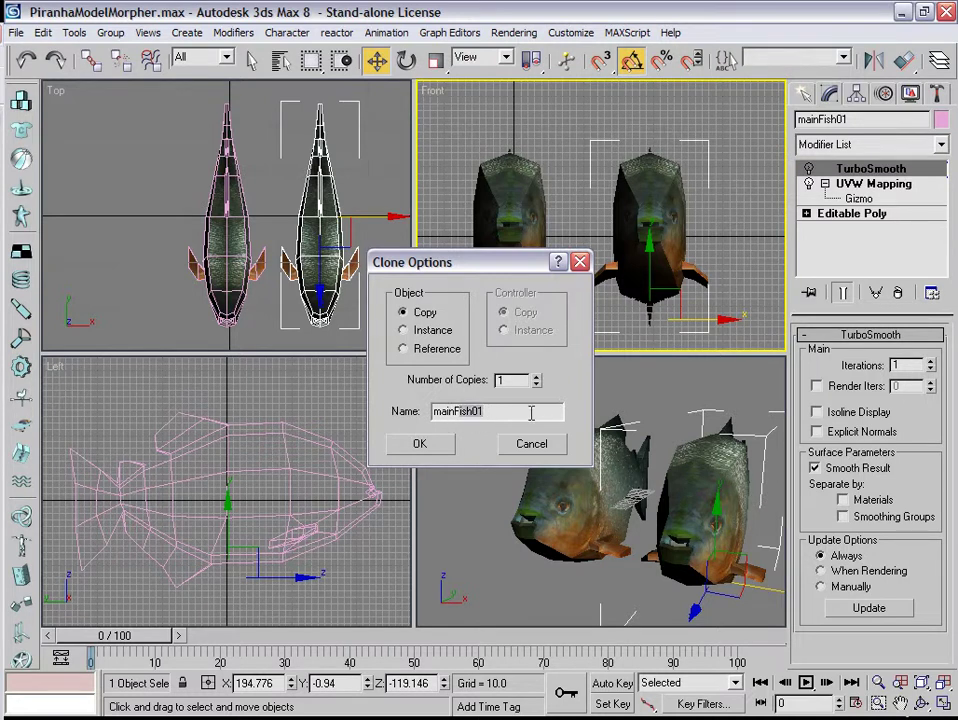
{"action": "type", "text": "FinMove"}
{"action": "key", "text": "Return"}
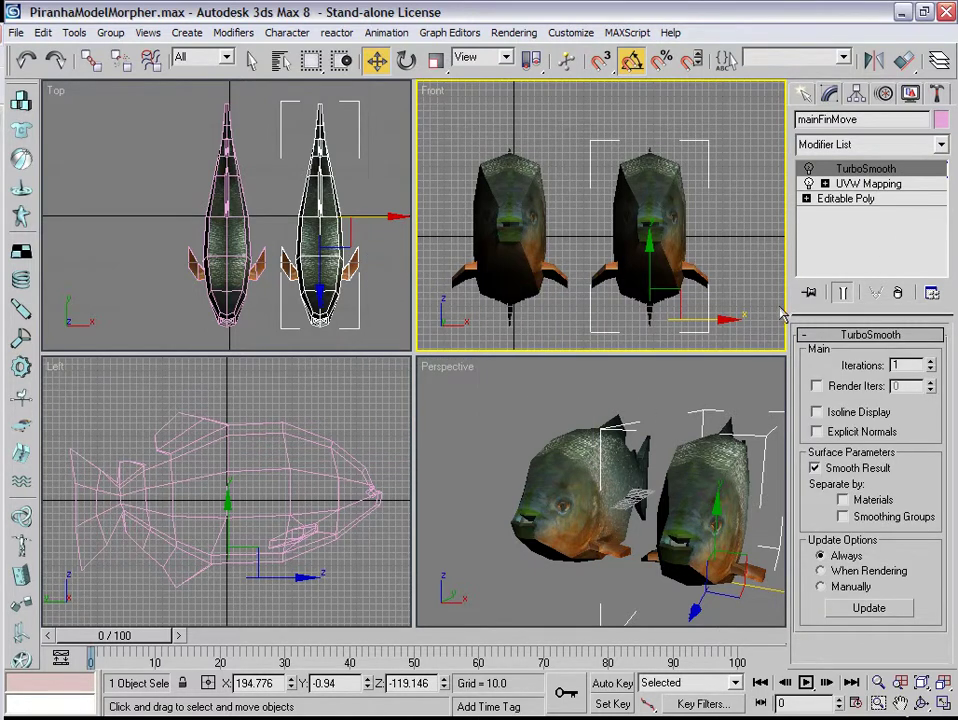
At the Editable Poly vertex level of the mainFinMove copy, shift the rear tip vertices of both side fins slightly toward the head
{"action": "key", "text": "ctrl+p"}
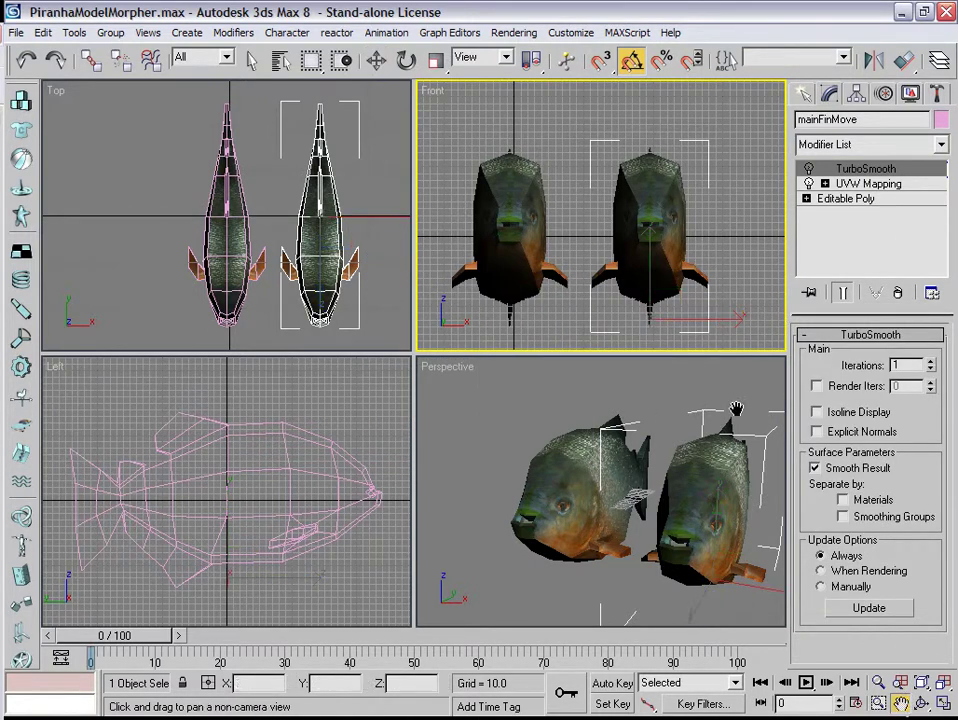
{"action": "left_click_drag", "start_coordinate": [650, 273], "coordinate": [606, 269]}
{"action": "middle_click_drag", "start_coordinate": [699, 539], "coordinate": [637, 580], "text": "alt"}
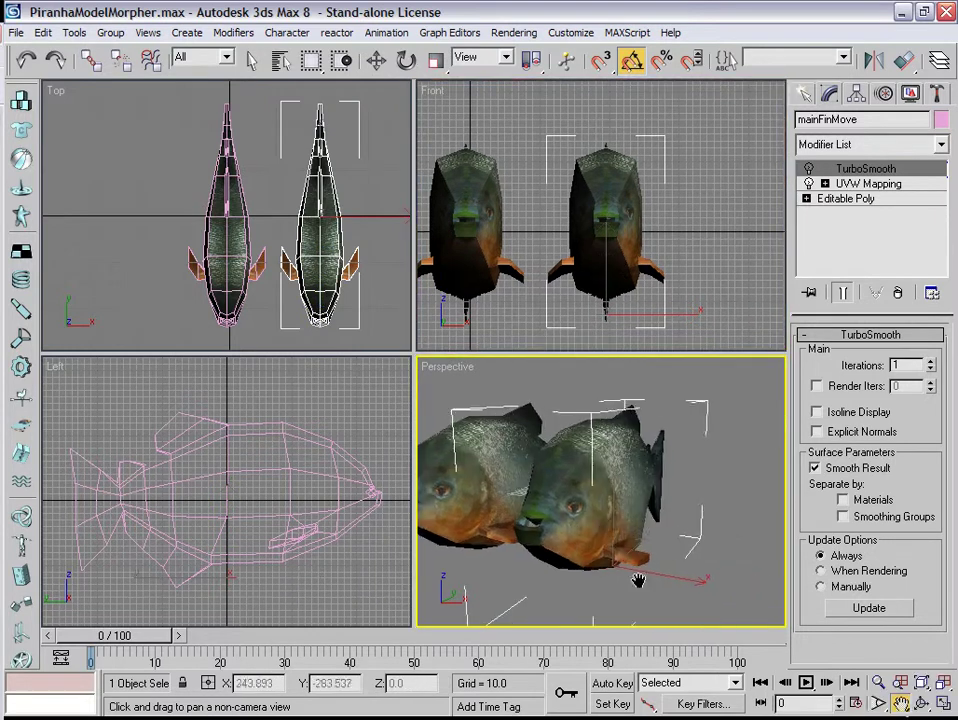
{"action": "scroll", "coordinate": [333, 275], "scroll_direction": "up", "scroll_amount": 8}
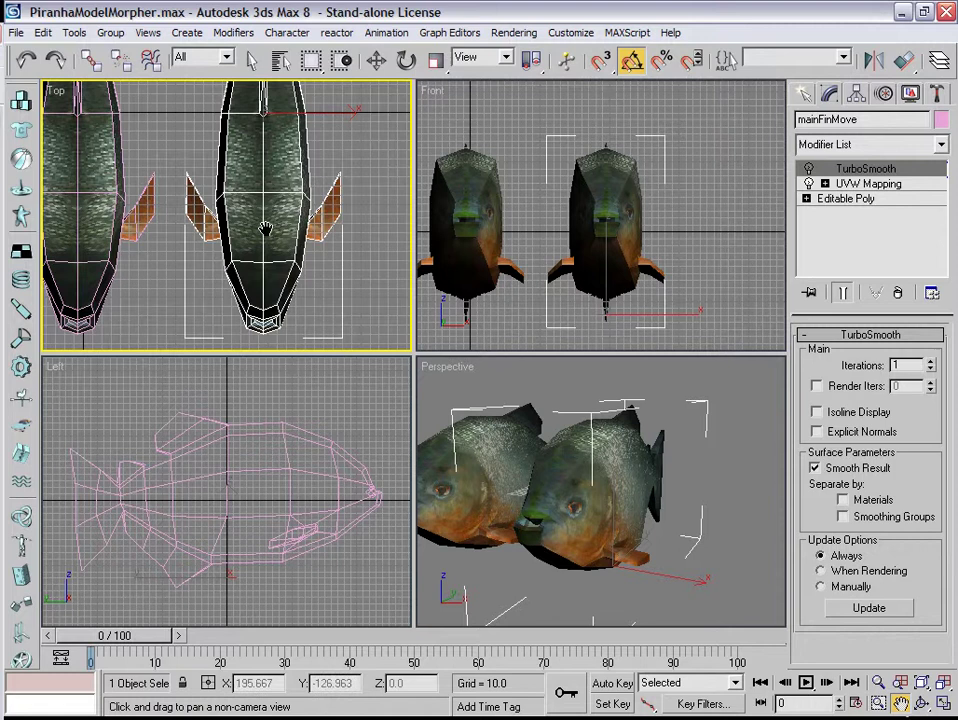
{"action": "left_click_drag", "start_coordinate": [262, 235], "coordinate": [274, 230]}
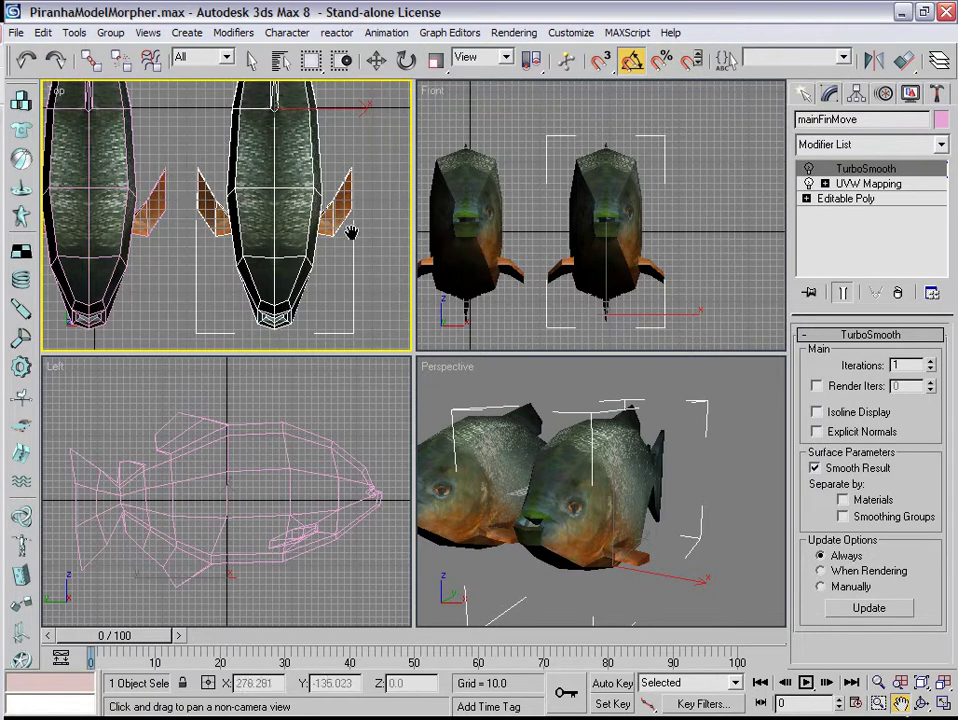
{"action": "left_click", "coordinate": [850, 199]}
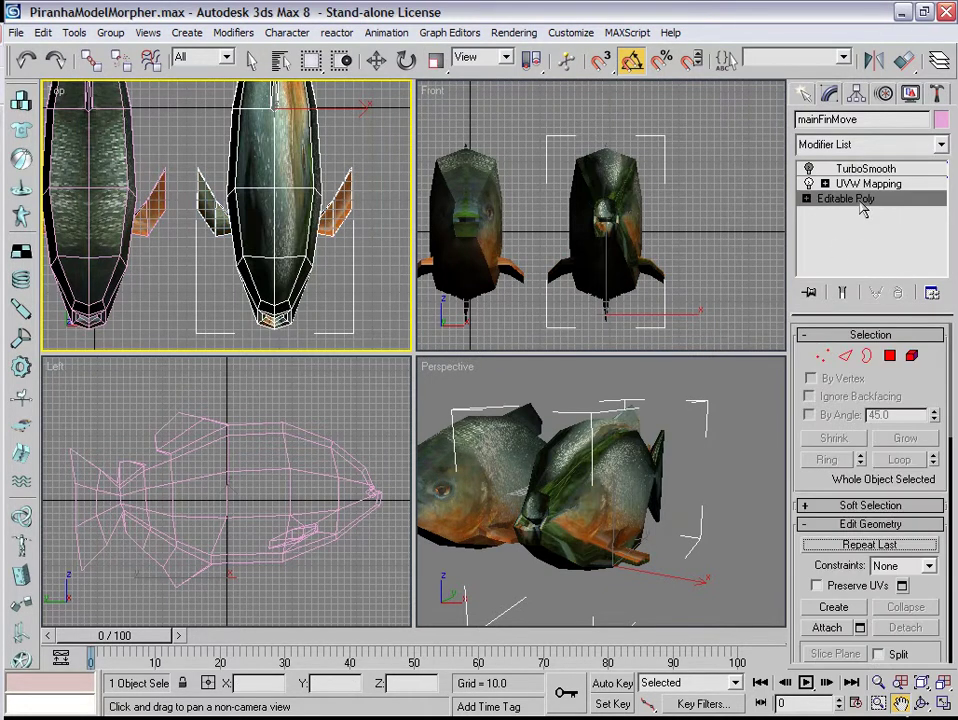
{"action": "left_click", "coordinate": [821, 356]}
{"action": "key", "text": "w"}
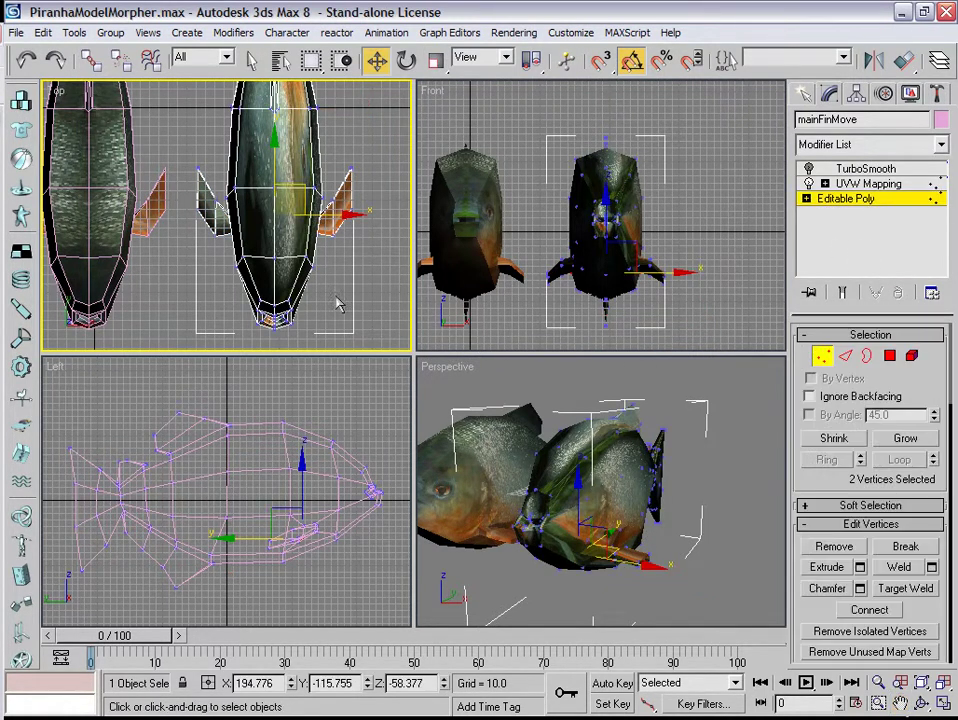
{"action": "left_click", "coordinate": [198, 172]}
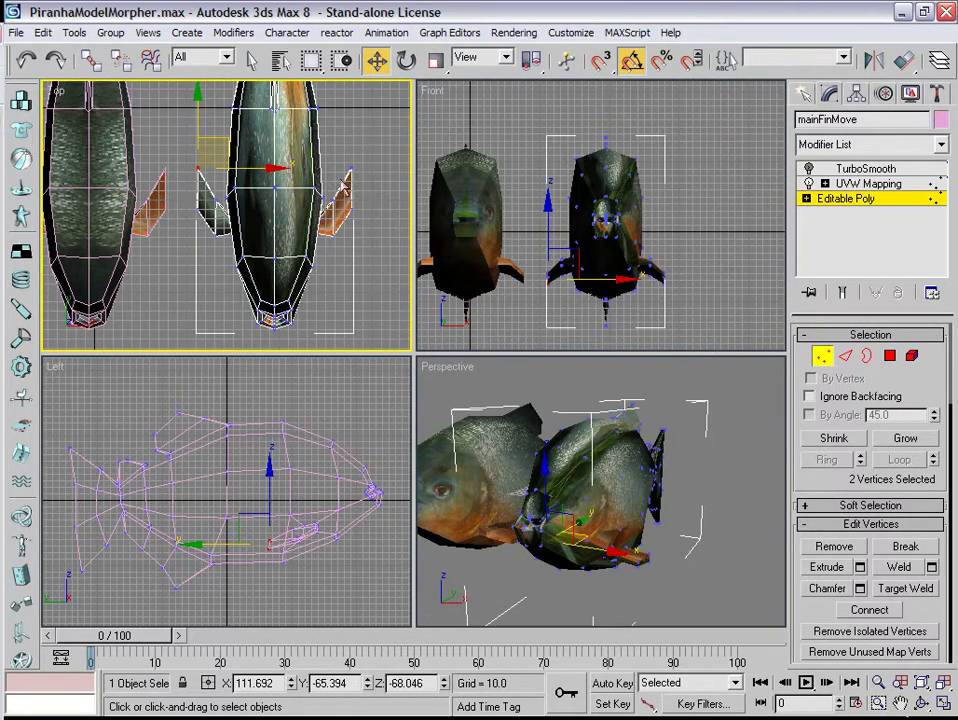
{"action": "left_click", "coordinate": [342, 182], "text": "ctrl"}
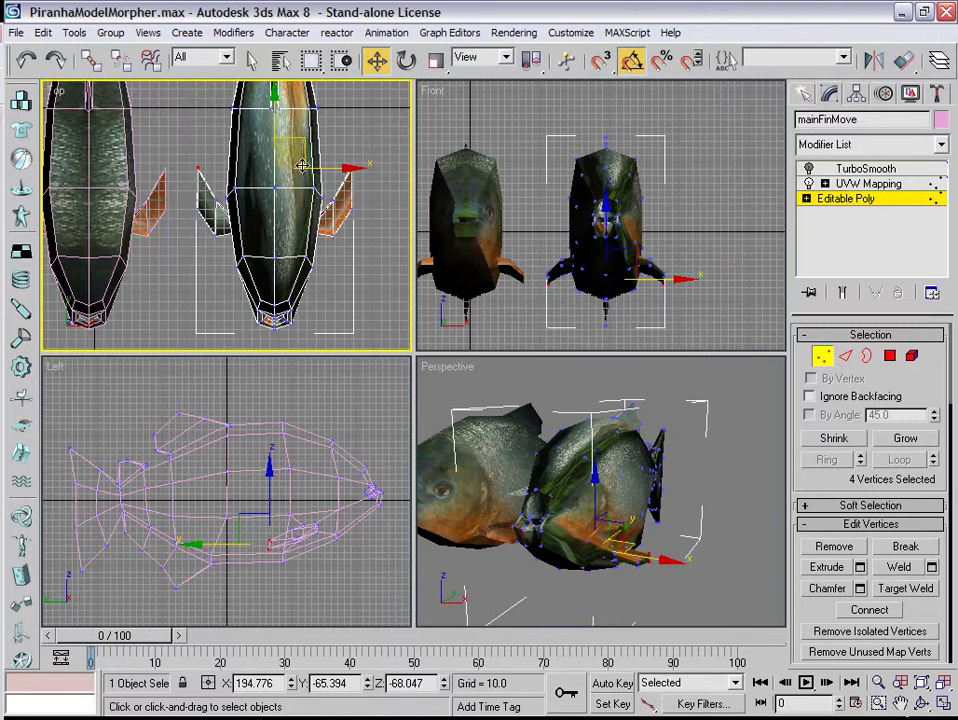
{"action": "left_click_drag", "start_coordinate": [280, 129], "coordinate": [275, 137]}
Move the eight outer vertices of both side fins toward the head and scale them outward along X
{"action": "left_click_drag", "start_coordinate": [188, 163], "coordinate": [206, 225]}
{"action": "left_click_drag", "start_coordinate": [387, 142], "coordinate": [349, 229], "text": "ctrl"}
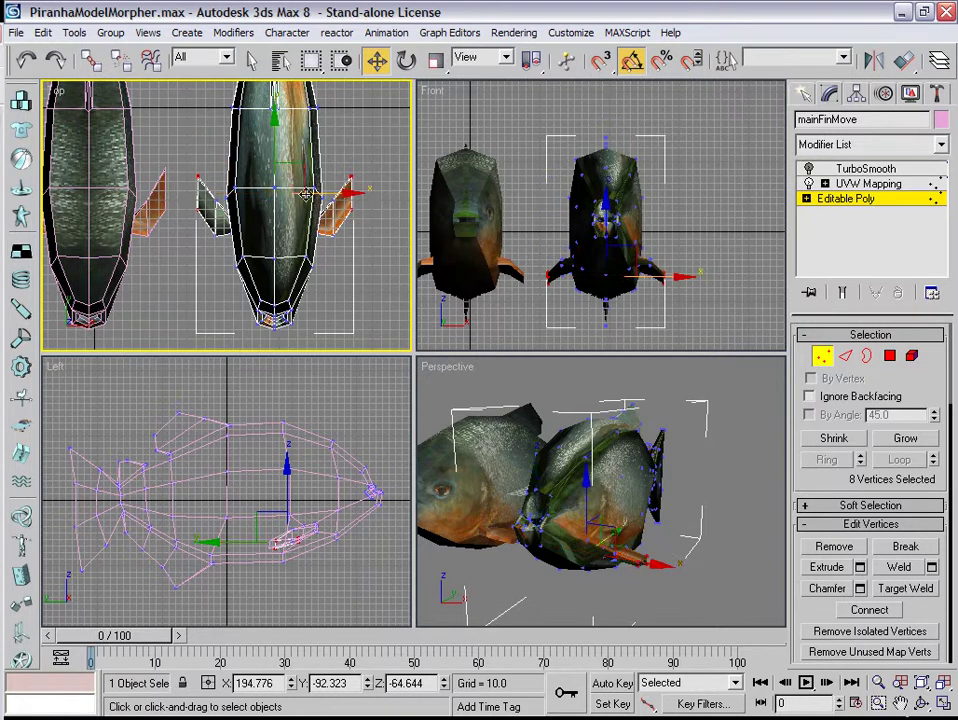
{"action": "left_click_drag", "start_coordinate": [276, 154], "coordinate": [274, 166]}
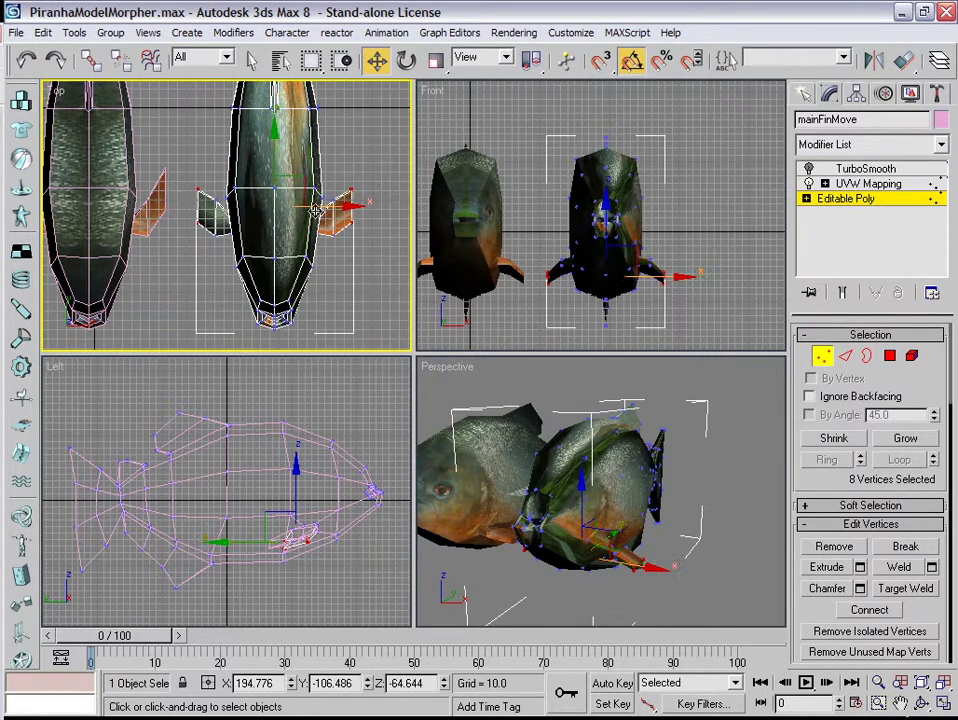
{"action": "left_click", "coordinate": [435, 60]}
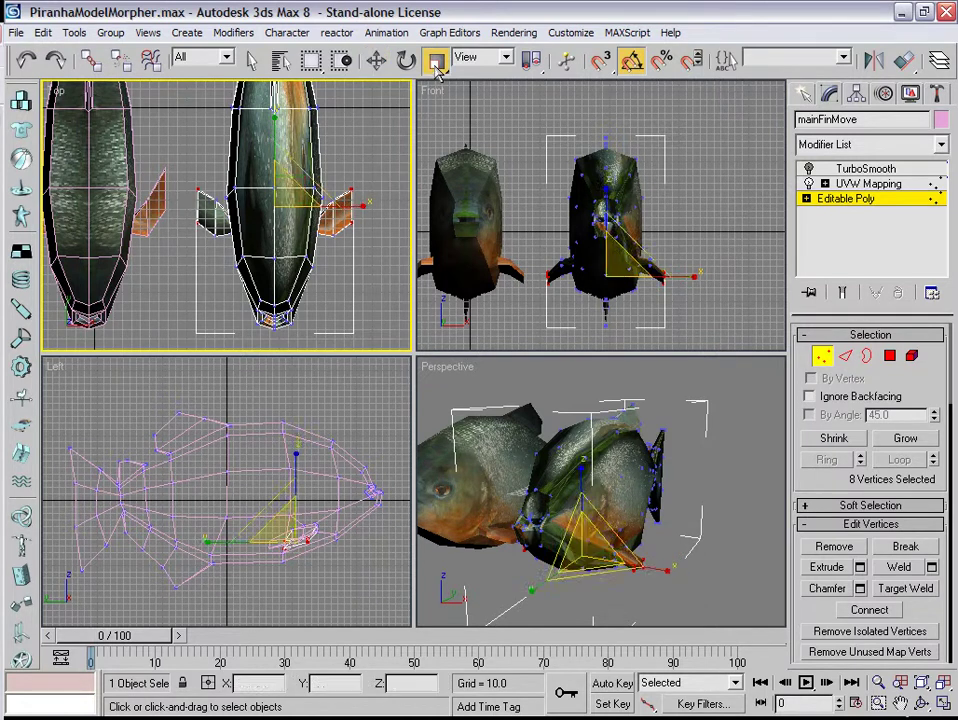
{"action": "left_click_drag", "start_coordinate": [352, 207], "coordinate": [370, 207]}
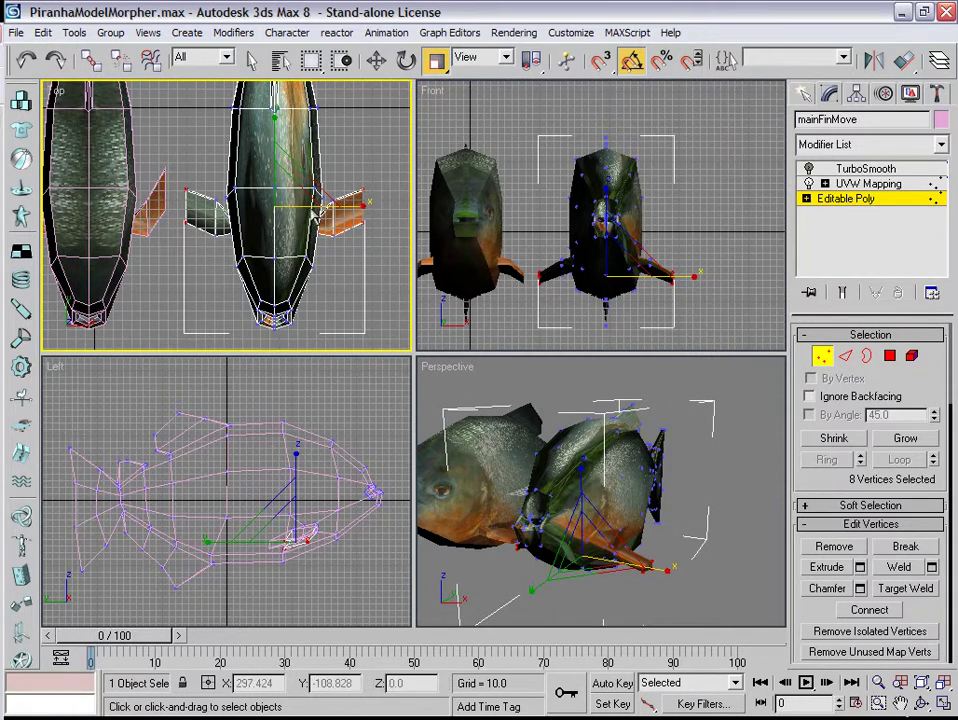
Move the four vertices midway along the rear edges of both side fins slightly toward the head
{"action": "left_click_drag", "start_coordinate": [203, 194], "coordinate": [223, 214]}
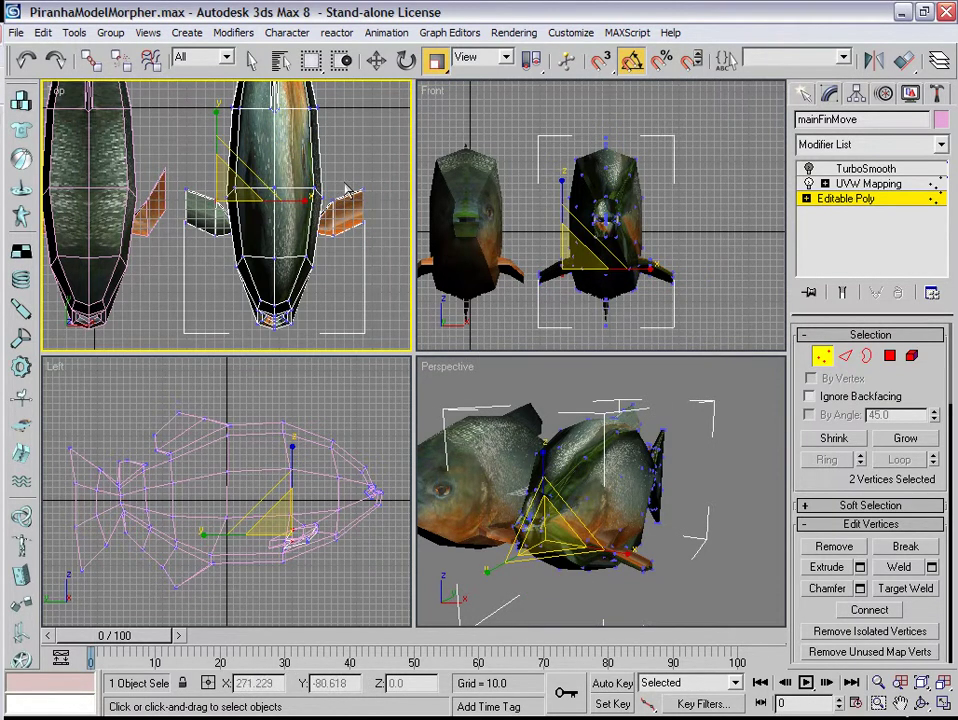
{"action": "mouse_move", "coordinate": [349, 191]}
{"action": "left_mouse_down", "text": "ctrl"}
{"action": "mouse_move", "coordinate": [330, 213]}
{"action": "mouse_move", "coordinate": [366, 201]}
{"action": "left_mouse_up", "text": "ctrl"}
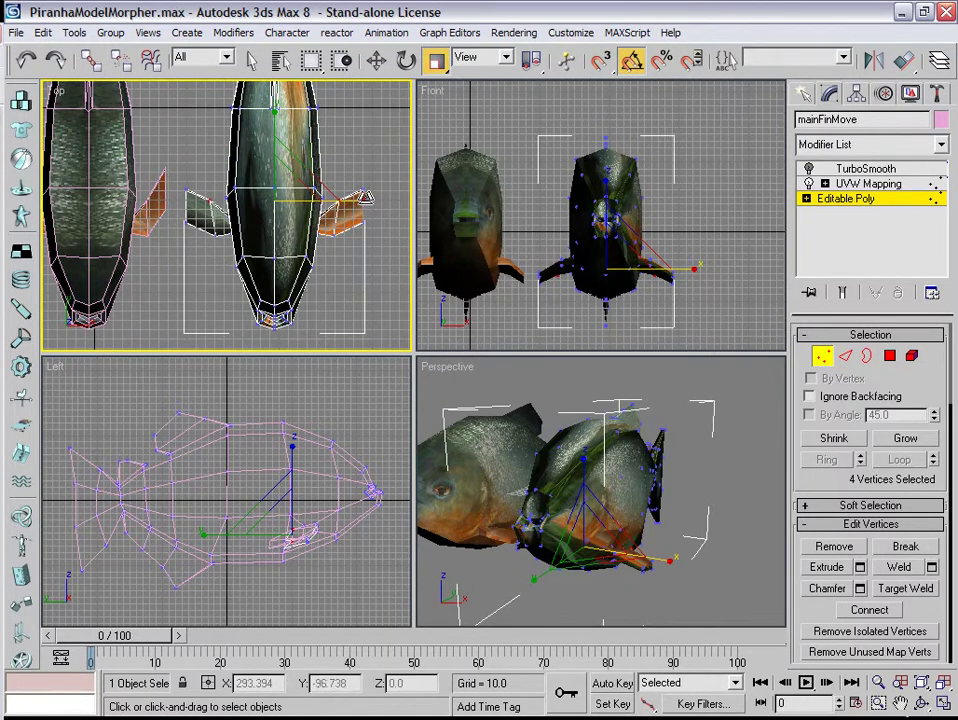
{"action": "left_click", "coordinate": [377, 62]}
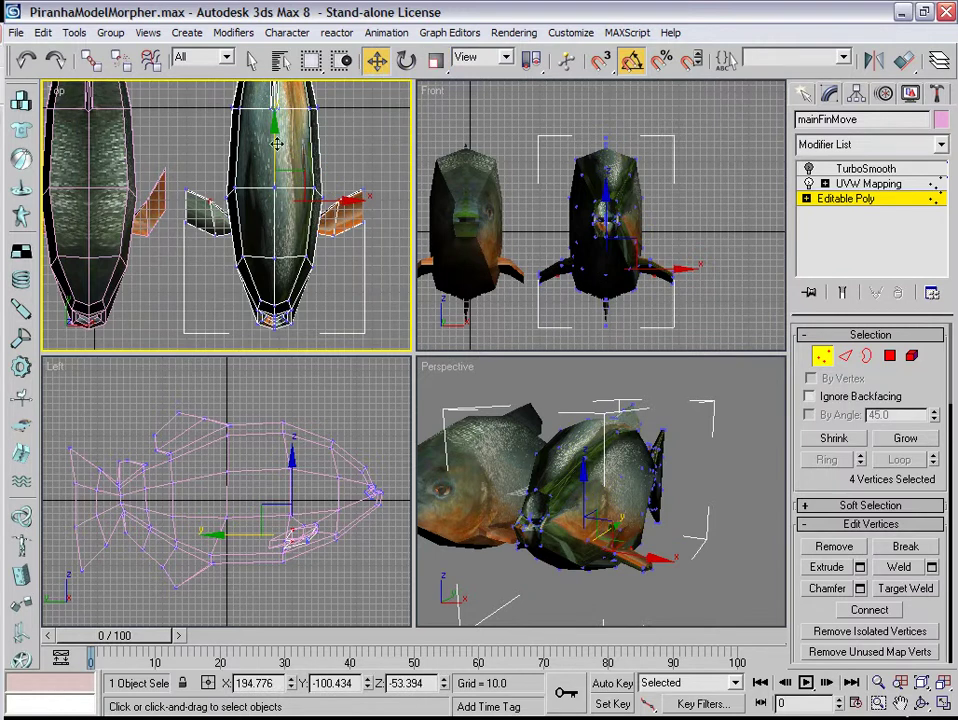
{"action": "left_click_drag", "start_coordinate": [276, 143], "coordinate": [276, 155]}
Scale the rear tip vertices of both side fins further outward along X
{"action": "left_click_drag", "start_coordinate": [198, 175], "coordinate": [178, 213]}
{"action": "mouse_move", "coordinate": [379, 177]}
{"action": "left_mouse_down", "text": "ctrl"}
{"action": "mouse_move", "coordinate": [356, 201]}
{"action": "mouse_move", "coordinate": [366, 192]}
{"action": "left_mouse_up", "text": "ctrl"}
{"action": "left_click", "coordinate": [436, 61]}
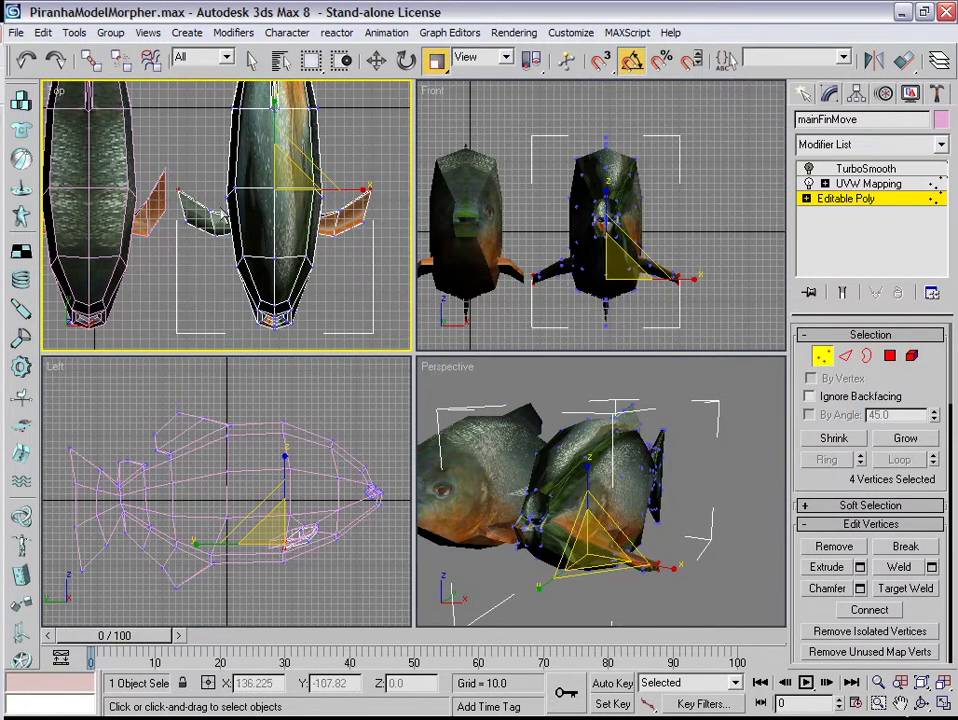
Select the eight outer vertices of both side fins together and frame them in the Front view
{"action": "left_click_drag", "start_coordinate": [192, 170], "coordinate": [177, 239]}
{"action": "left_click_drag", "start_coordinate": [380, 178], "coordinate": [358, 240], "text": "ctrl"}
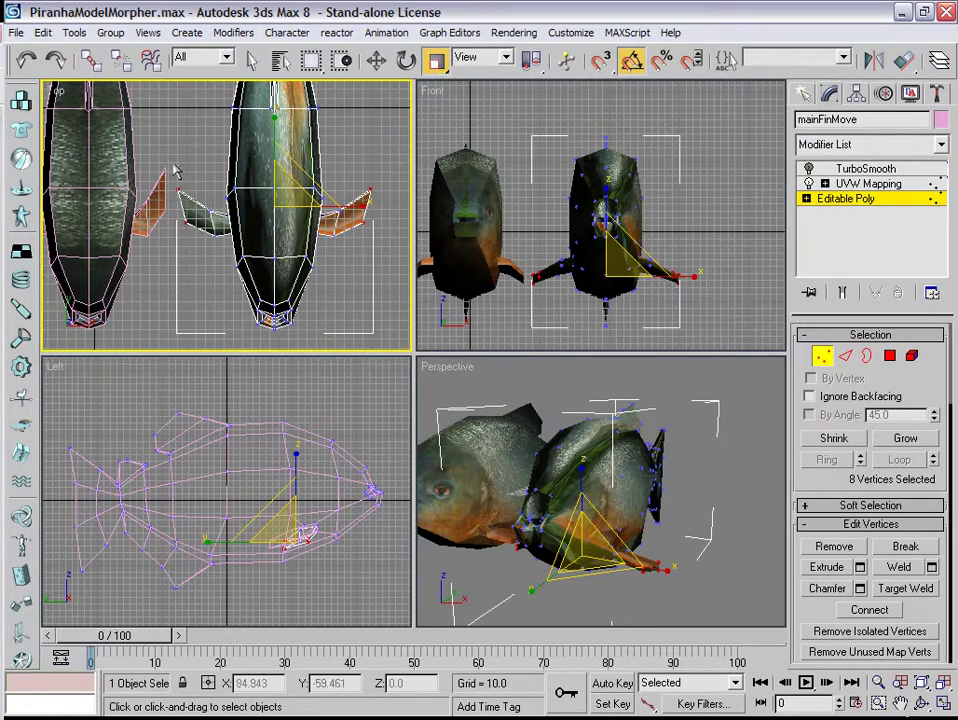
{"action": "left_click_drag", "start_coordinate": [176, 172], "coordinate": [202, 260]}
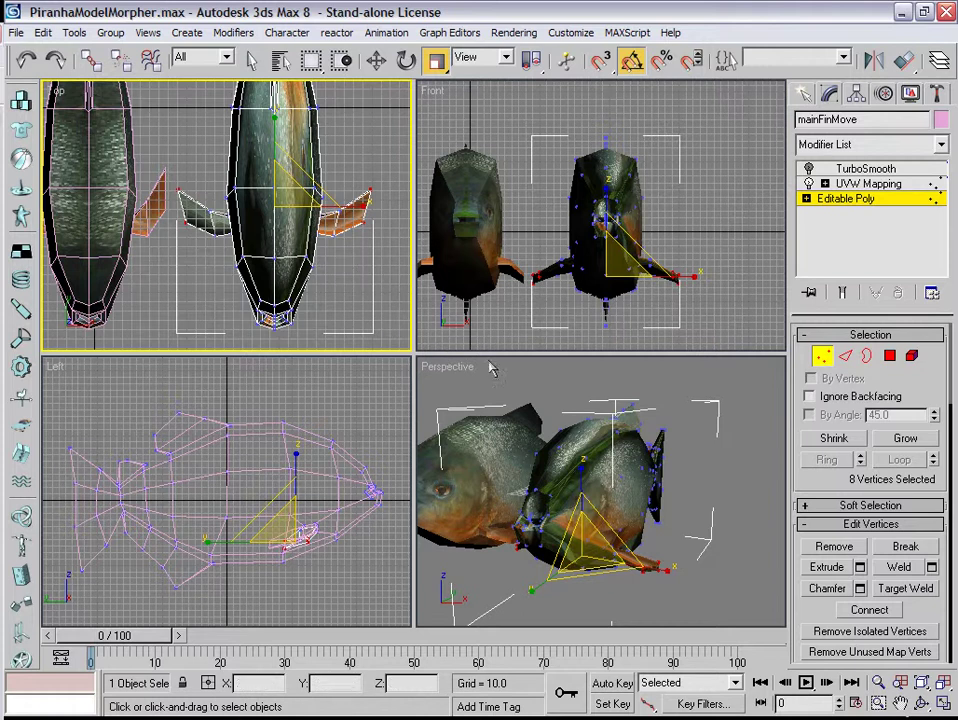
{"action": "left_click", "coordinate": [901, 703]}
{"action": "left_click_drag", "start_coordinate": [629, 271], "coordinate": [608, 252]}
{"action": "scroll", "coordinate": [618, 235], "scroll_direction": "up", "scroll_amount": 3}
{"action": "scroll", "coordinate": [616, 216], "scroll_direction": "down", "scroll_amount": 2}
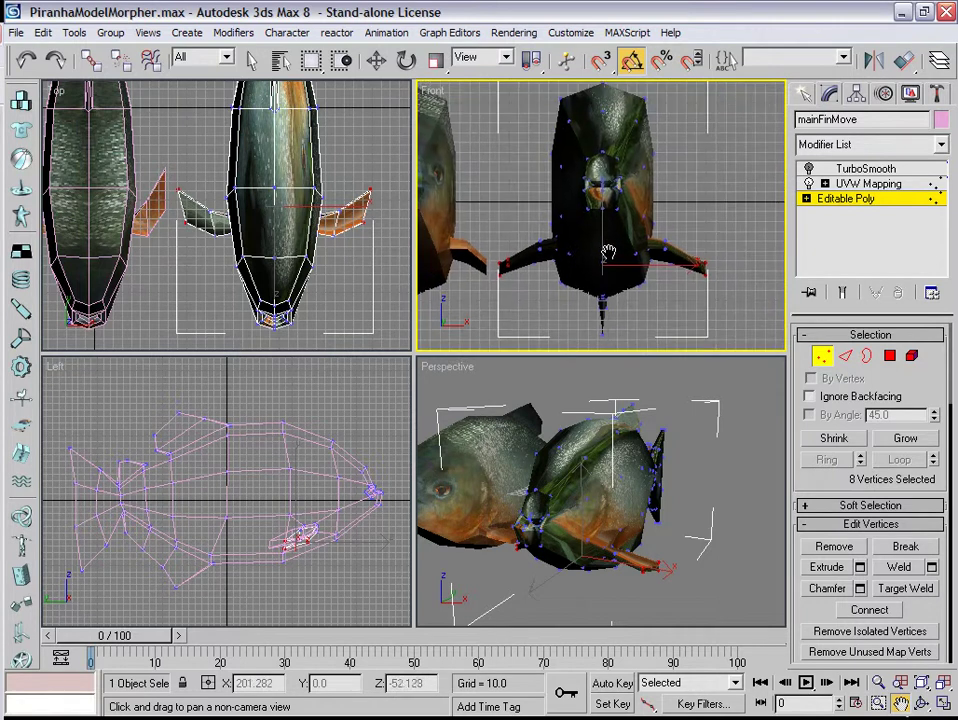
Turn on soft selection for the eight outer fin vertices and set its falloff to 25.0
{"action": "left_click", "coordinate": [840, 505]}
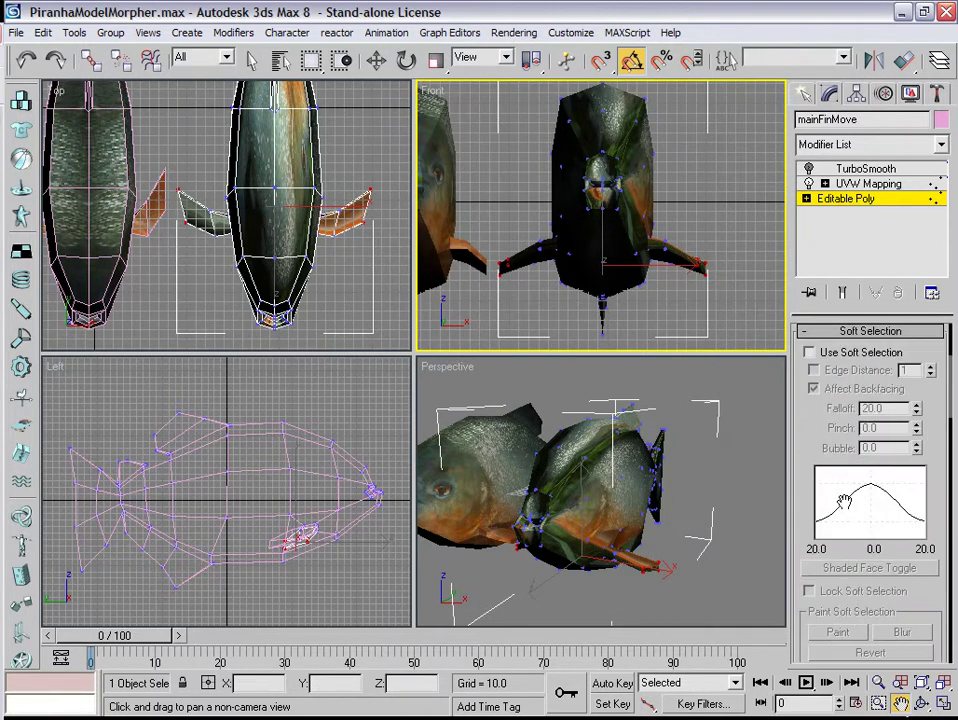
{"action": "scroll", "coordinate": [795, 487], "scroll_direction": "up", "scroll_amount": 2}
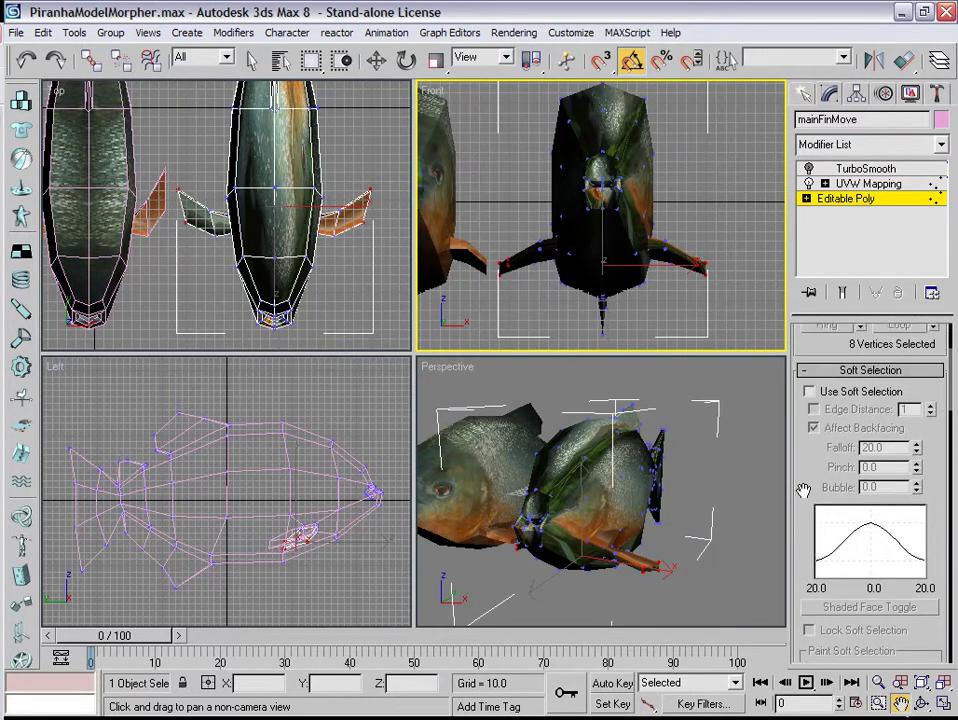
{"action": "left_click", "coordinate": [809, 391]}
{"action": "scroll", "coordinate": [803, 480], "scroll_direction": "up", "scroll_amount": 1}
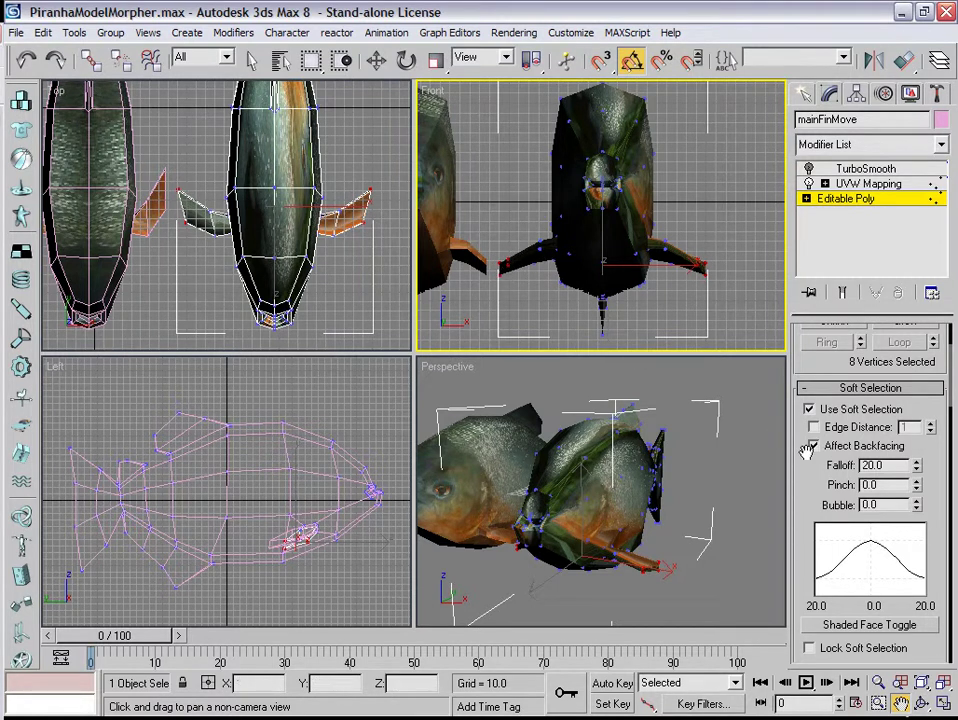
{"action": "left_click_drag", "start_coordinate": [807, 468], "coordinate": [807, 463]}
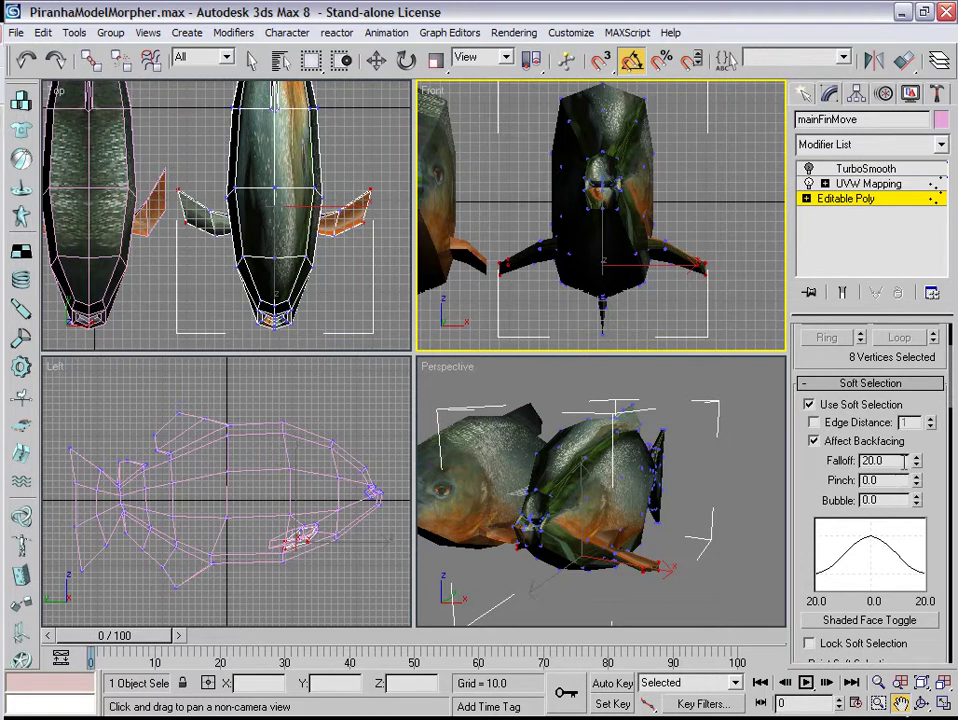
{"action": "left_click_drag", "start_coordinate": [918, 463], "coordinate": [917, 452]}
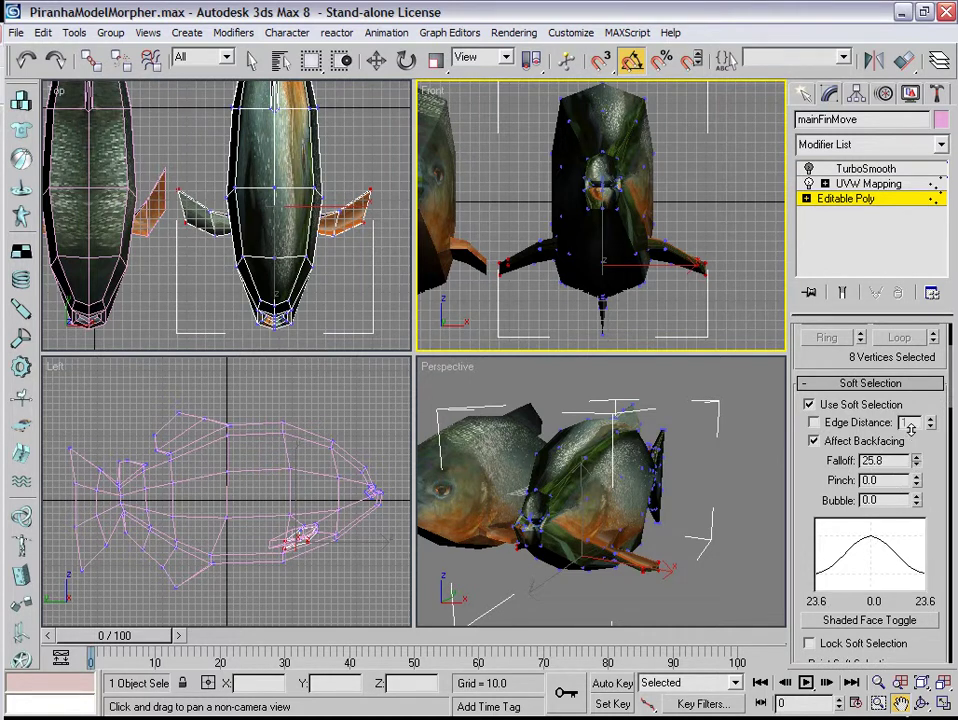
{"action": "mouse_move", "coordinate": [910, 425]}
{"action": "left_mouse_down"}
{"action": "mouse_move", "coordinate": [902, 381]}
{"action": "mouse_move", "coordinate": [901, 433]}
{"action": "left_mouse_up"}
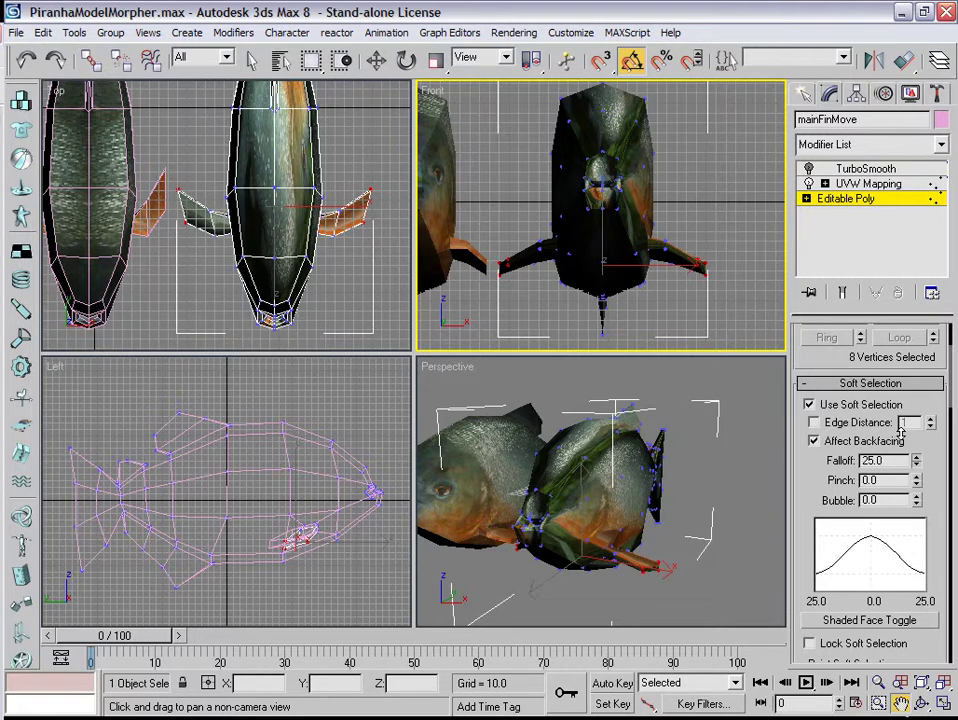
Raise the outer vertices of both side fins in the Front view, widening the soft selection falloff to 30.5 for the last lift
{"action": "right_click", "coordinate": [604, 224]}
{"action": "right_click", "coordinate": [600, 205]}
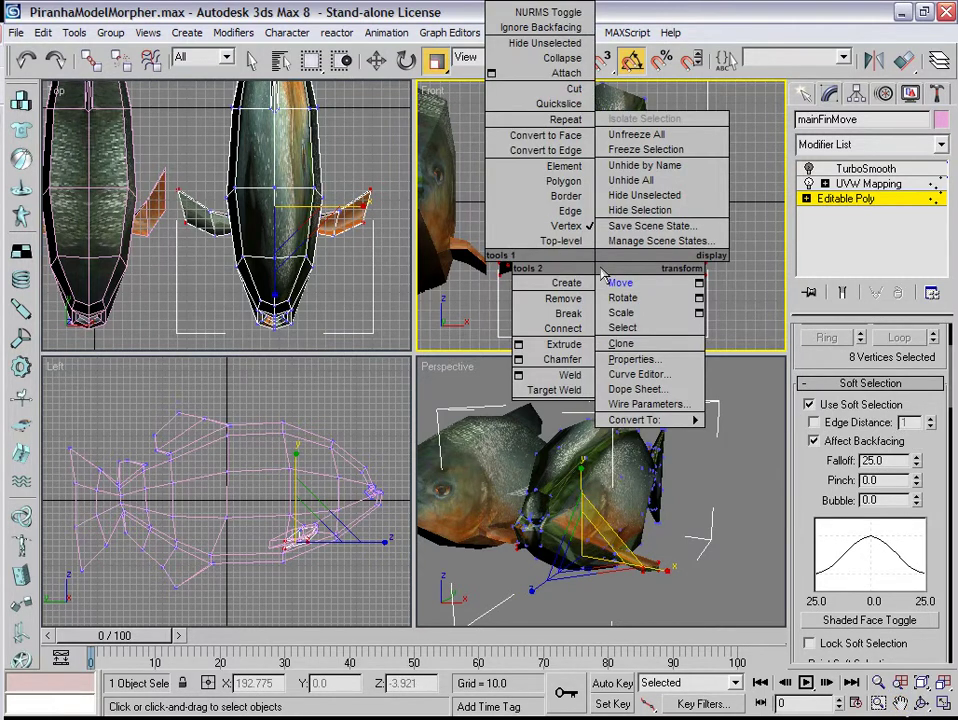
{"action": "left_click", "coordinate": [618, 283]}
{"action": "left_click_drag", "start_coordinate": [600, 208], "coordinate": [601, 198]}
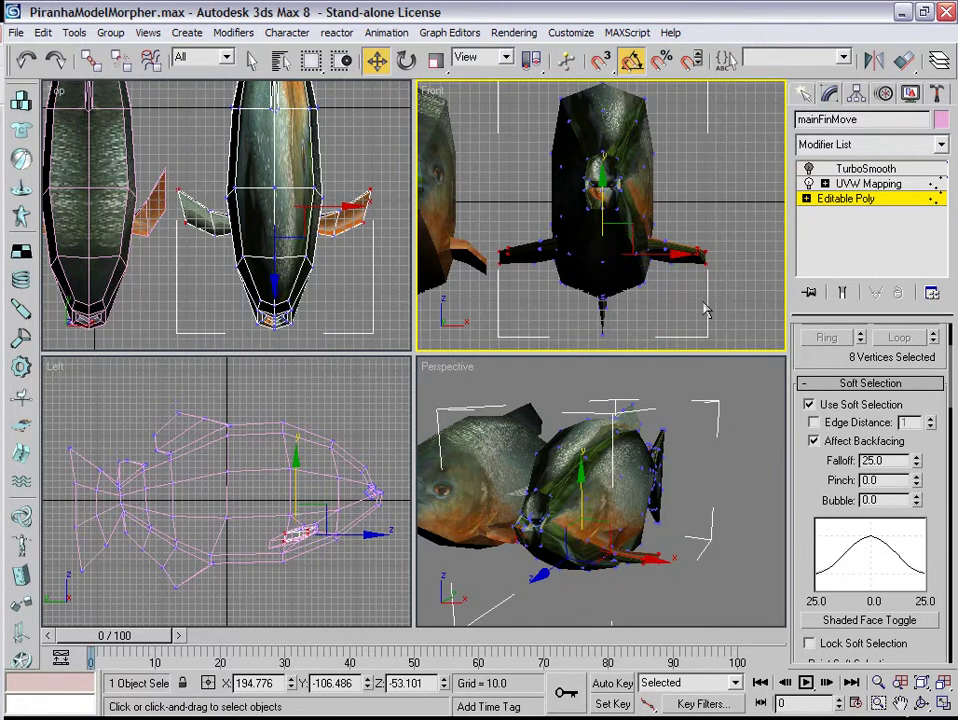
{"action": "left_click_drag", "start_coordinate": [916, 462], "coordinate": [916, 448]}
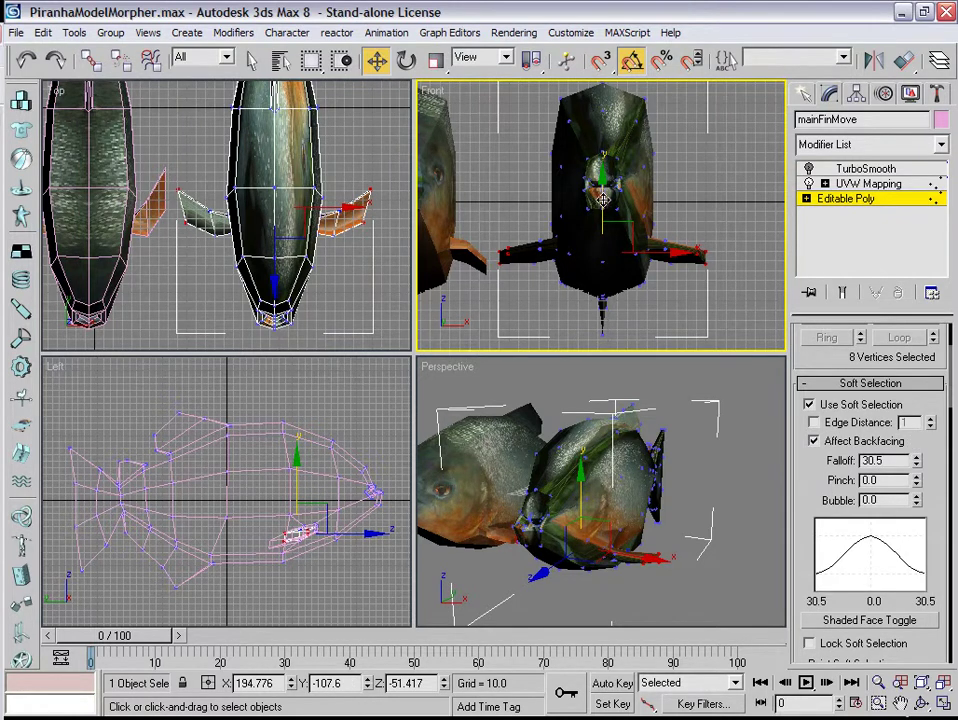
{"action": "left_click_drag", "start_coordinate": [601, 199], "coordinate": [601, 194]}
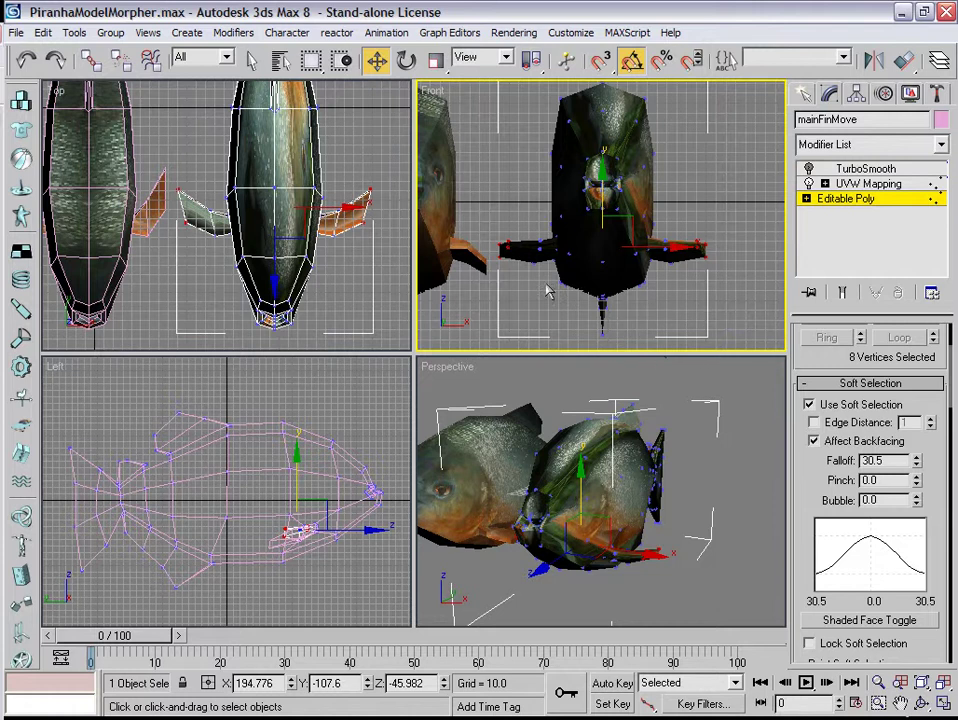
{"action": "key", "text": "ctrl+r"}
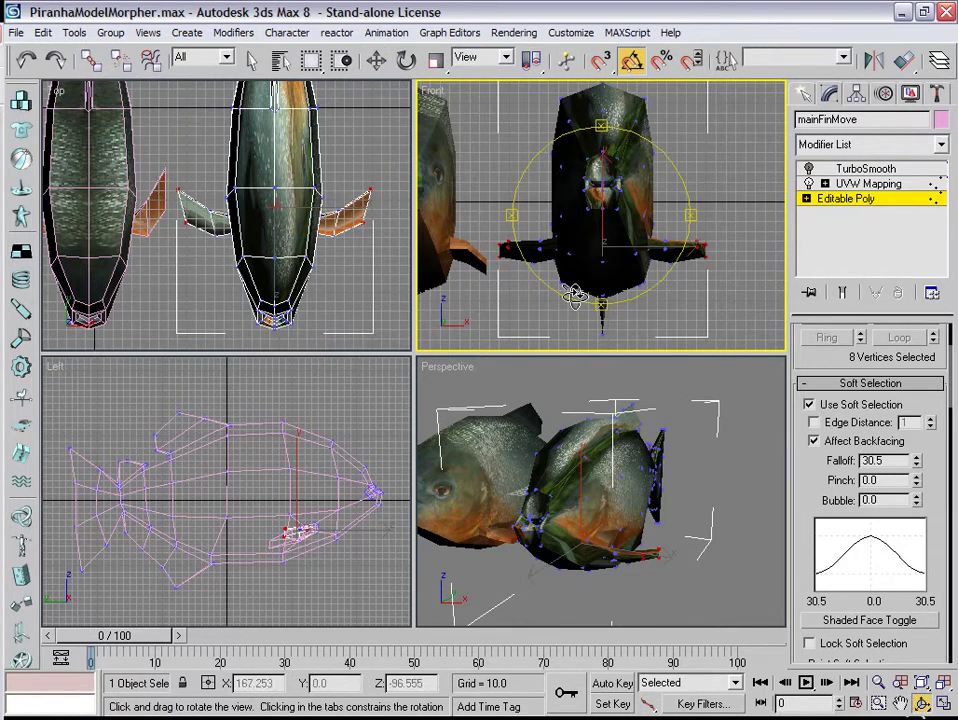
{"action": "left_click_drag", "start_coordinate": [601, 194], "coordinate": [595, 253]}
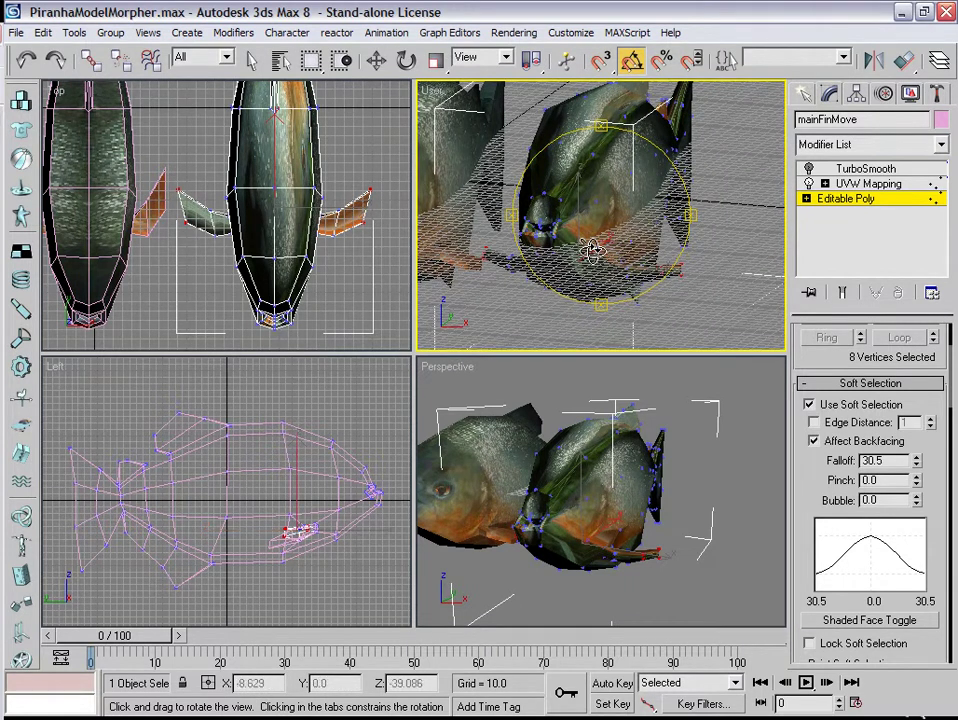
{"action": "key", "text": "shift+z"}
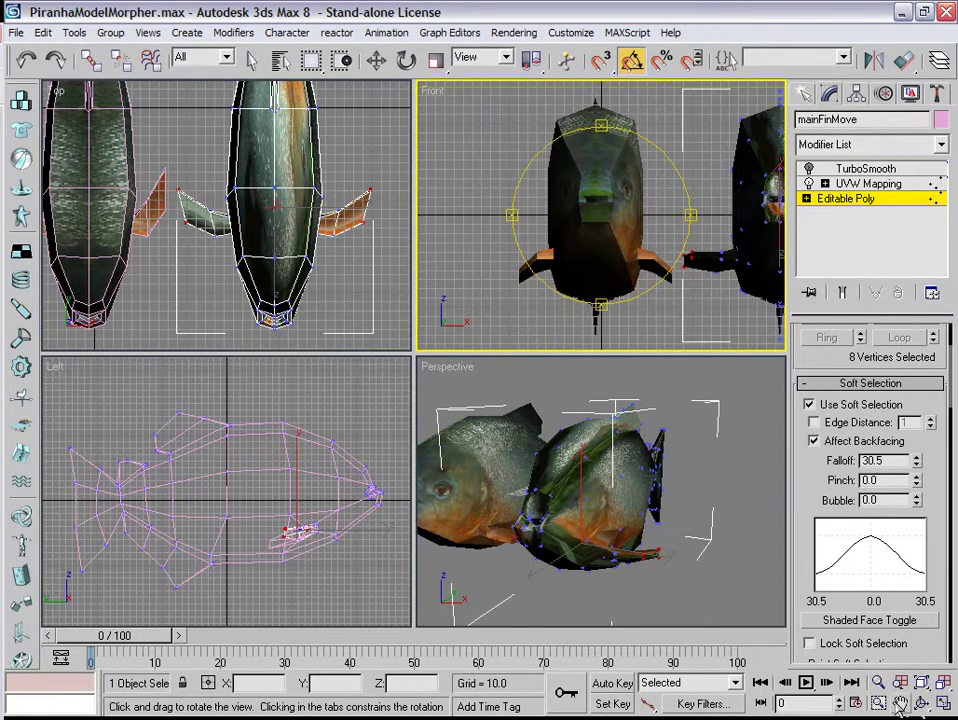
Compare the reshaped fins with the original fish, and leave vertex editing with nothing selected
{"action": "left_click", "coordinate": [901, 703]}
{"action": "left_click_drag", "start_coordinate": [614, 297], "coordinate": [505, 296]}
{"action": "left_click_drag", "start_coordinate": [689, 264], "coordinate": [659, 266]}
{"action": "left_click_drag", "start_coordinate": [218, 240], "coordinate": [208, 240]}
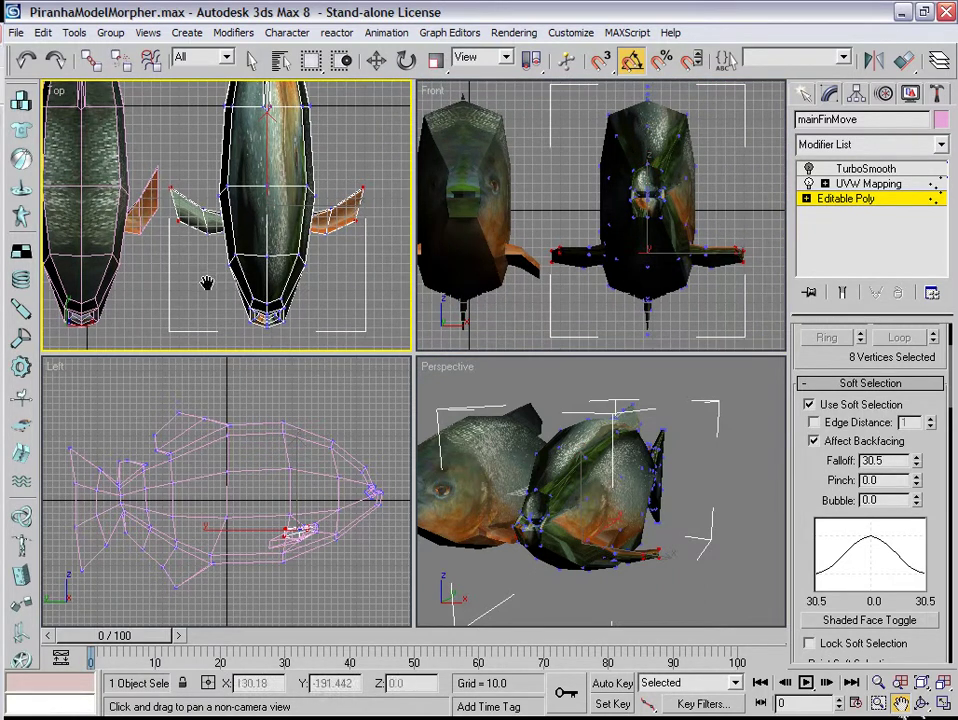
{"action": "left_click_drag", "start_coordinate": [567, 520], "coordinate": [695, 560]}
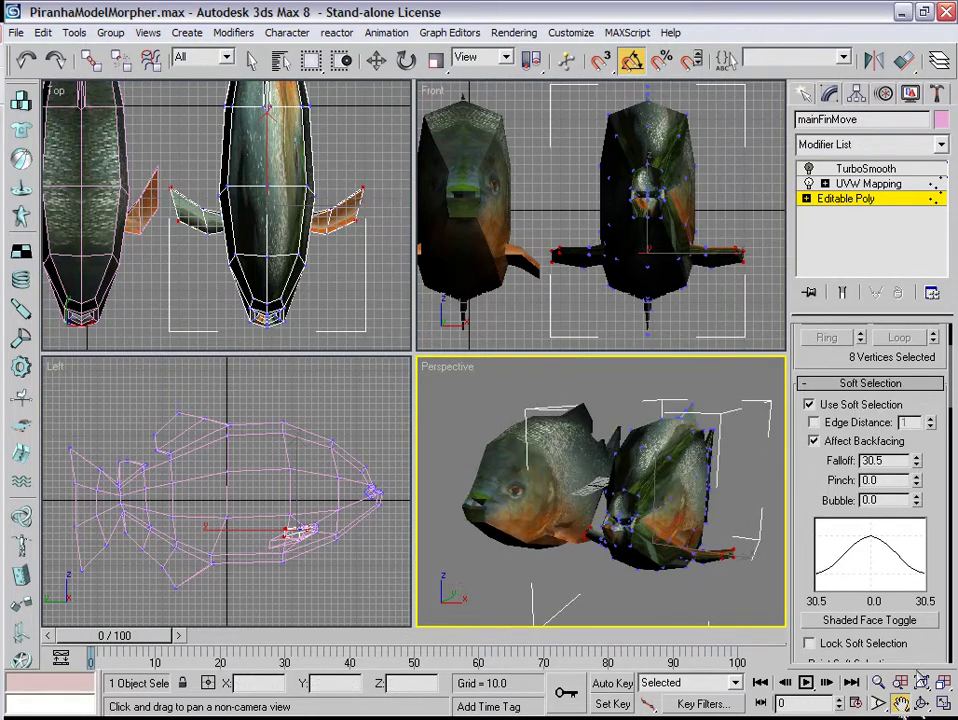
{"action": "left_click", "coordinate": [922, 704]}
{"action": "left_click_drag", "start_coordinate": [630, 527], "coordinate": [612, 498]}
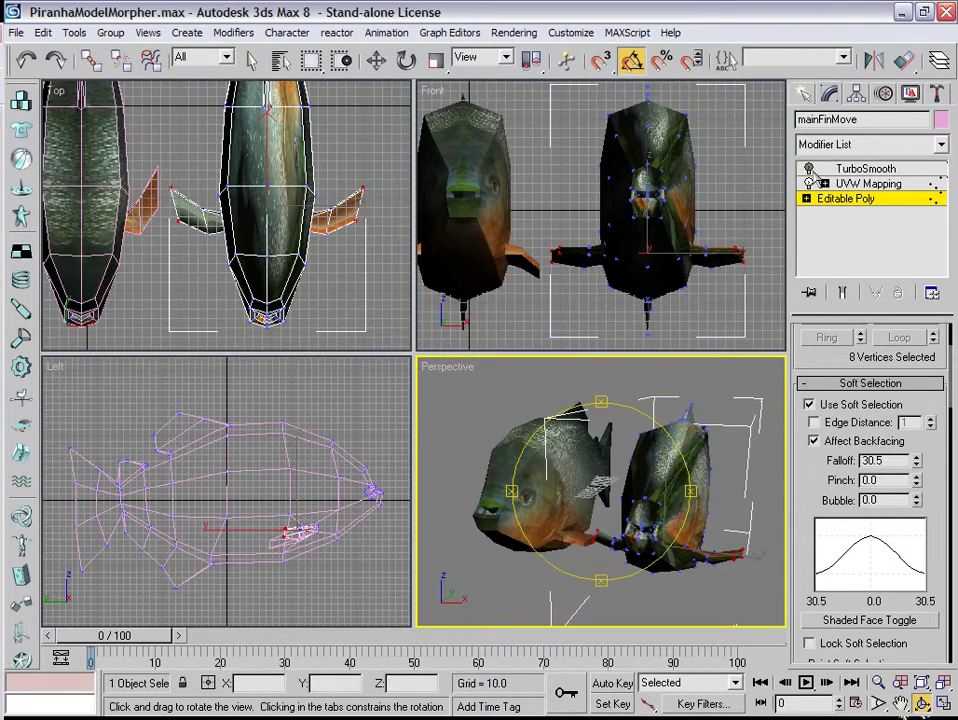
{"action": "left_click", "coordinate": [799, 92]}
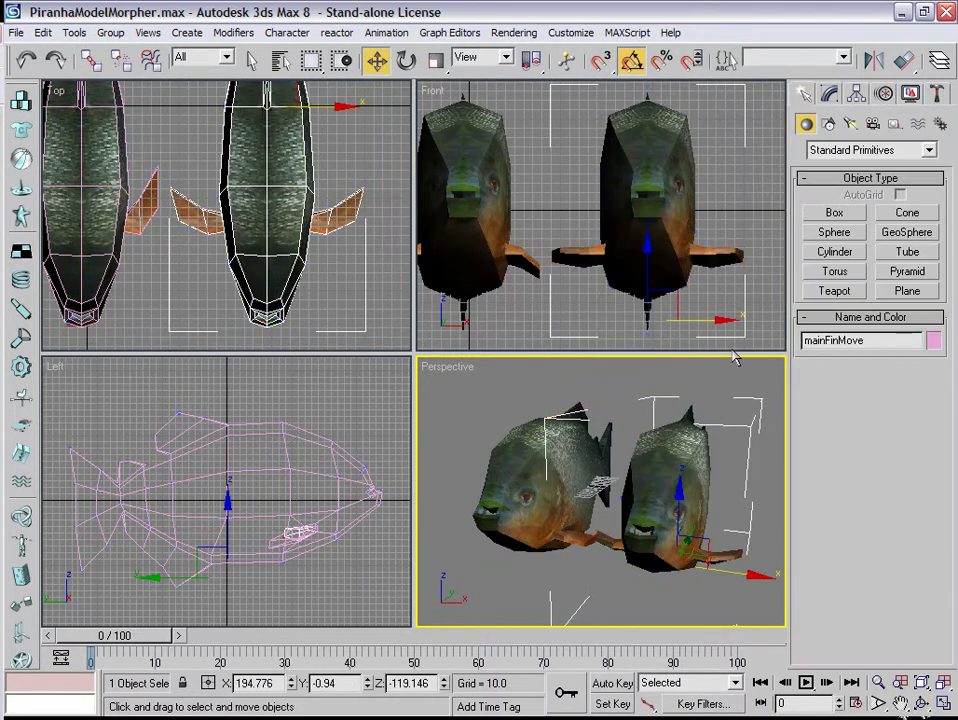
{"action": "left_click", "coordinate": [754, 392]}
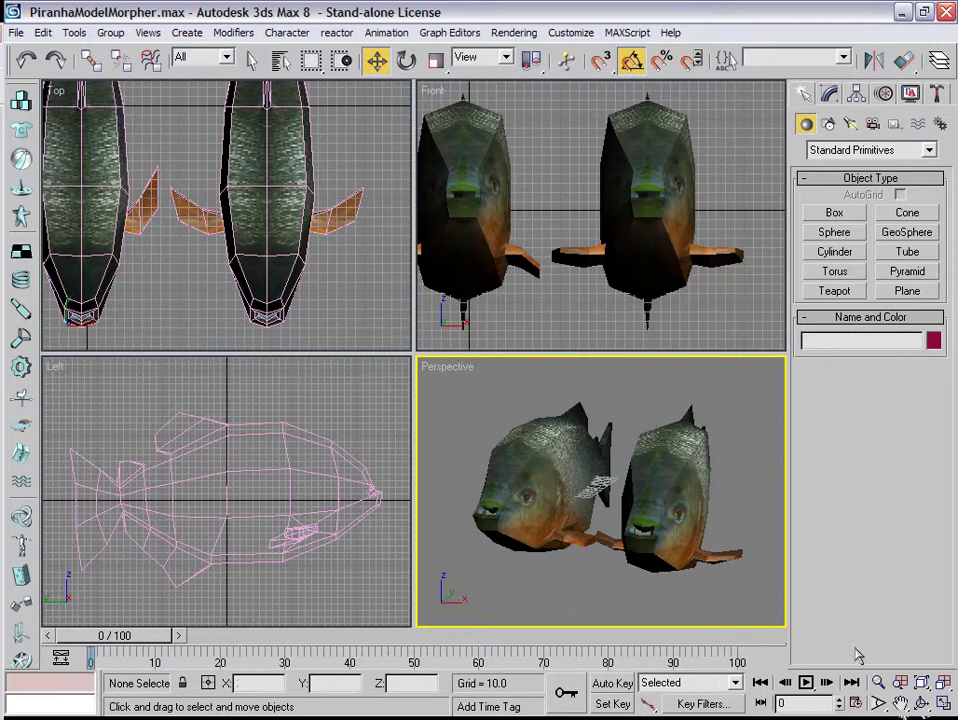
Clone the original mainFish along X in the Front view, placing the duplicate beyond mainFinMove at about X 404.8
{"action": "left_click", "coordinate": [901, 703]}
{"action": "left_click_drag", "start_coordinate": [670, 535], "coordinate": [661, 539]}
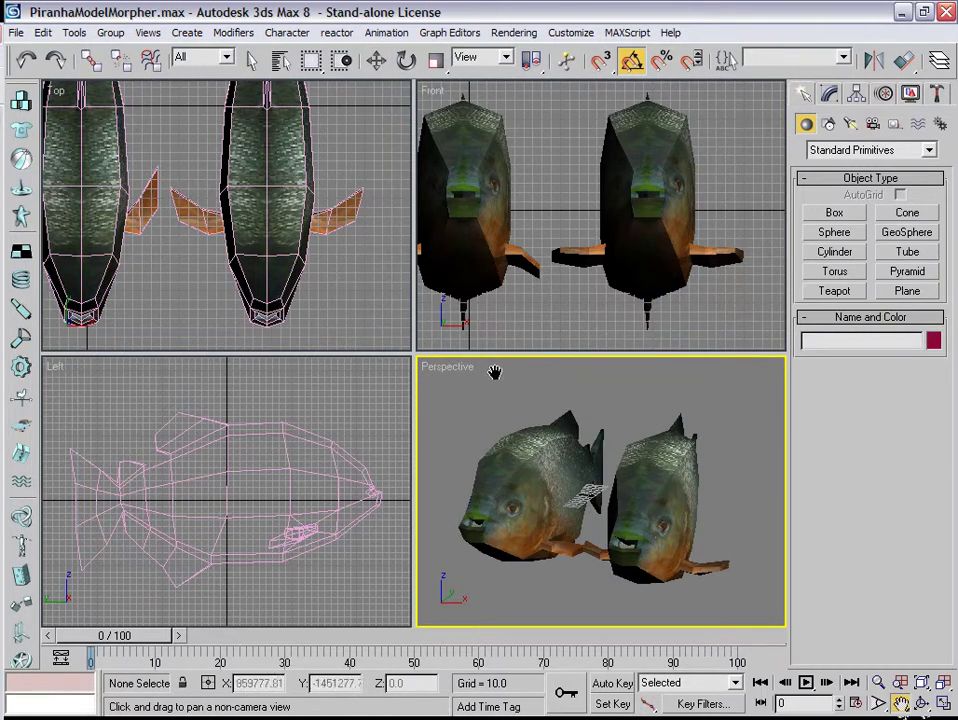
{"action": "left_click_drag", "start_coordinate": [611, 278], "coordinate": [559, 205]}
{"action": "scroll", "coordinate": [567, 267], "scroll_direction": "down", "scroll_amount": 3}
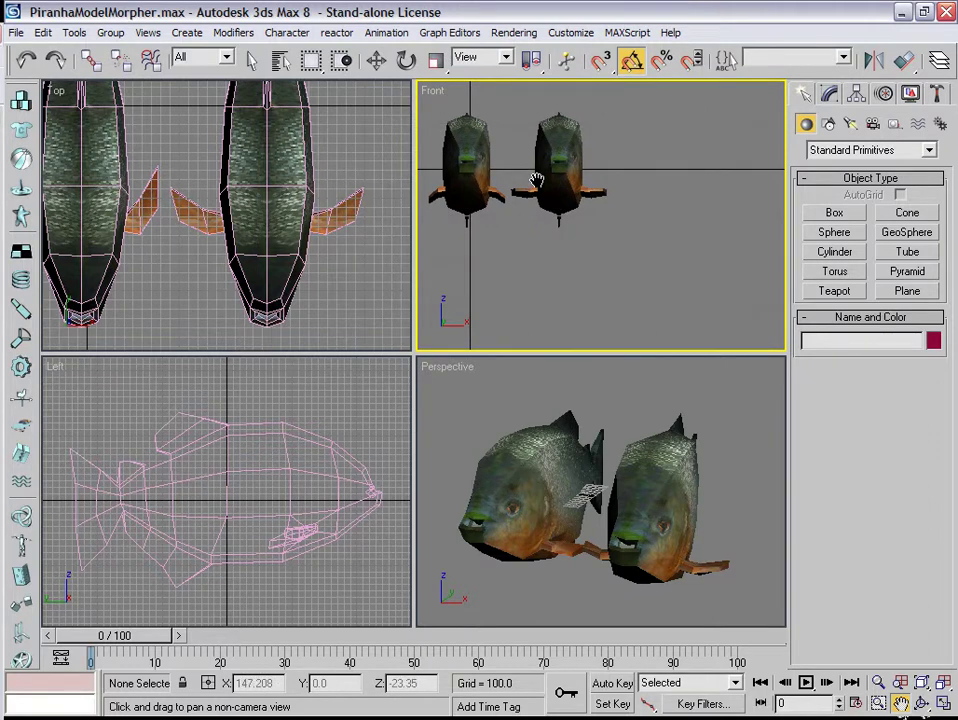
{"action": "key", "text": "w"}
{"action": "left_click", "coordinate": [463, 168]}
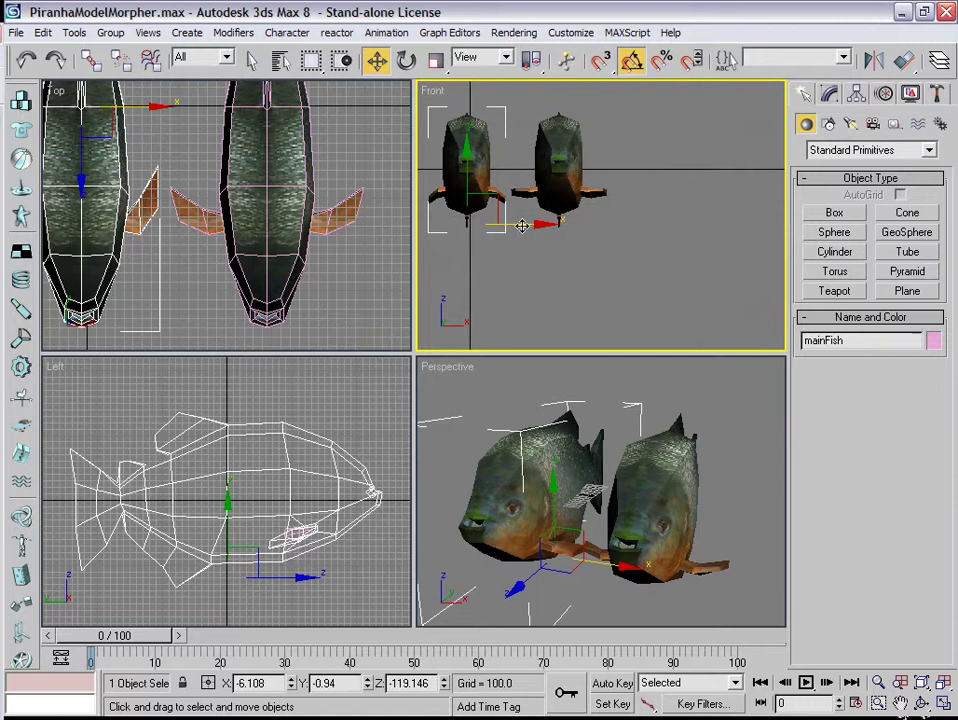
{"action": "mouse_move", "coordinate": [520, 227]}
{"action": "left_mouse_down", "text": "shift"}
{"action": "mouse_move", "coordinate": [535, 218]}
{"action": "mouse_move", "coordinate": [680, 214]}
{"action": "mouse_move", "coordinate": [708, 222]}
{"action": "left_mouse_up", "text": "shift"}
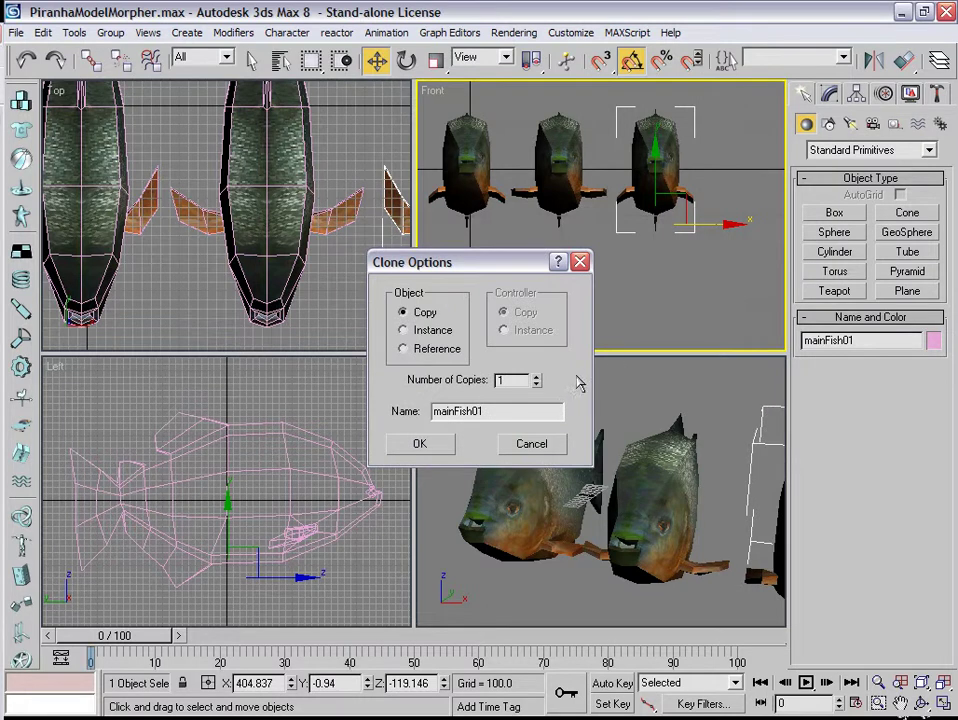
Create the duplicate as a single independent copy named mainMouthMove
{"action": "left_click", "coordinate": [522, 412]}
{"action": "key", "text": "BackSpace"}
{"action": "key", "text": "BackSpace"}
{"action": "key", "text": "BackSpace"}
{"action": "key", "text": "BackSpace"}
{"action": "key", "text": "BackSpace"}
{"action": "key", "text": "BackSpace"}
{"action": "type", "text": "MouthMove"}
{"action": "key", "text": "Return"}
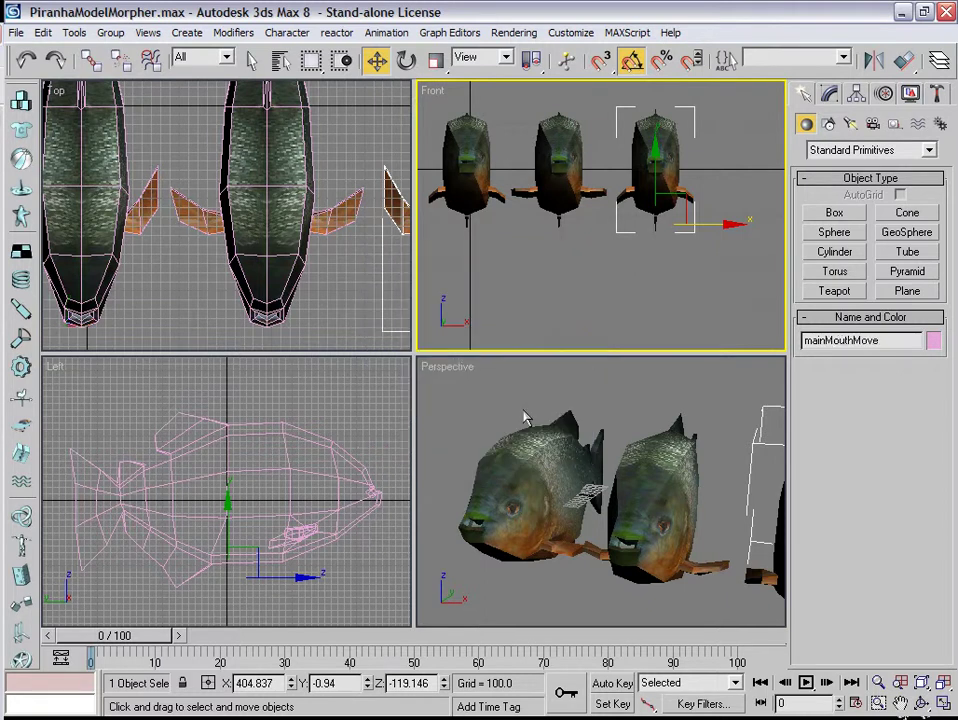
Frame the selected mainMouthMove copy in all viewports
{"action": "left_click", "coordinate": [900, 703]}
{"action": "left_click_drag", "start_coordinate": [652, 197], "coordinate": [588, 231]}
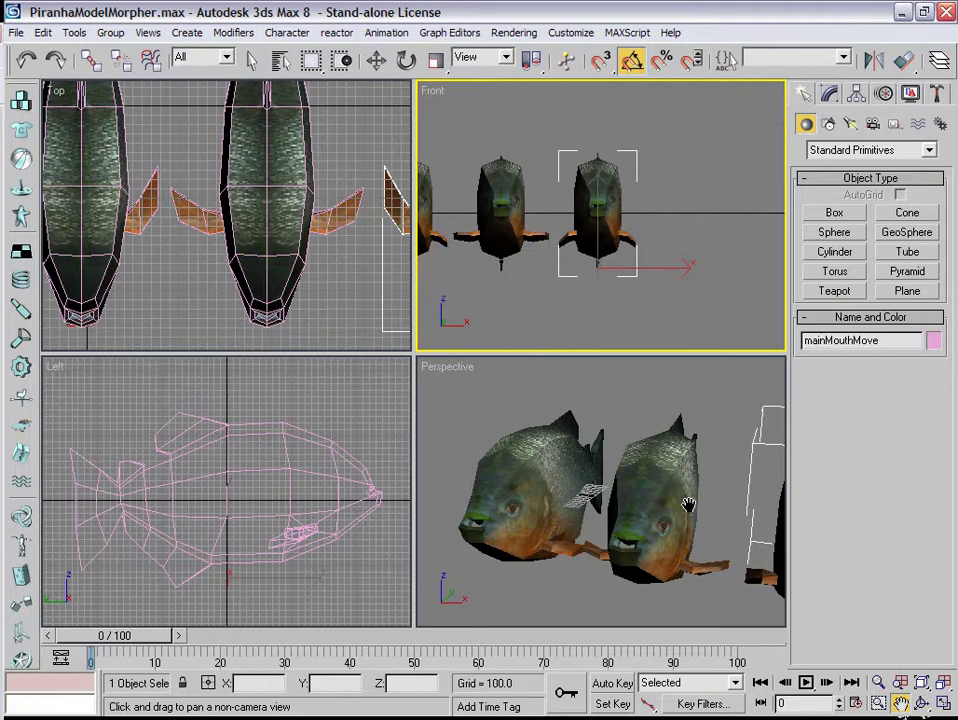
{"action": "left_click_drag", "start_coordinate": [688, 505], "coordinate": [582, 534]}
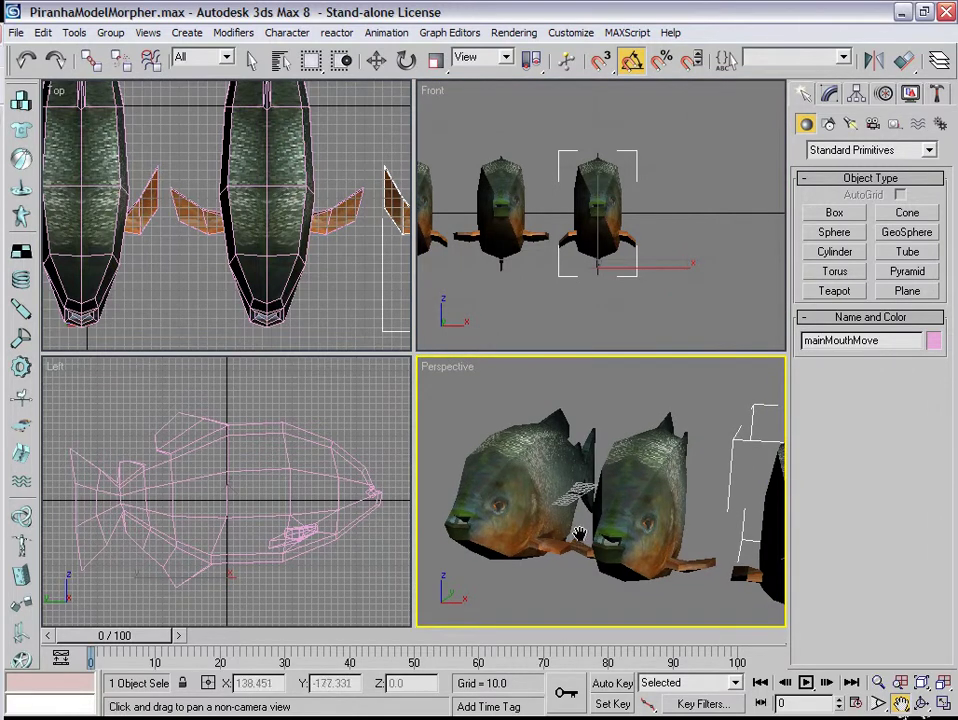
{"action": "left_click", "coordinate": [922, 683]}
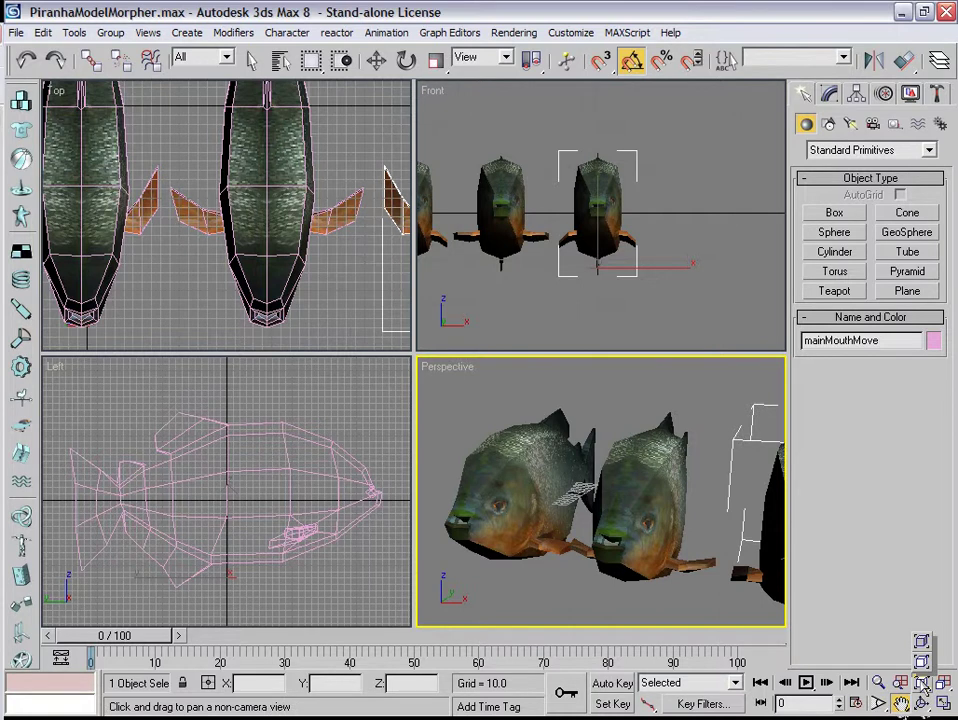
{"action": "left_click_drag", "start_coordinate": [923, 686], "coordinate": [924, 668]}
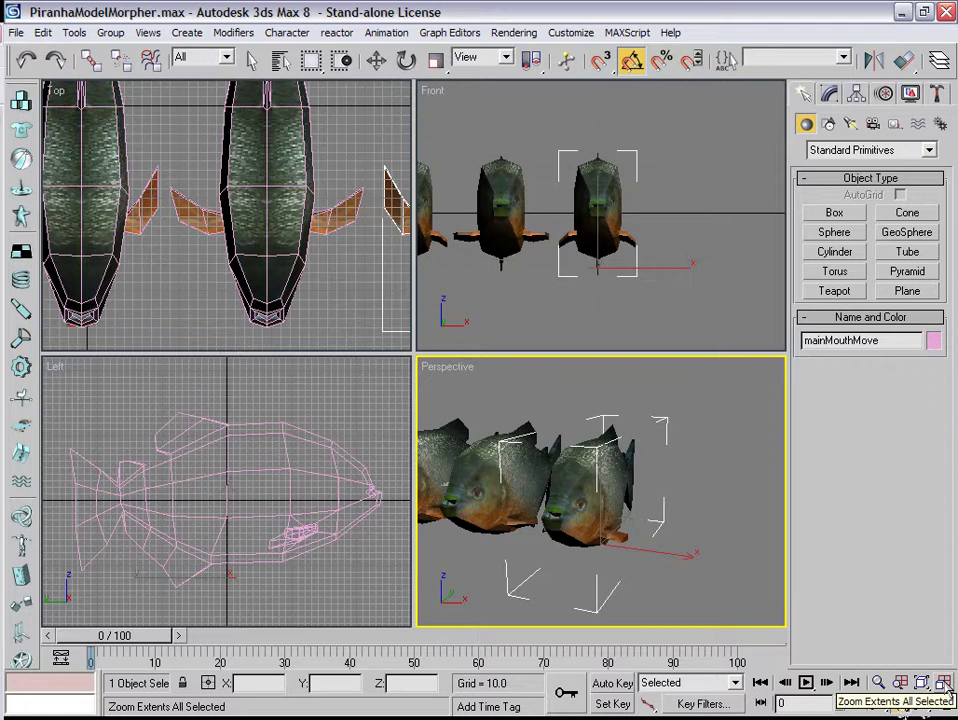
{"action": "left_click_drag", "start_coordinate": [943, 683], "coordinate": [950, 672]}
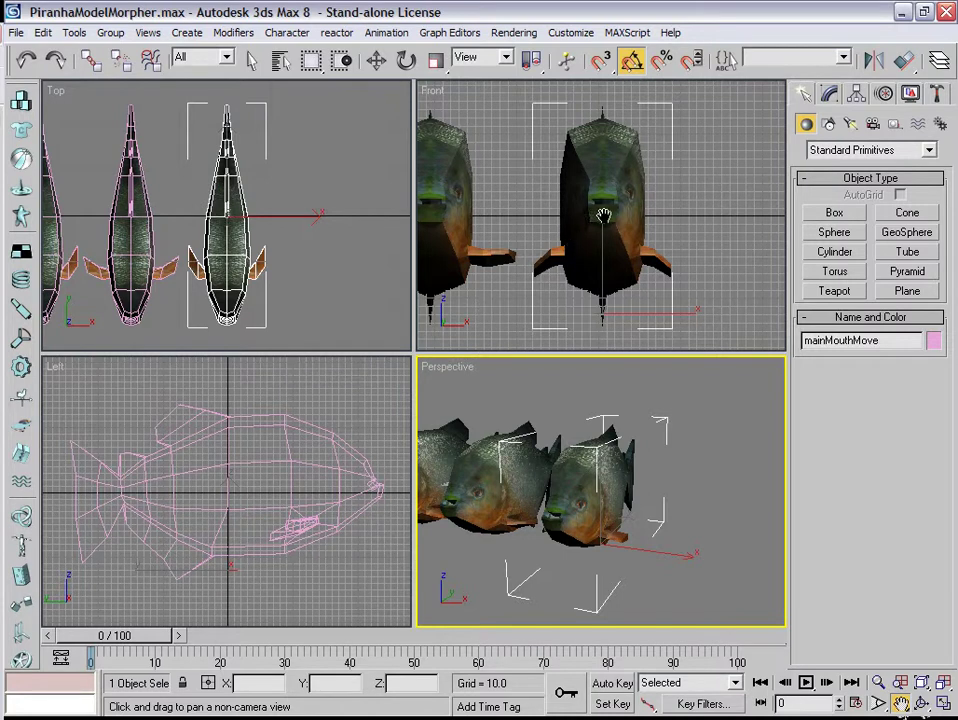
Enter vertex editing on mainMouthMove's Editable Poly base, with its mouth shown close up with edged faces in the Perspective view
{"action": "left_click", "coordinate": [830, 94]}
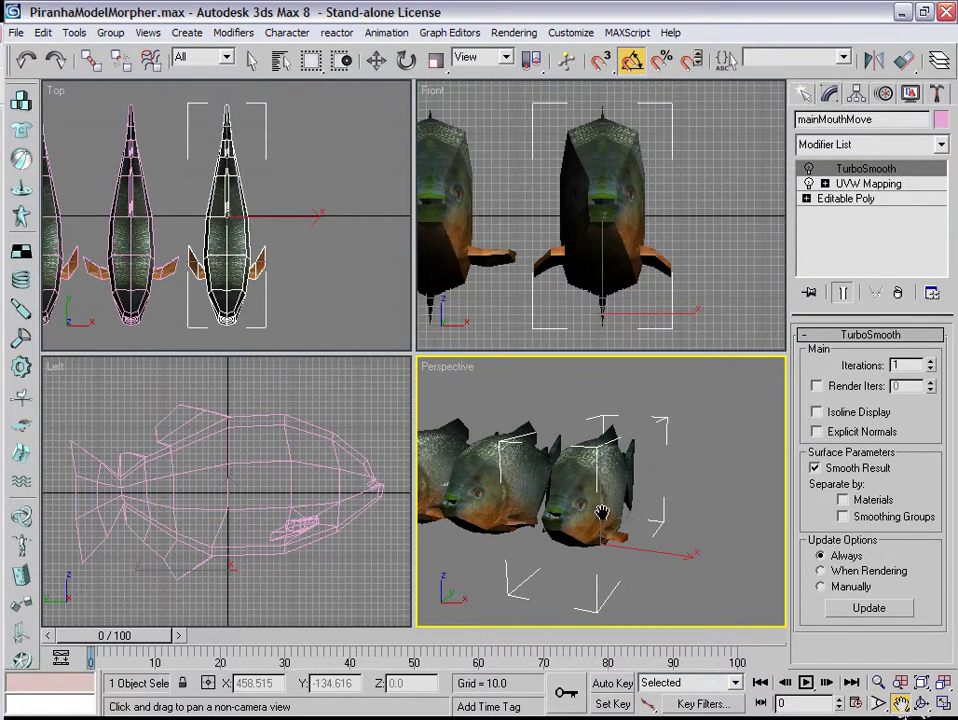
{"action": "scroll", "coordinate": [601, 513], "scroll_direction": "up", "scroll_amount": 5}
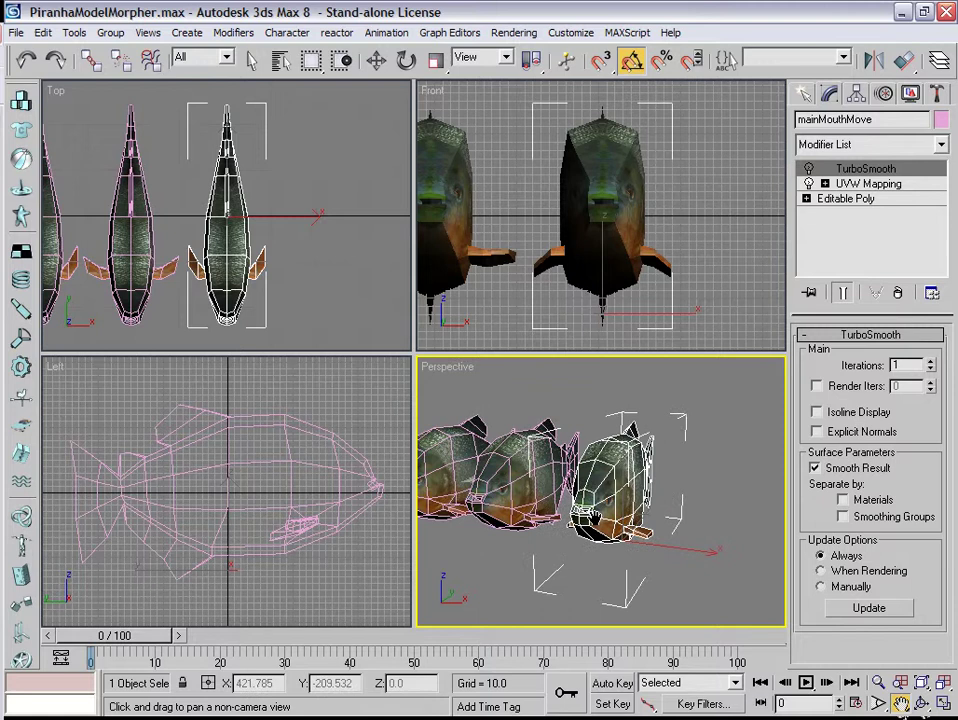
{"action": "scroll", "coordinate": [597, 514], "scroll_direction": "up", "scroll_amount": 5}
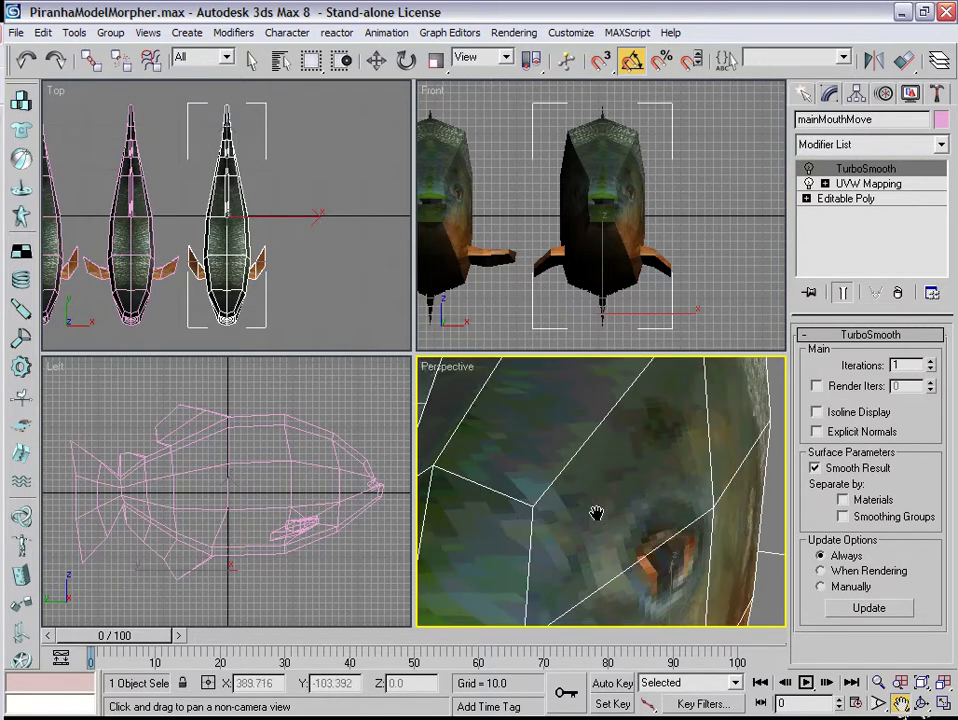
{"action": "left_click_drag", "start_coordinate": [597, 516], "coordinate": [624, 517]}
{"action": "left_click", "coordinate": [878, 682]}
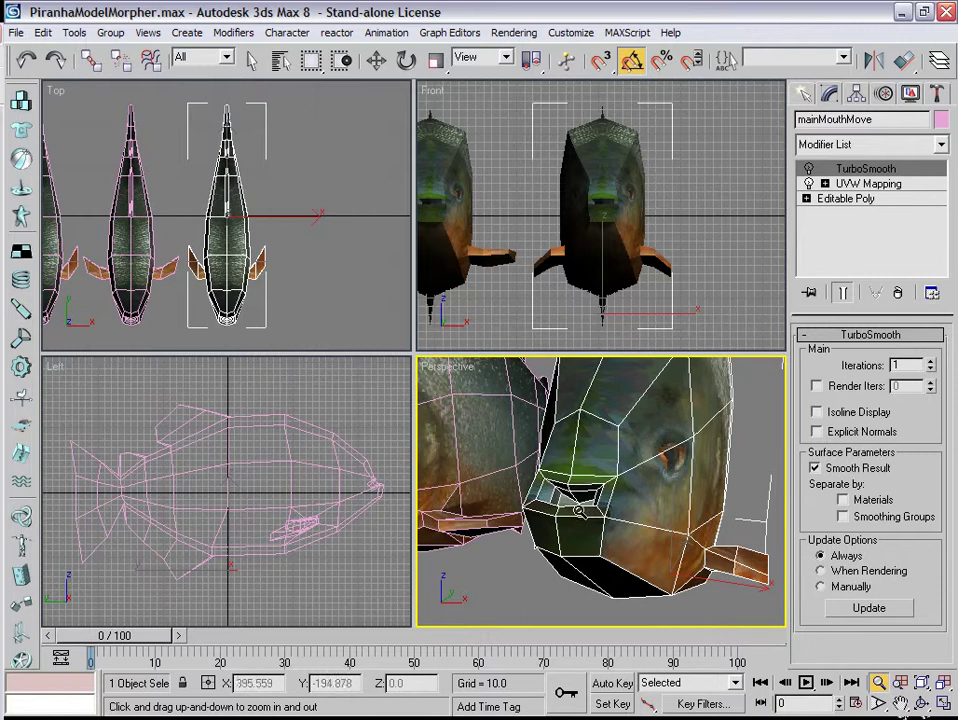
{"action": "key", "text": "w"}
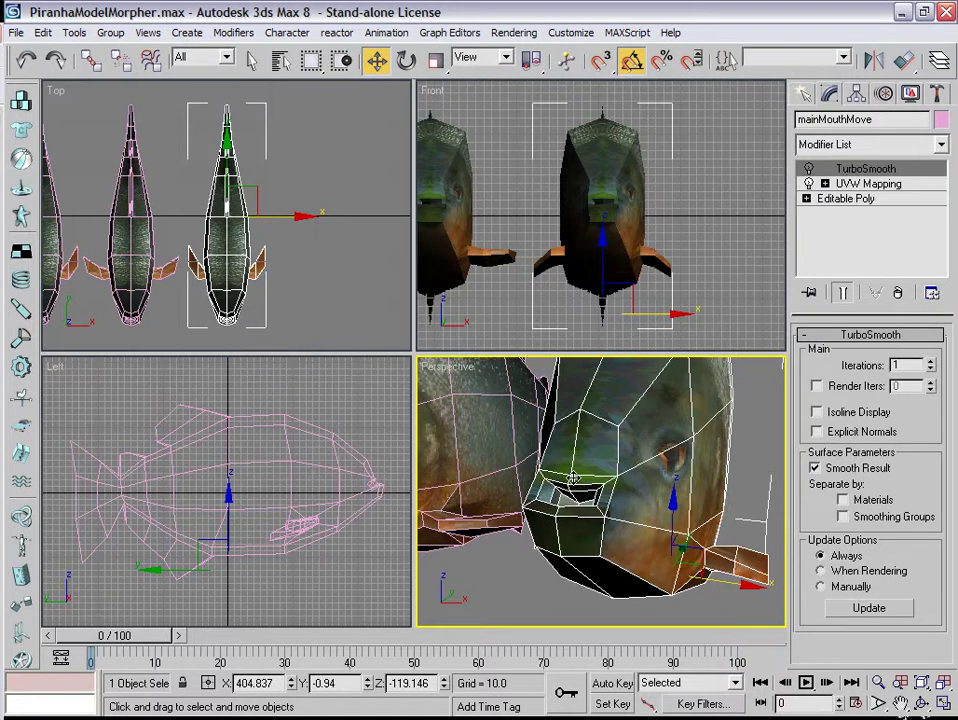
{"action": "left_click", "coordinate": [846, 200]}
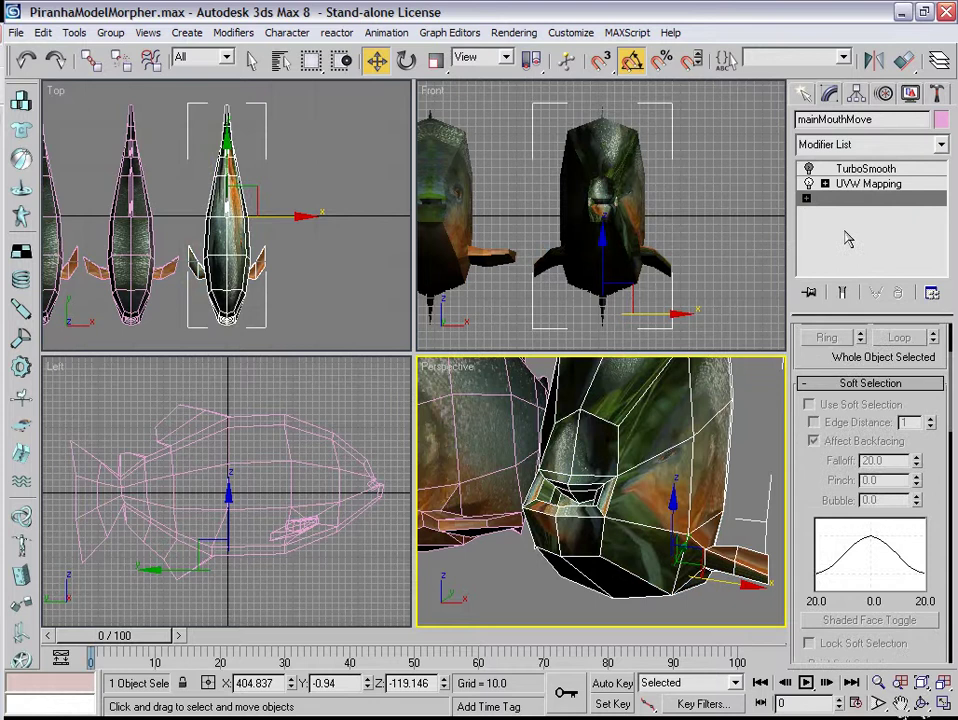
{"action": "left_click", "coordinate": [823, 356]}
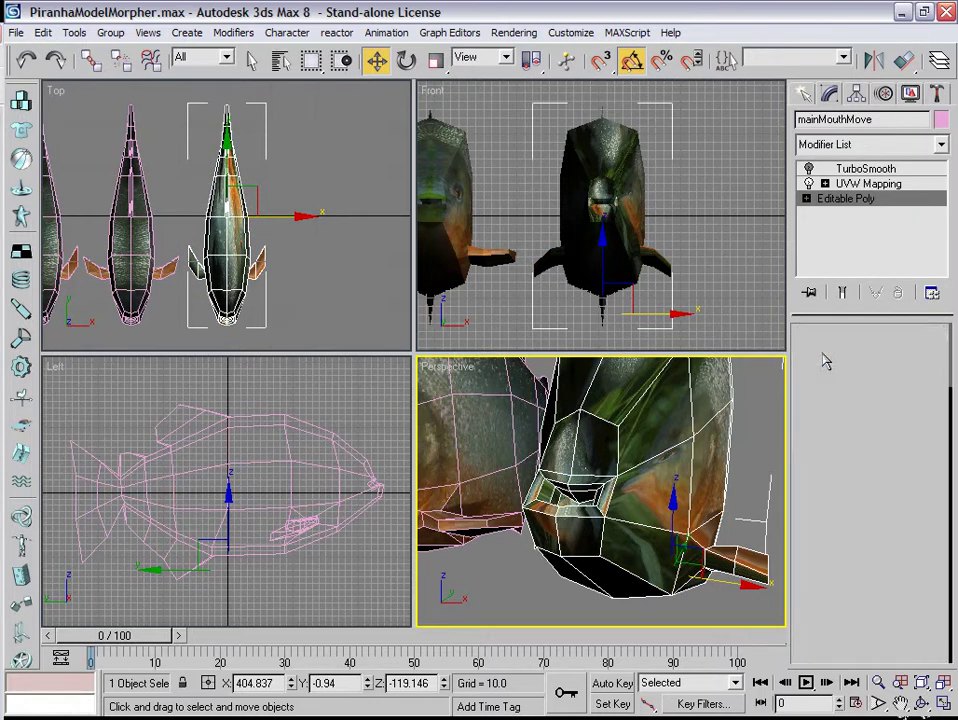
Move the two middle lower-lip vertices forward and down in the Left view, to about Y -243.2, Z 7.0
{"action": "left_click", "coordinate": [559, 509]}
{"action": "left_click", "coordinate": [556, 515], "text": "ctrl"}
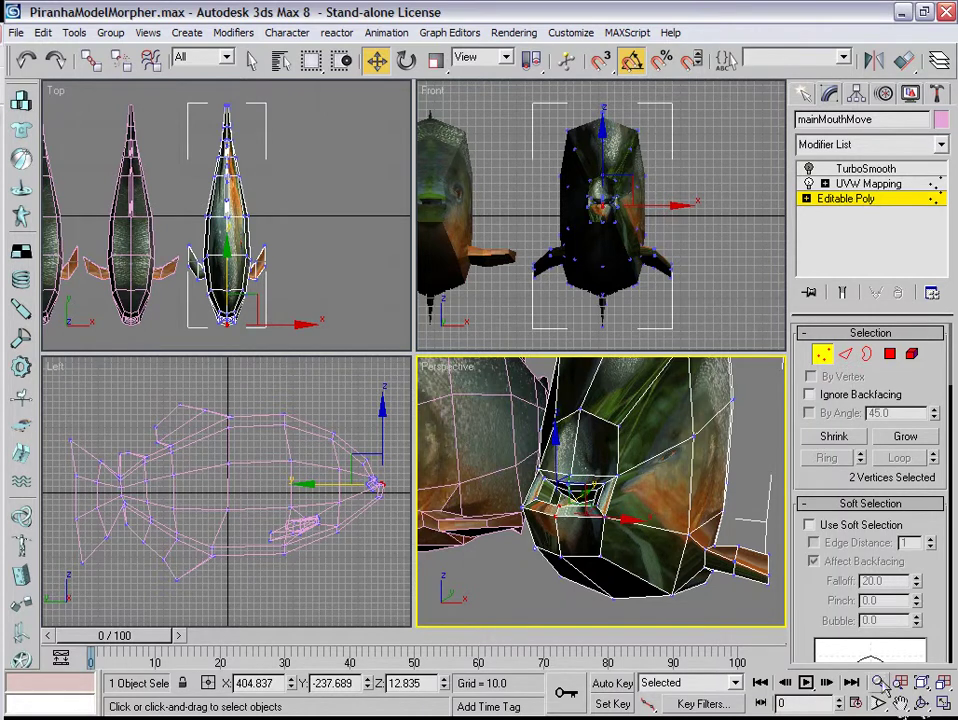
{"action": "left_click", "coordinate": [901, 704]}
{"action": "left_click_drag", "start_coordinate": [347, 509], "coordinate": [227, 492]}
{"action": "scroll", "coordinate": [227, 492], "scroll_direction": "up", "scroll_amount": 5}
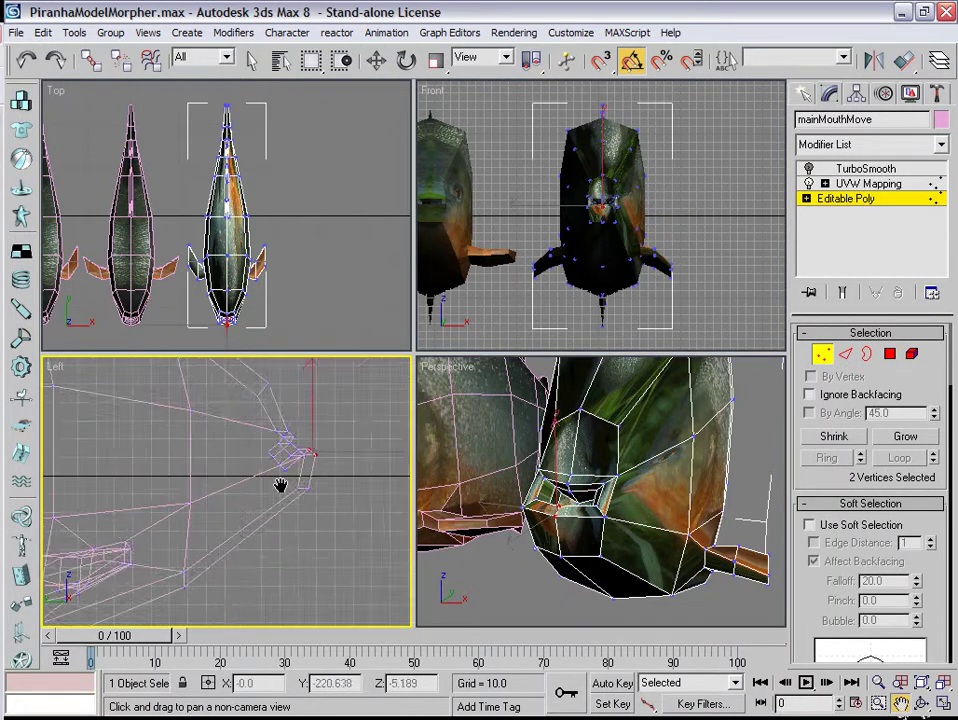
{"action": "mouse_move", "coordinate": [281, 485]}
{"action": "middle_mouse_down"}
{"action": "mouse_move", "coordinate": [284, 543]}
{"action": "mouse_move", "coordinate": [285, 477]}
{"action": "middle_mouse_up"}
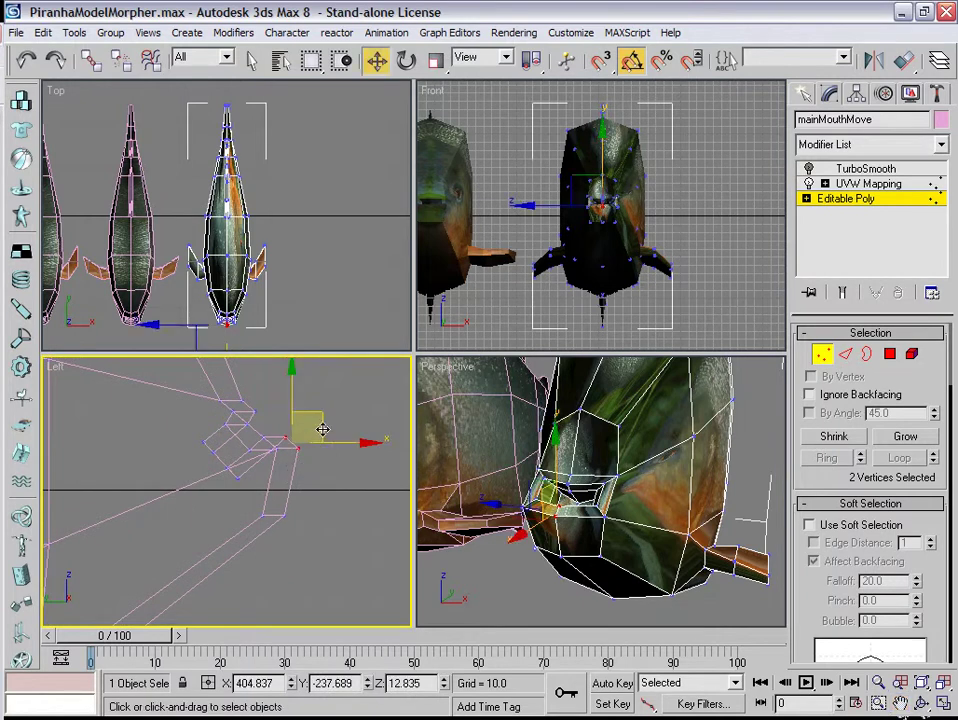
{"action": "left_click_drag", "start_coordinate": [322, 423], "coordinate": [343, 444]}
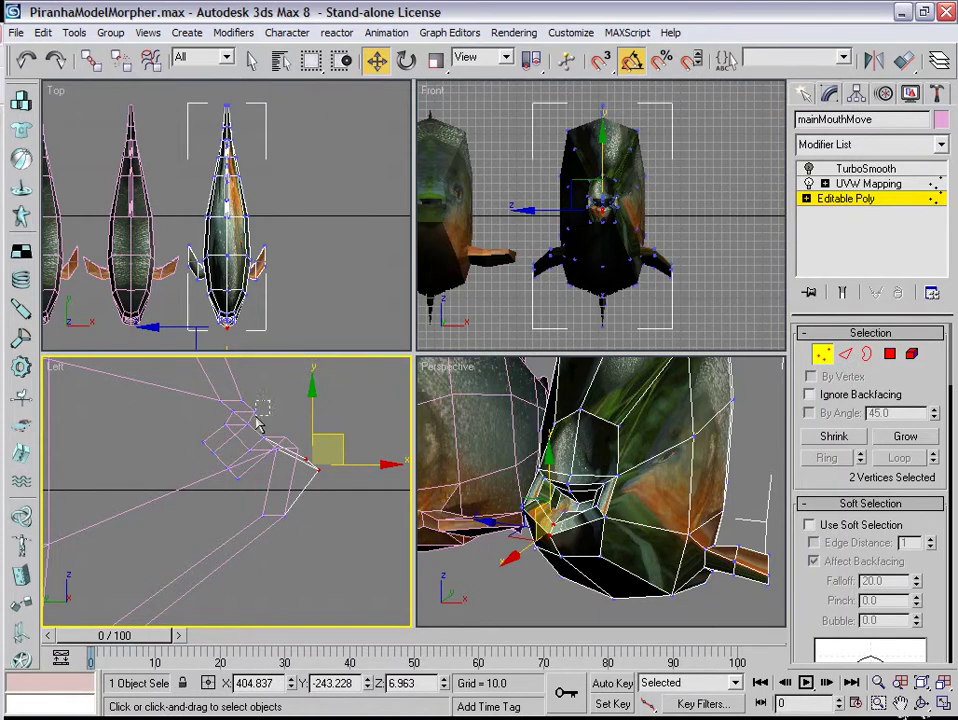
Raise the two middle upper-lip vertices and move them slightly forward in the Left view, to about Y -227.9, Z 29.9
{"action": "left_click", "coordinate": [260, 414]}
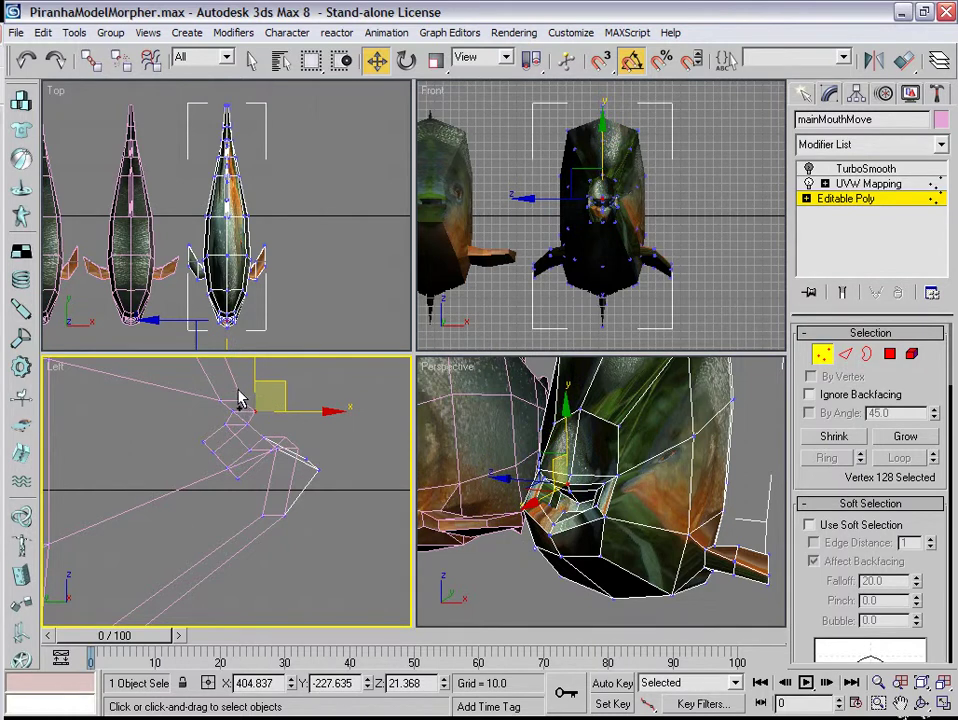
{"action": "left_click", "coordinate": [251, 414]}
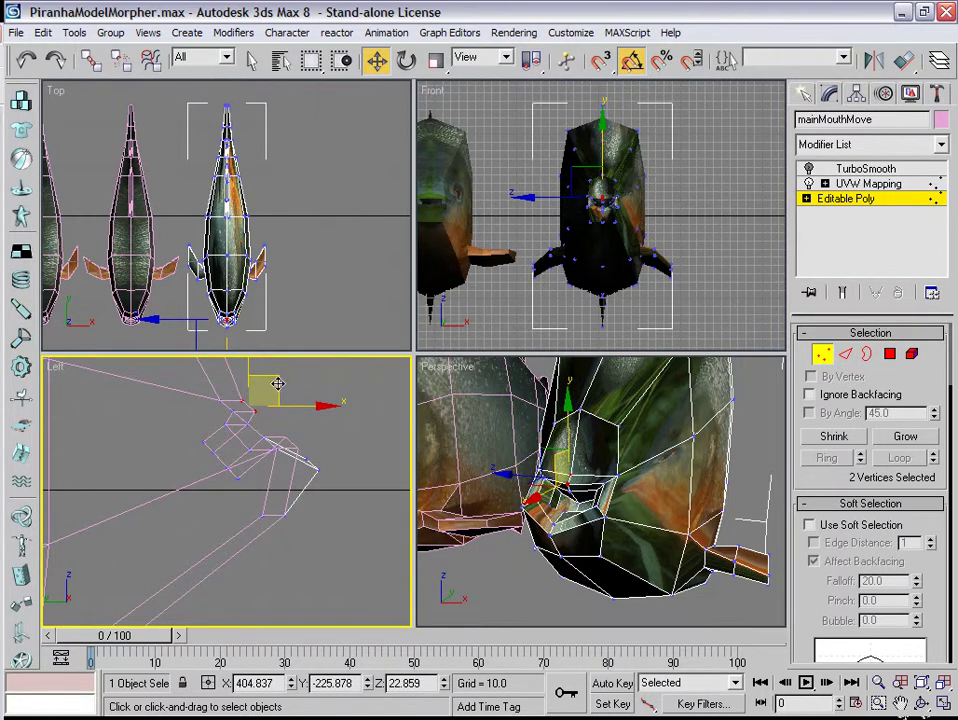
{"action": "left_click_drag", "start_coordinate": [277, 383], "coordinate": [285, 357]}
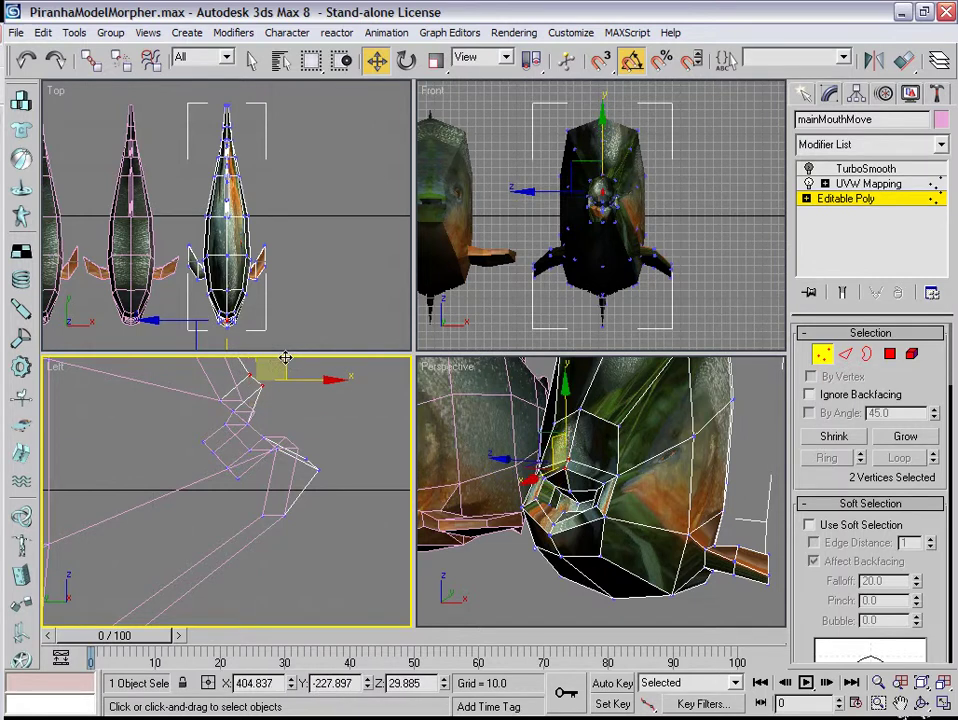
Add the four side vertices of the mouth to the upper-lip selection and scale the six vertices slightly narrower along X in the Front view
{"action": "left_click", "coordinate": [902, 704]}
{"action": "scroll", "coordinate": [340, 550], "scroll_direction": "down", "scroll_amount": 2}
{"action": "left_click_drag", "start_coordinate": [340, 552], "coordinate": [331, 571]}
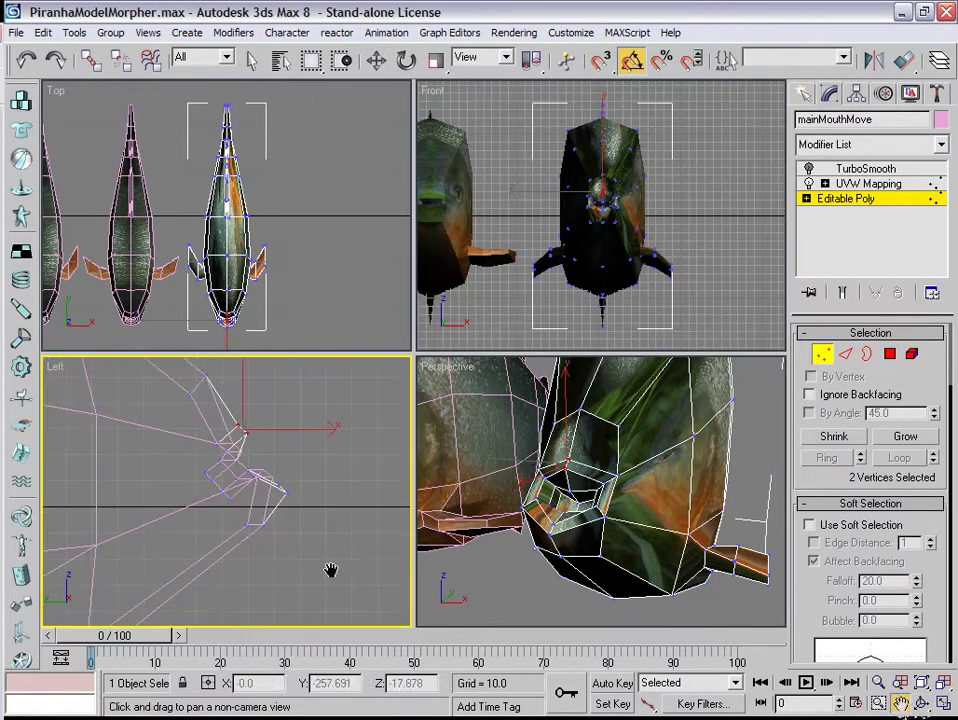
{"action": "left_click_drag", "start_coordinate": [244, 517], "coordinate": [278, 540]}
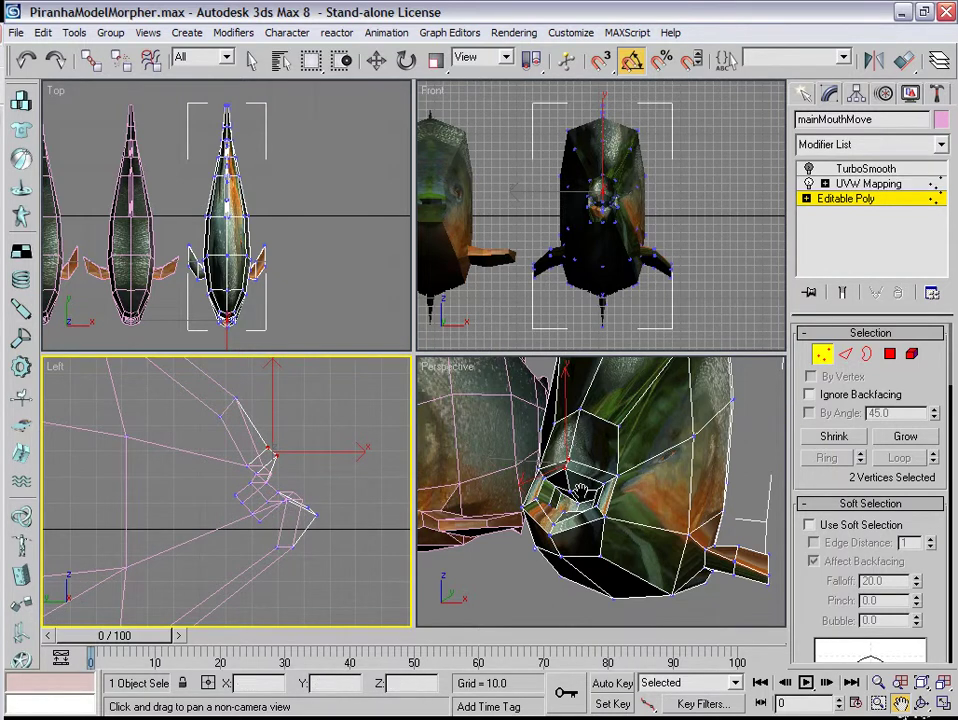
{"action": "left_click", "coordinate": [922, 703]}
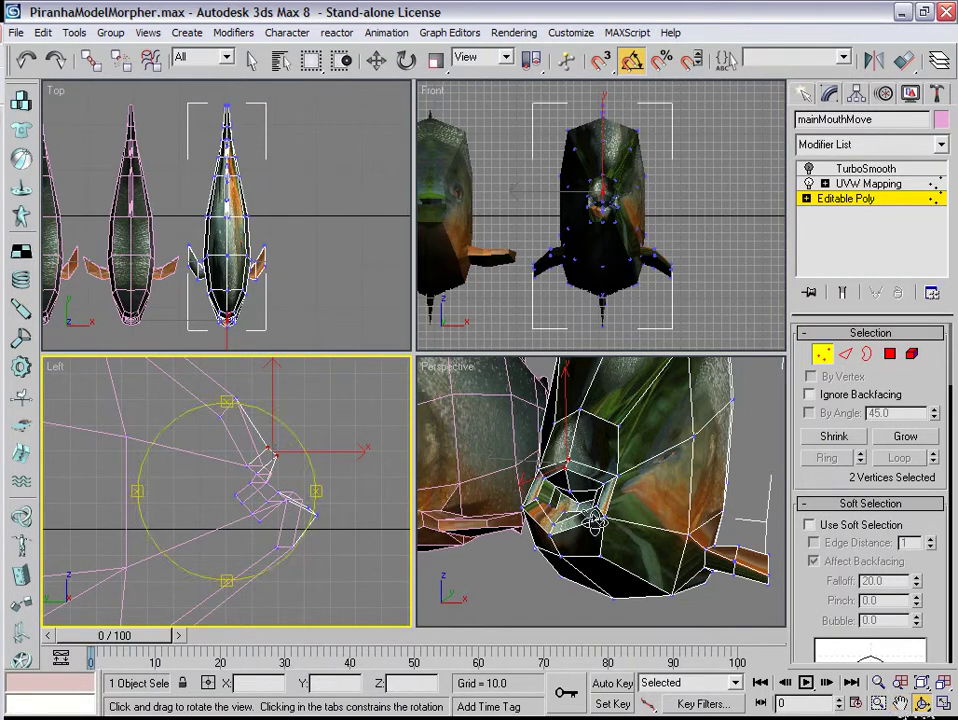
{"action": "left_click_drag", "start_coordinate": [620, 500], "coordinate": [590, 510]}
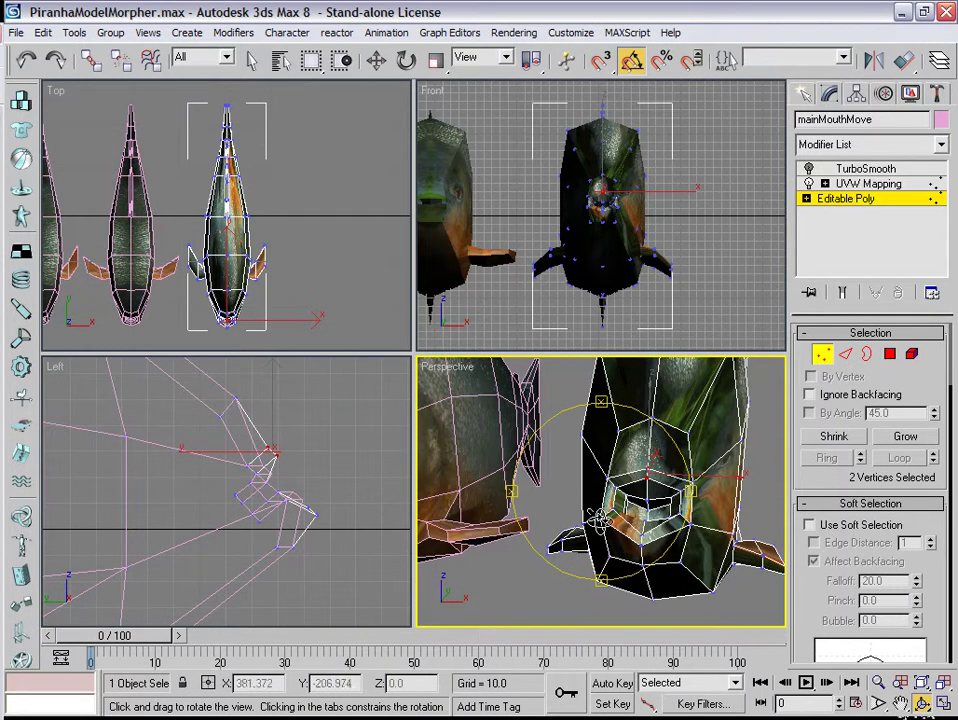
{"action": "key", "text": "w"}
{"action": "left_click", "coordinate": [613, 506], "text": "ctrl"}
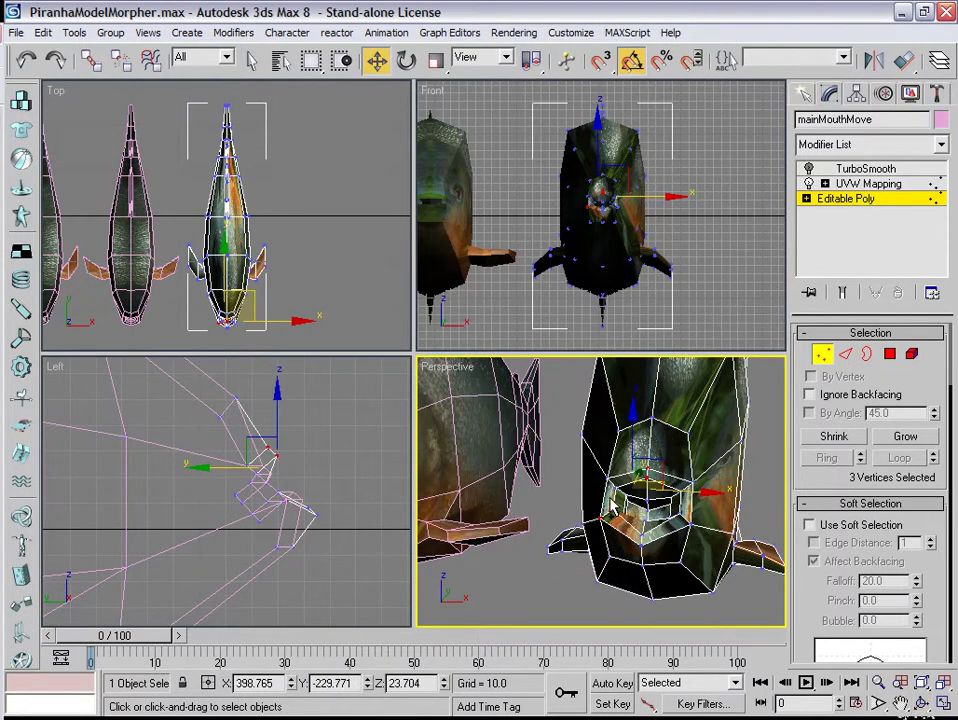
{"action": "left_click", "coordinate": [643, 526], "text": "ctrl"}
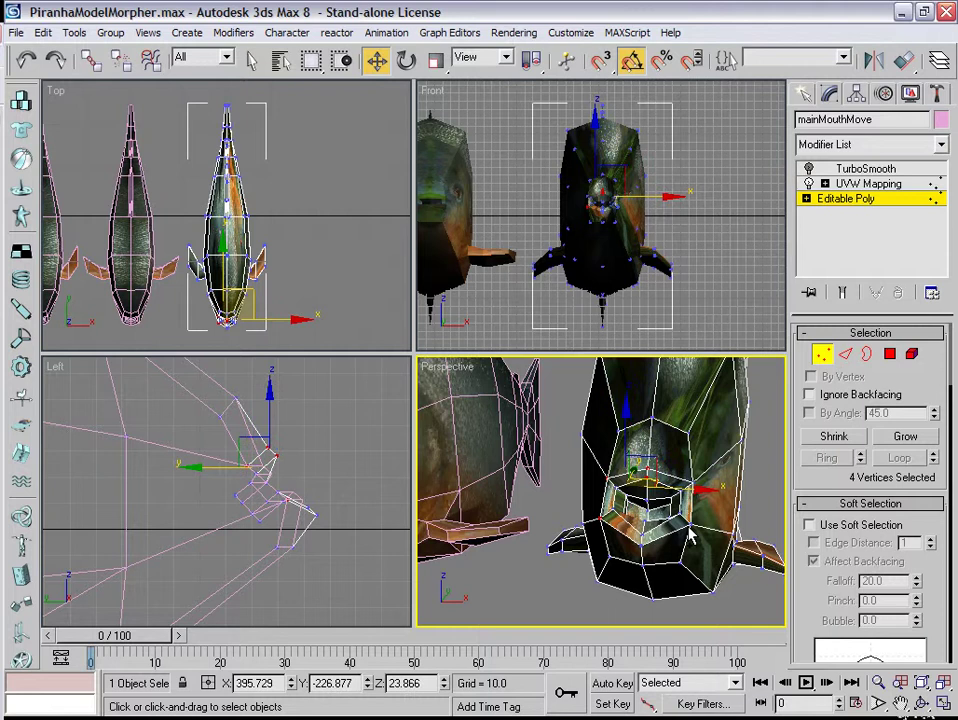
{"action": "left_click", "coordinate": [691, 489], "text": "ctrl"}
{"action": "left_click", "coordinate": [696, 521], "text": "ctrl"}
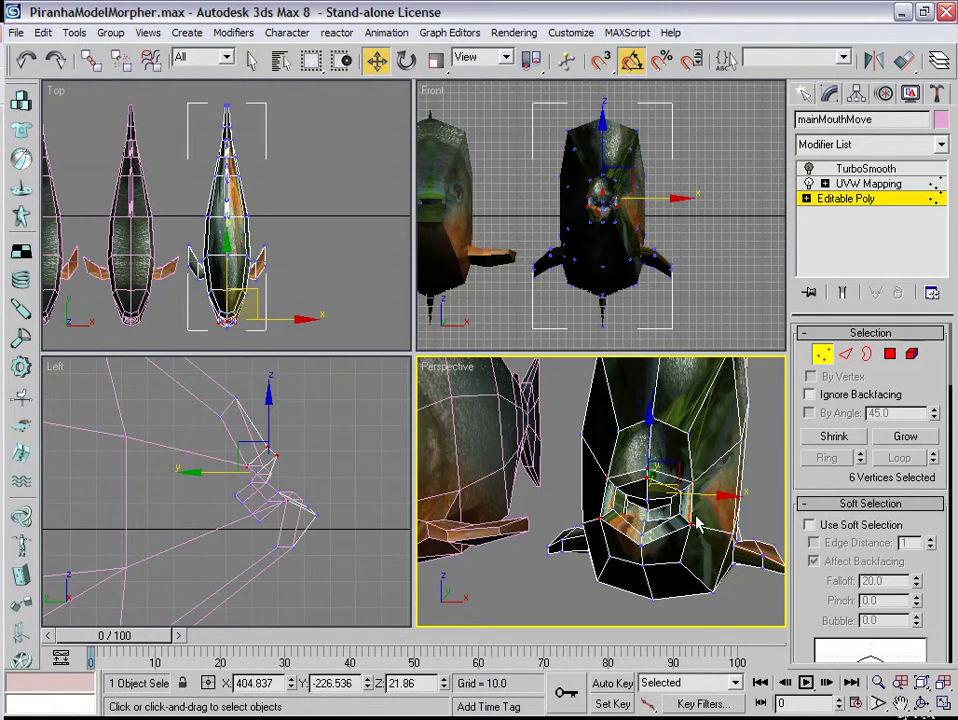
{"action": "left_click", "coordinate": [436, 60]}
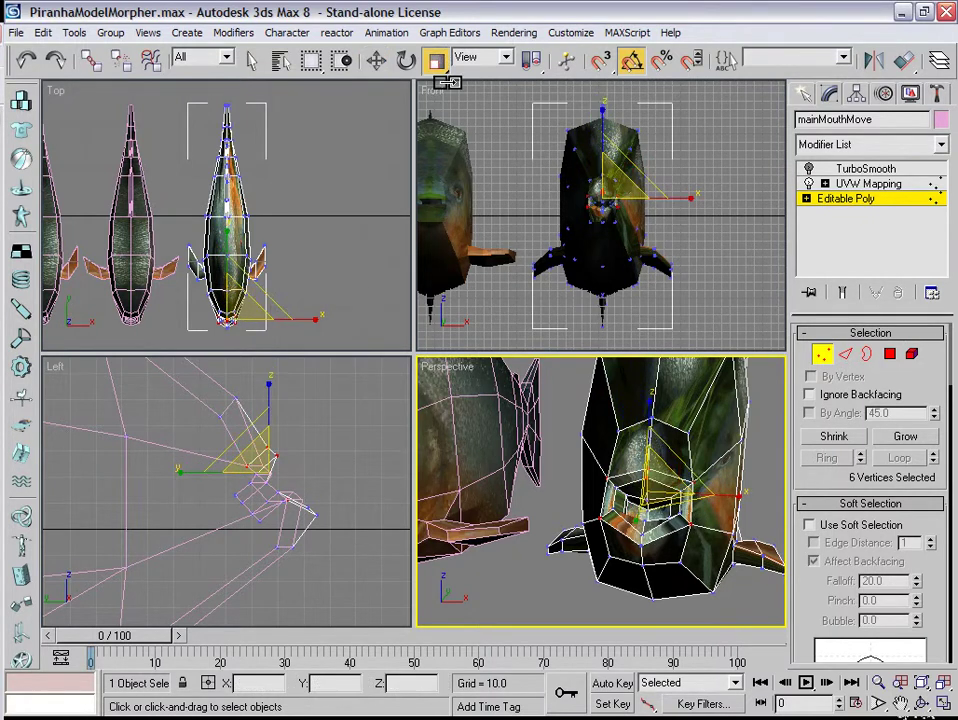
{"action": "right_click", "coordinate": [643, 225]}
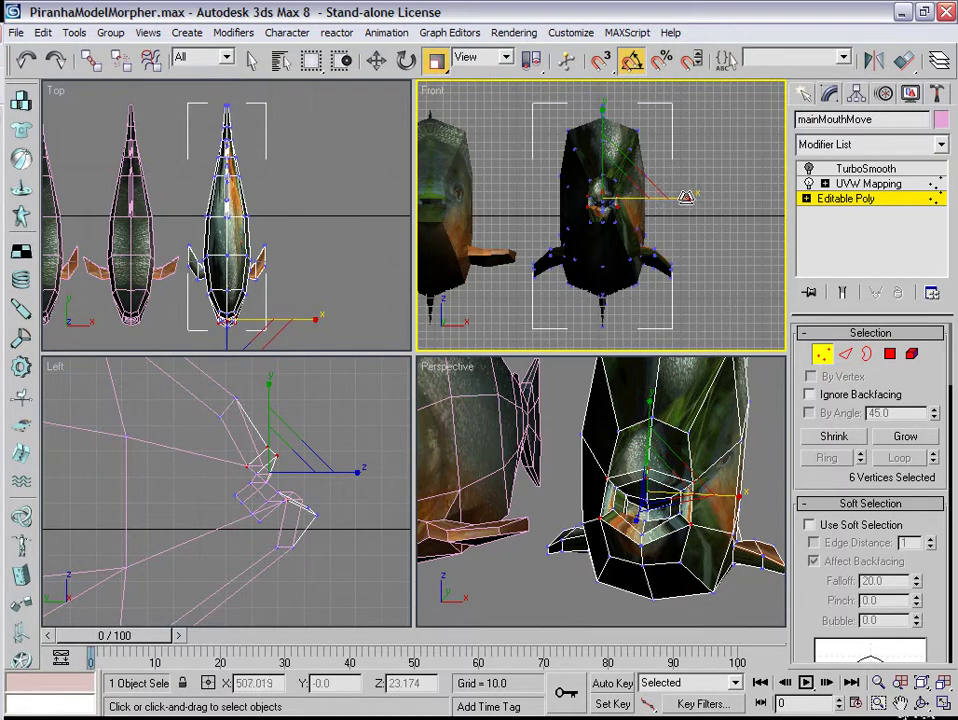
{"action": "left_click_drag", "start_coordinate": [685, 197], "coordinate": [678, 197]}
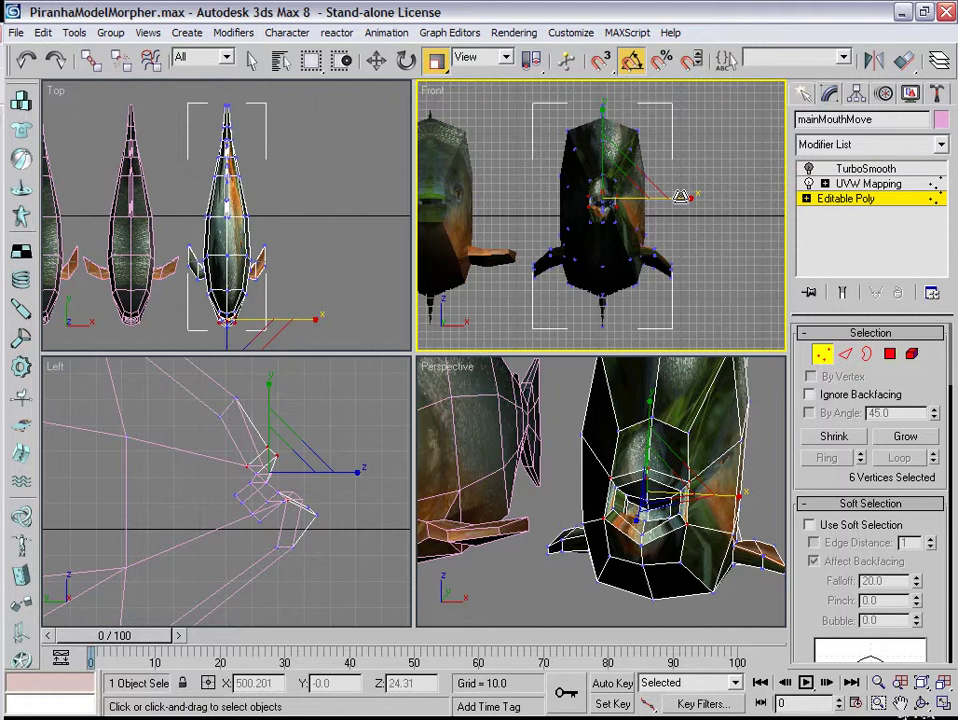
Leave vertex editing on mainMouthMove and frame all three fish together in the Perspective view
{"action": "left_click", "coordinate": [922, 703]}
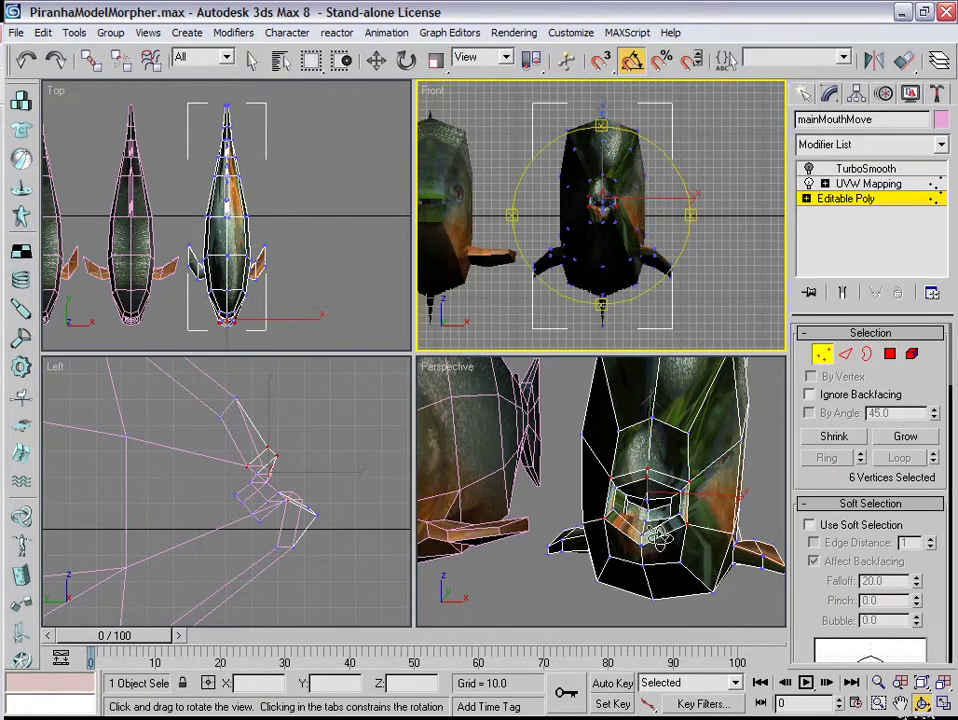
{"action": "mouse_move", "coordinate": [600, 505]}
{"action": "left_mouse_down"}
{"action": "mouse_move", "coordinate": [588, 498]}
{"action": "mouse_move", "coordinate": [606, 503]}
{"action": "mouse_move", "coordinate": [547, 513]}
{"action": "mouse_move", "coordinate": [678, 513]}
{"action": "mouse_move", "coordinate": [605, 515]}
{"action": "mouse_move", "coordinate": [615, 500]}
{"action": "mouse_move", "coordinate": [640, 504]}
{"action": "mouse_move", "coordinate": [598, 506]}
{"action": "left_mouse_up"}
{"action": "scroll", "coordinate": [606, 513], "scroll_direction": "down", "scroll_amount": 6}
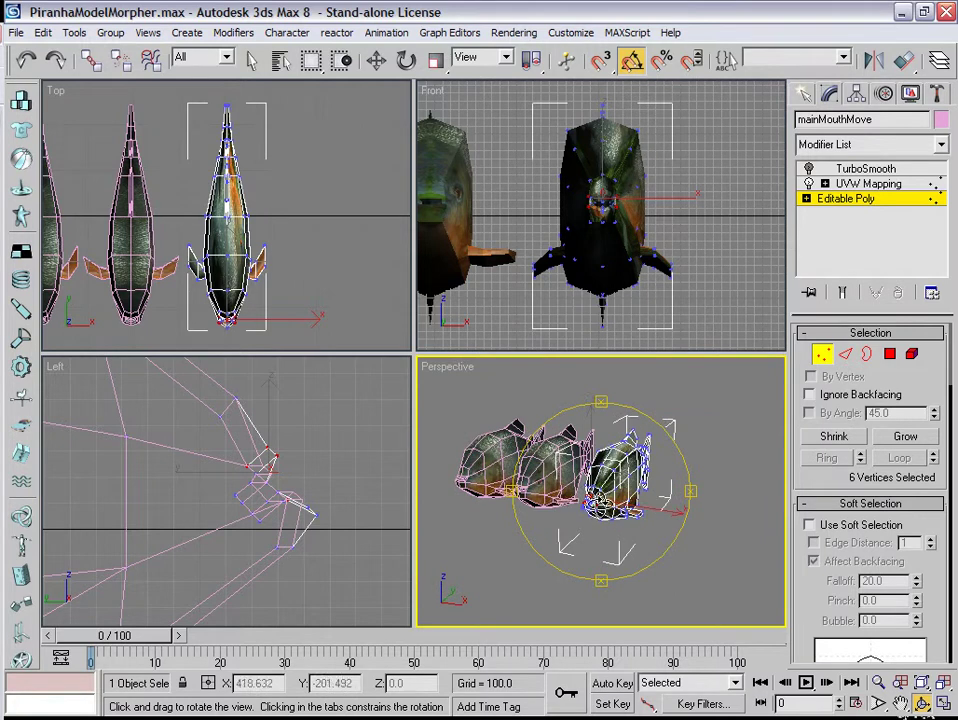
{"action": "right_click", "coordinate": [597, 268]}
{"action": "left_click", "coordinate": [826, 357]}
{"action": "left_click", "coordinate": [845, 198]}
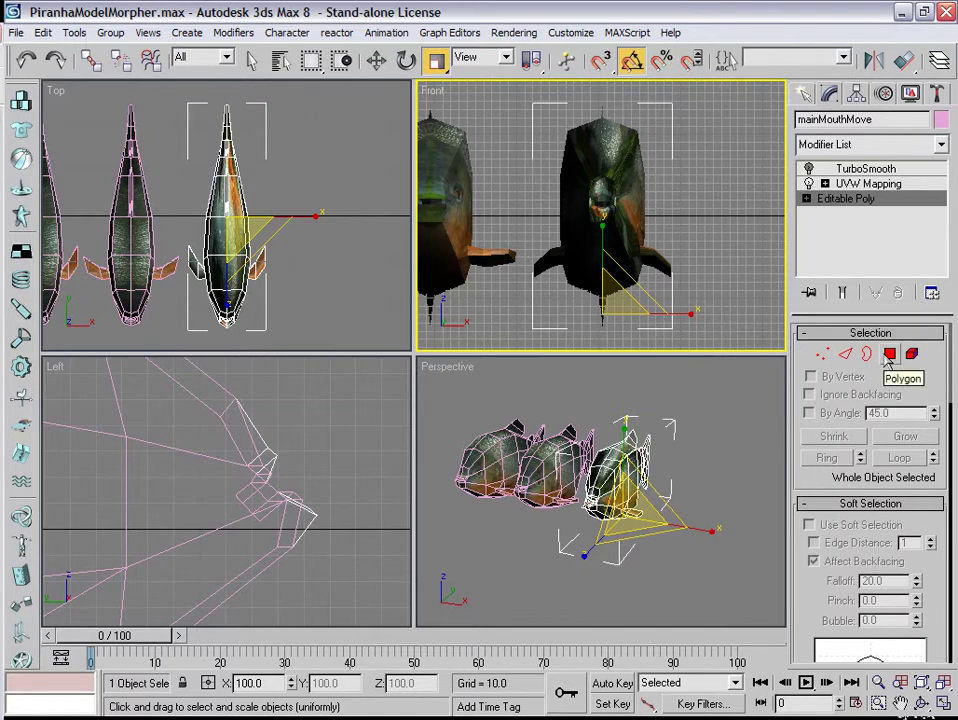
{"action": "left_click", "coordinate": [902, 703]}
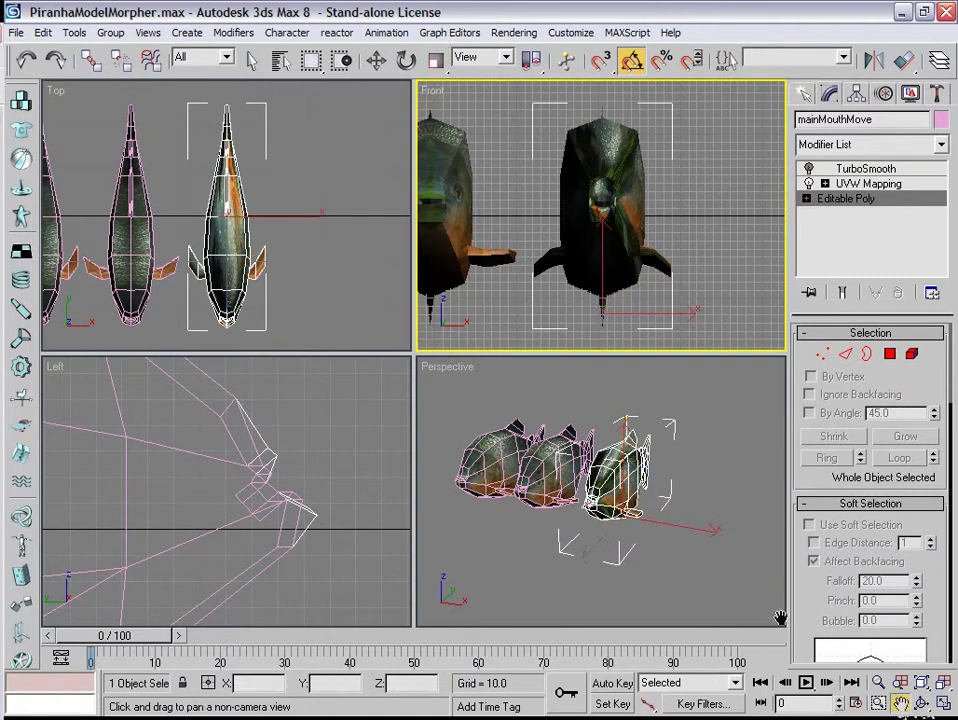
{"action": "left_click_drag", "start_coordinate": [651, 541], "coordinate": [693, 505]}
{"action": "left_click", "coordinate": [877, 683]}
{"action": "left_click", "coordinate": [902, 703]}
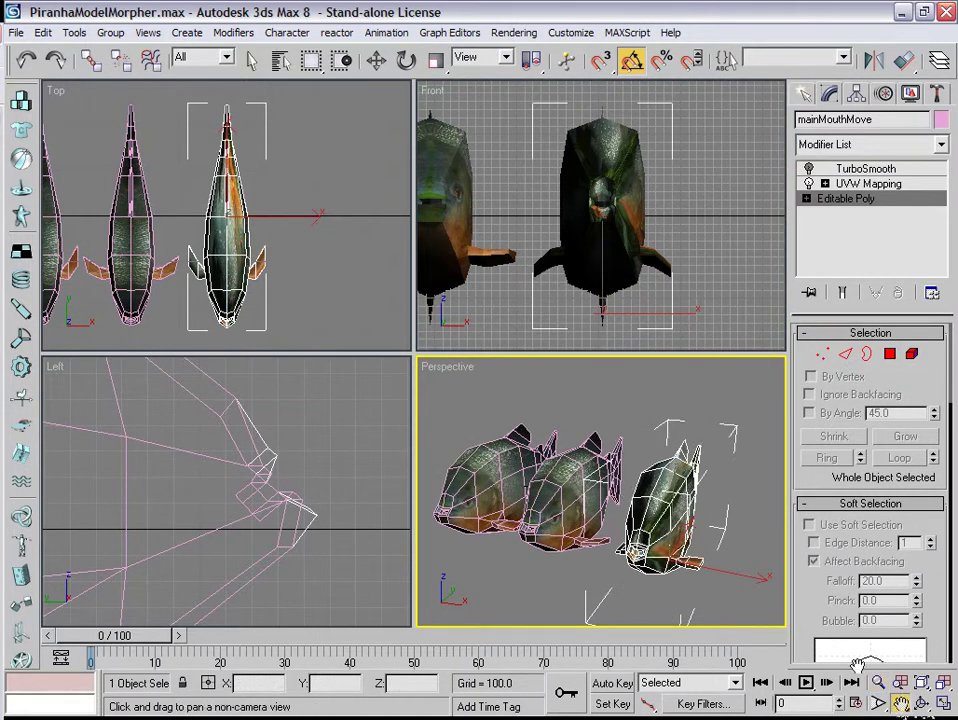
{"action": "left_click_drag", "start_coordinate": [691, 552], "coordinate": [723, 545]}
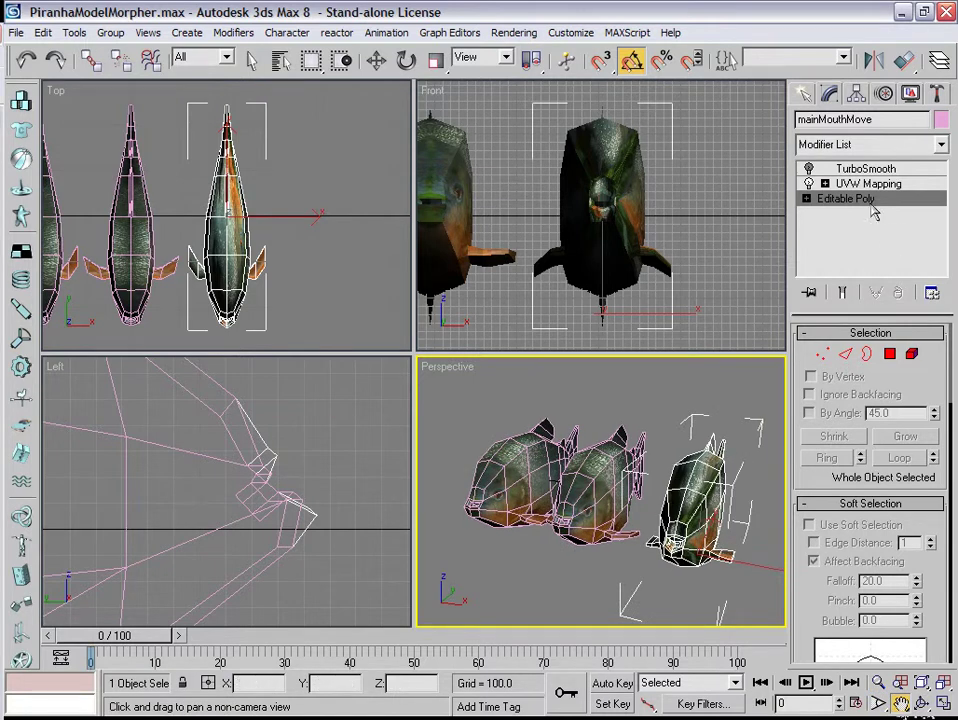
{"action": "key", "text": "r"}
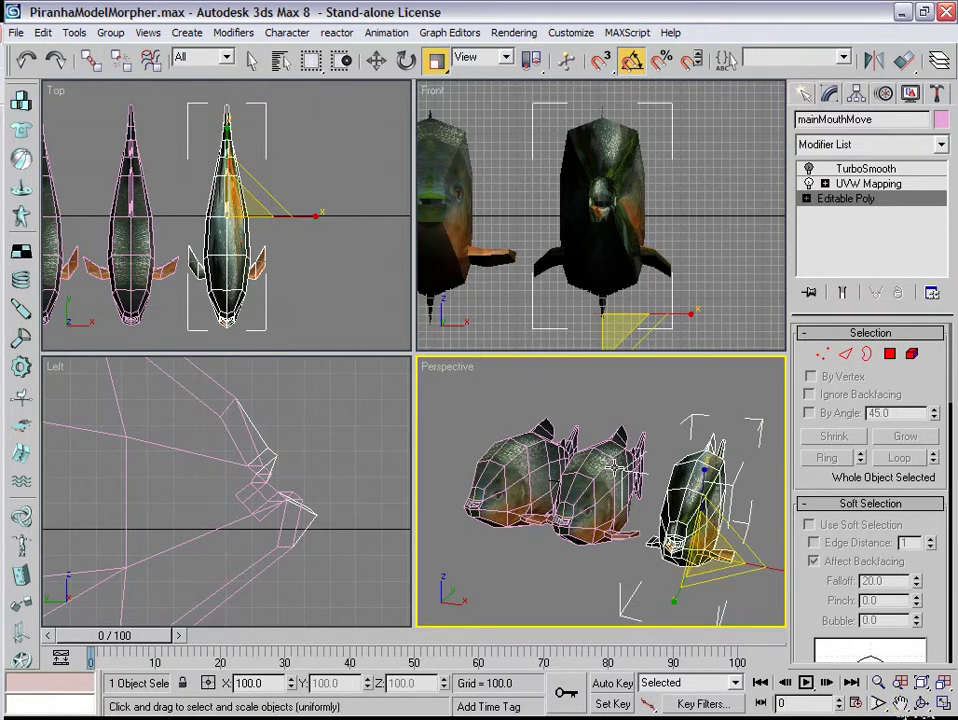
Delete the TurboSmooth and UVW Mapping modifiers from mainMouthMove, keeping only its Editable Poly
{"action": "left_click", "coordinate": [878, 170]}
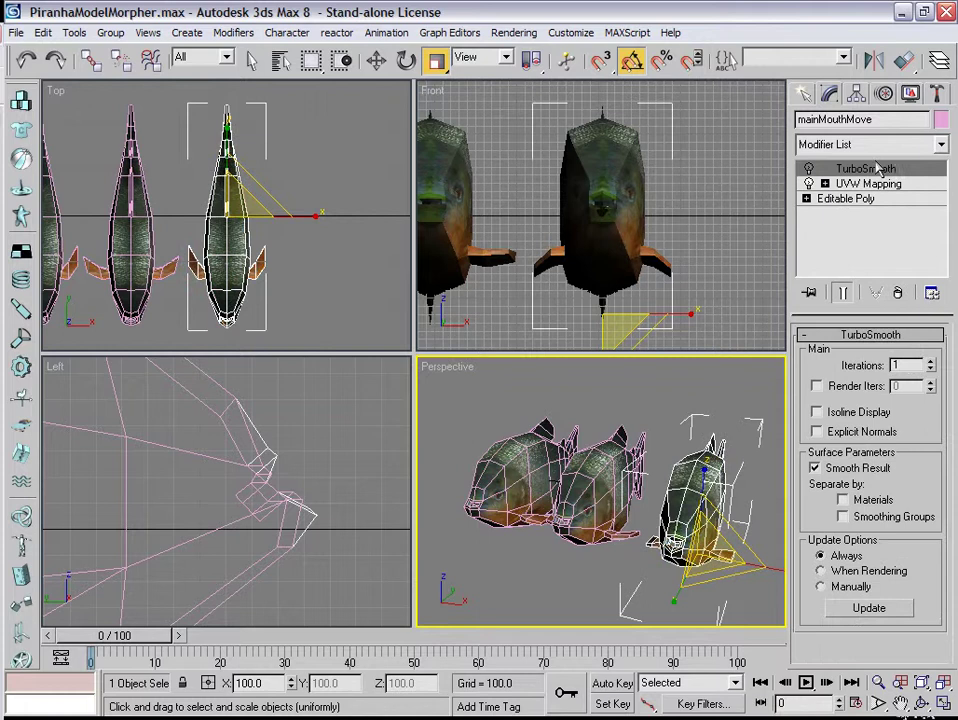
{"action": "left_click", "coordinate": [898, 293]}
{"action": "left_click", "coordinate": [898, 293]}
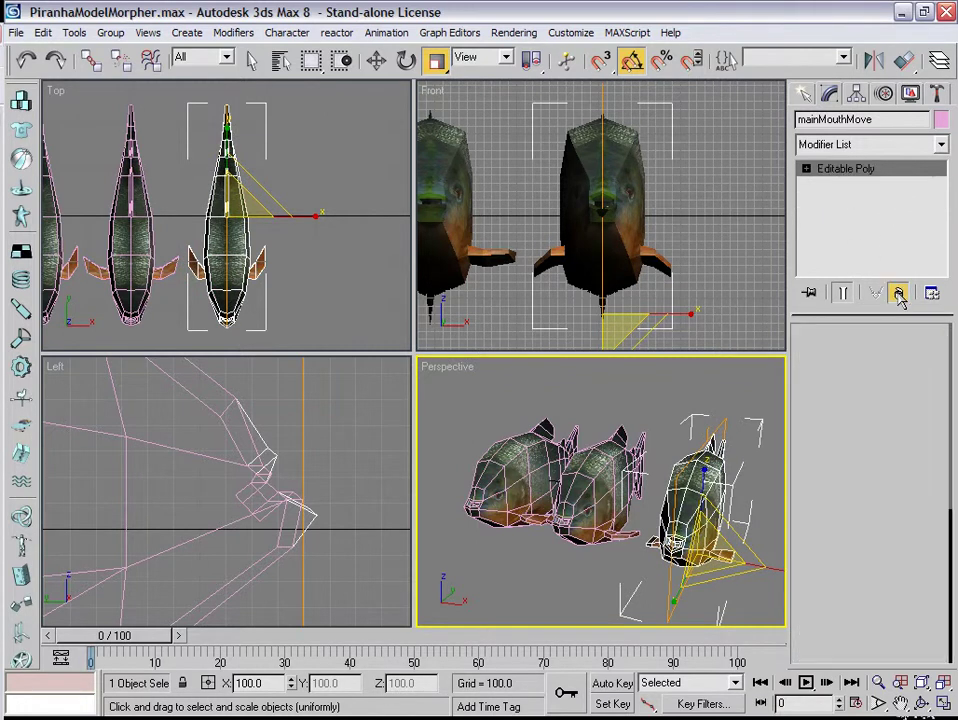
Delete the TurboSmooth and UVW Mapping modifiers from mainFinMove, keeping only its Editable Poly
{"action": "left_click", "coordinate": [624, 468]}
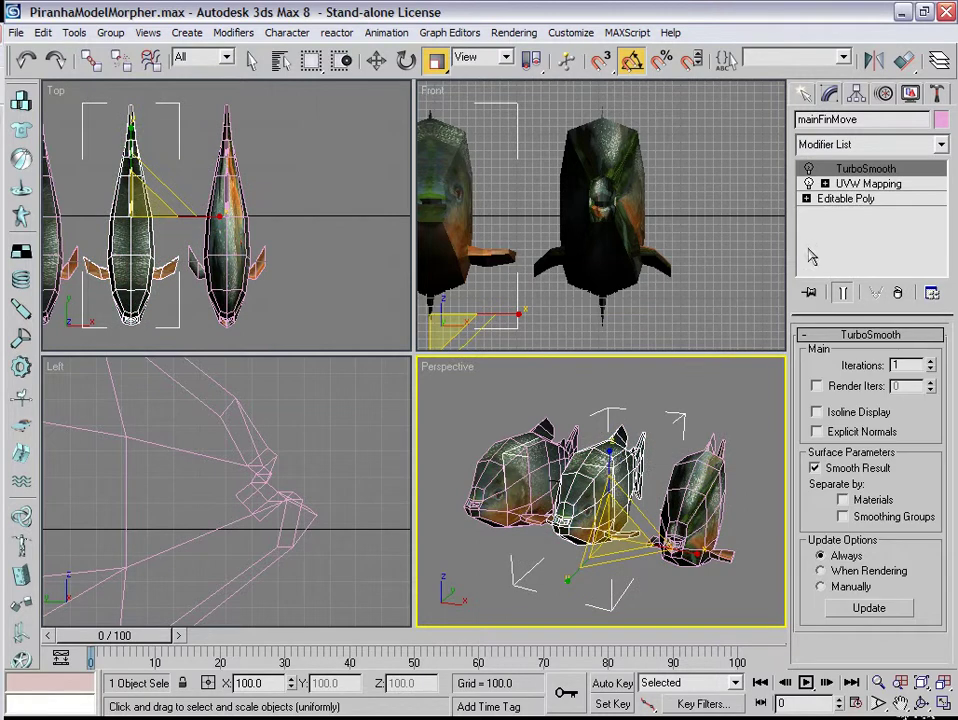
{"action": "left_click", "coordinate": [898, 293]}
{"action": "left_click", "coordinate": [898, 293]}
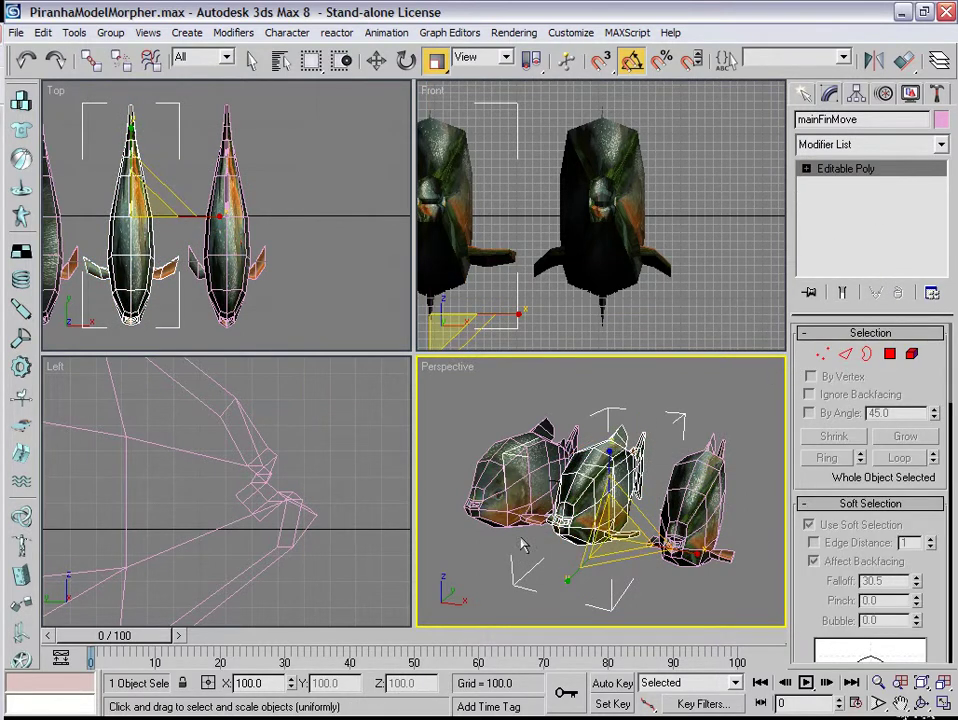
Select the original mainFish and make UVW Mapping the active level of its modifier stack
{"action": "left_click", "coordinate": [516, 492]}
{"action": "key", "text": "r"}
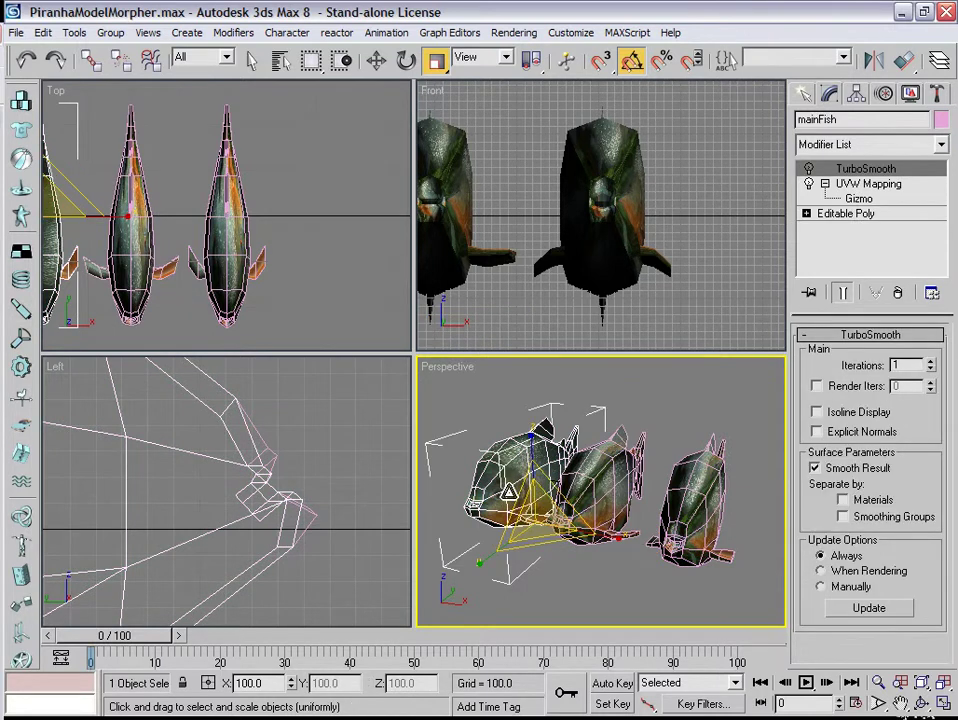
{"action": "left_click", "coordinate": [250, 60]}
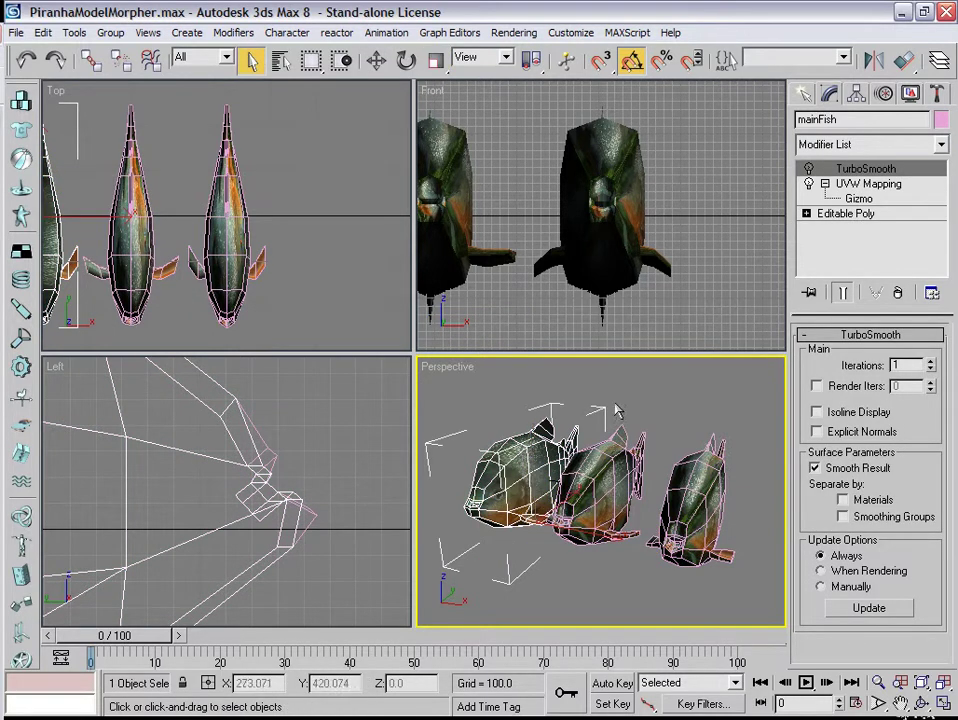
{"action": "left_click", "coordinate": [868, 184]}
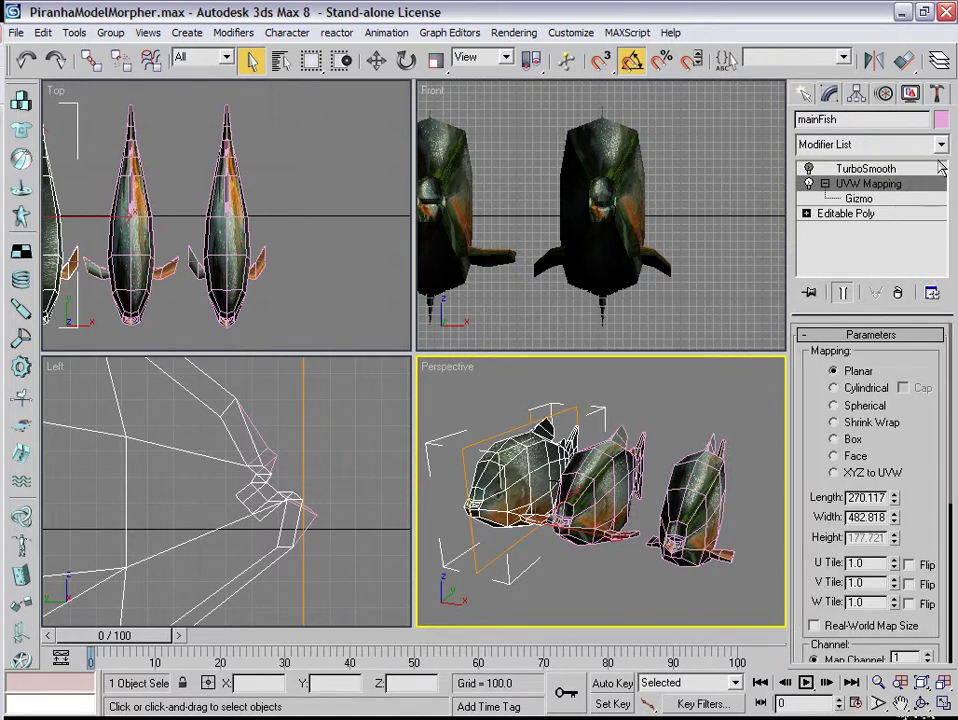
Add a Morpher modifier to mainFish directly above UVW Mapping and below TurboSmooth
{"action": "left_click", "coordinate": [941, 145]}
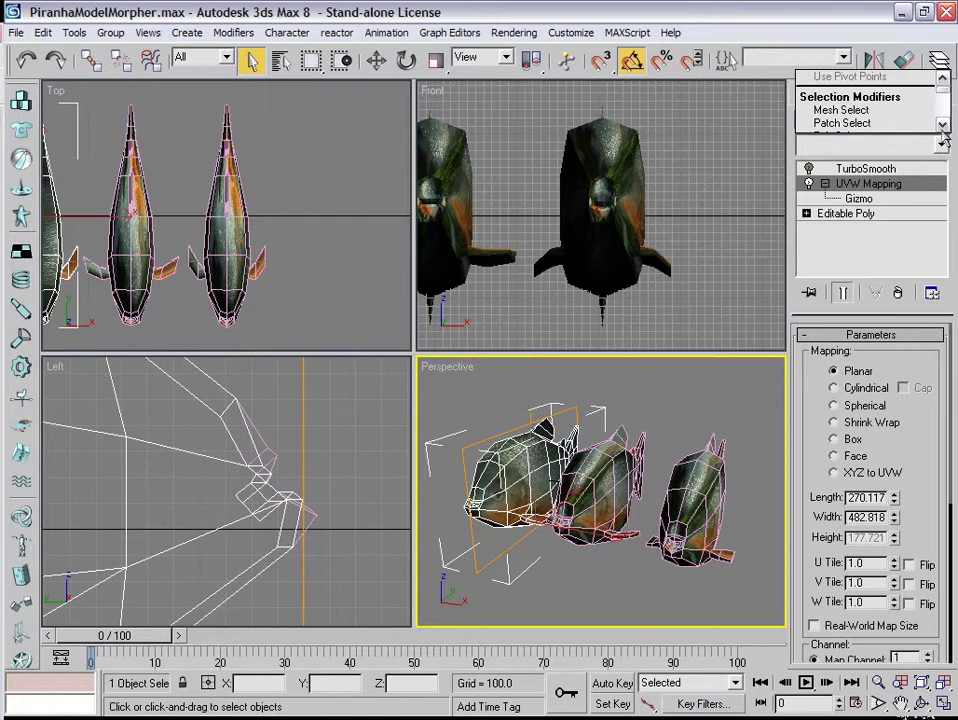
{"action": "left_click", "coordinate": [943, 125]}
{"action": "left_click", "coordinate": [943, 125]}
{"action": "left_click", "coordinate": [943, 125]}
{"action": "left_click", "coordinate": [943, 125]}
{"action": "left_click", "coordinate": [943, 125]}
{"action": "left_click", "coordinate": [943, 125]}
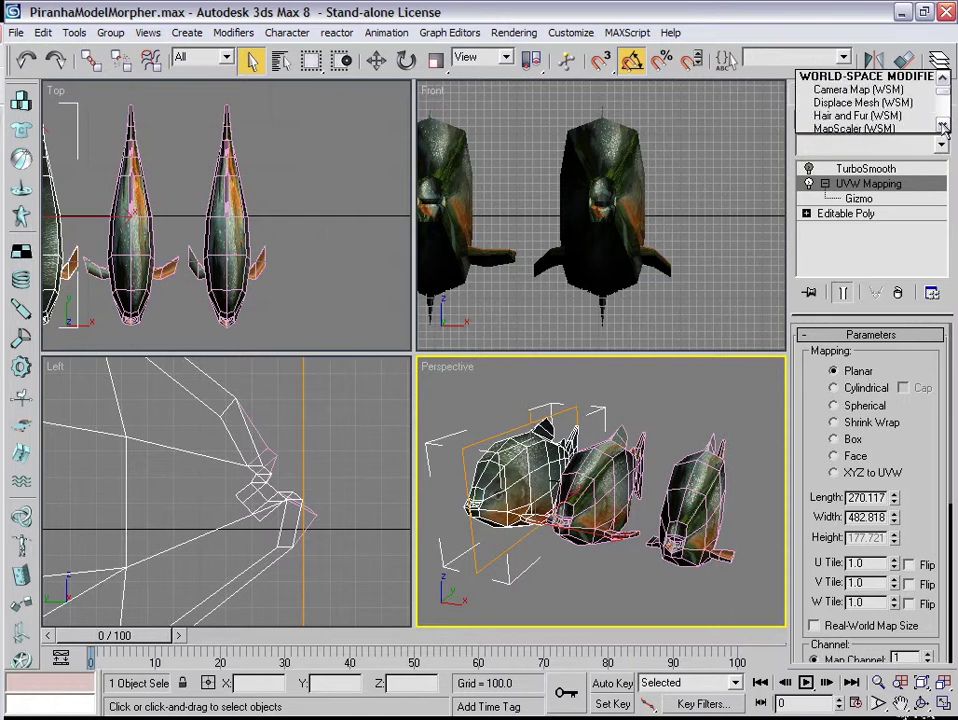
{"action": "left_click", "coordinate": [943, 125]}
{"action": "left_click", "coordinate": [943, 125]}
{"action": "left_click", "coordinate": [943, 125]}
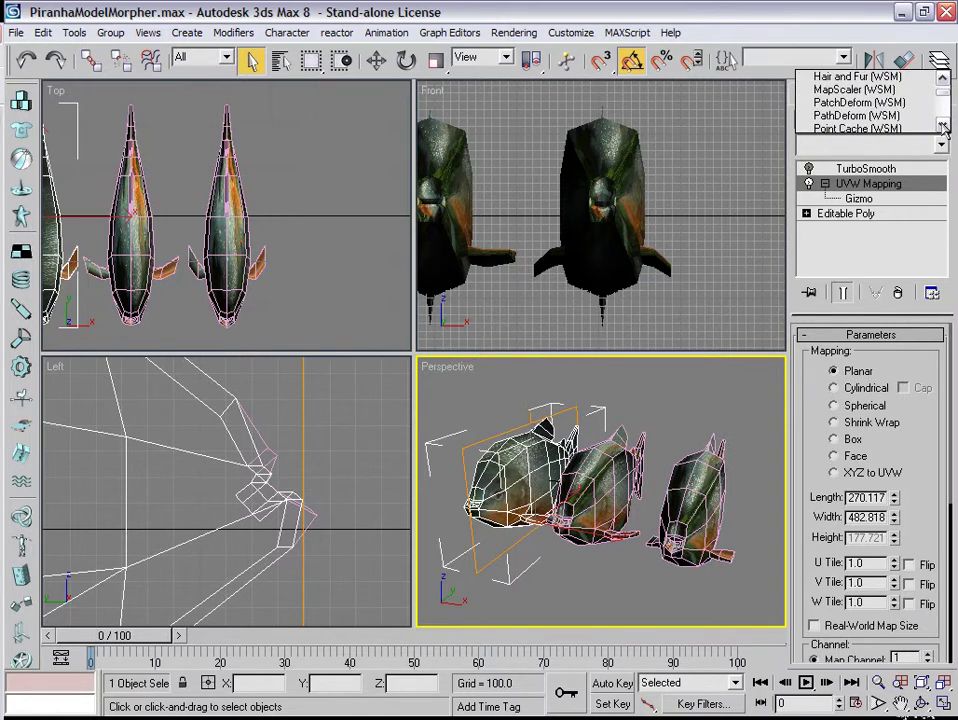
{"action": "left_click", "coordinate": [943, 125]}
{"action": "left_click", "coordinate": [943, 125]}
{"action": "left_click", "coordinate": [943, 125]}
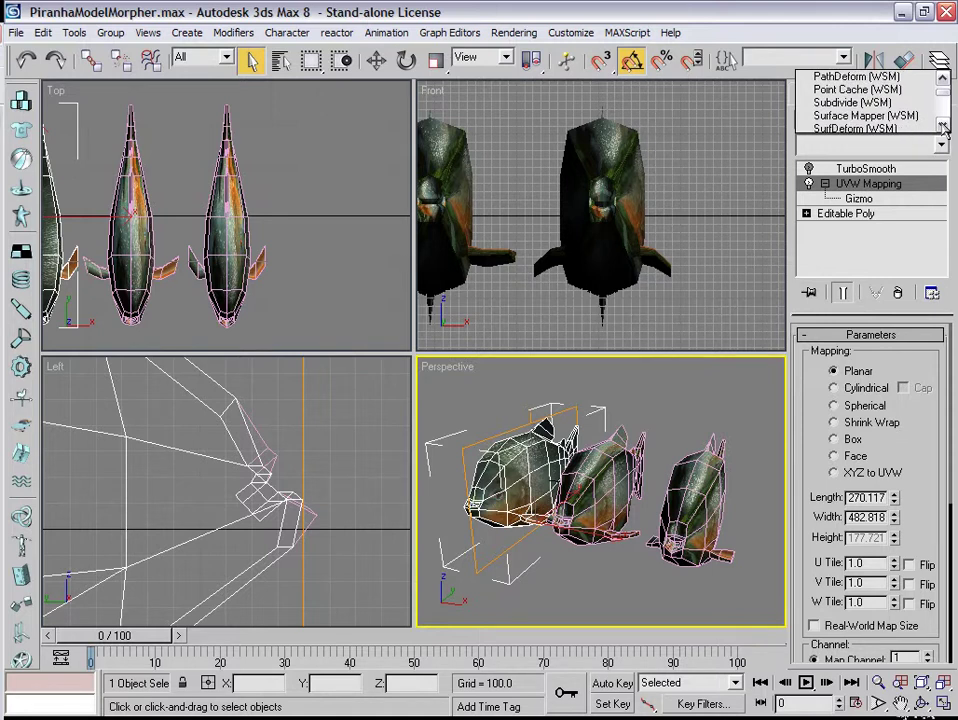
{"action": "scroll", "coordinate": [943, 104], "scroll_direction": "up", "scroll_amount": 7}
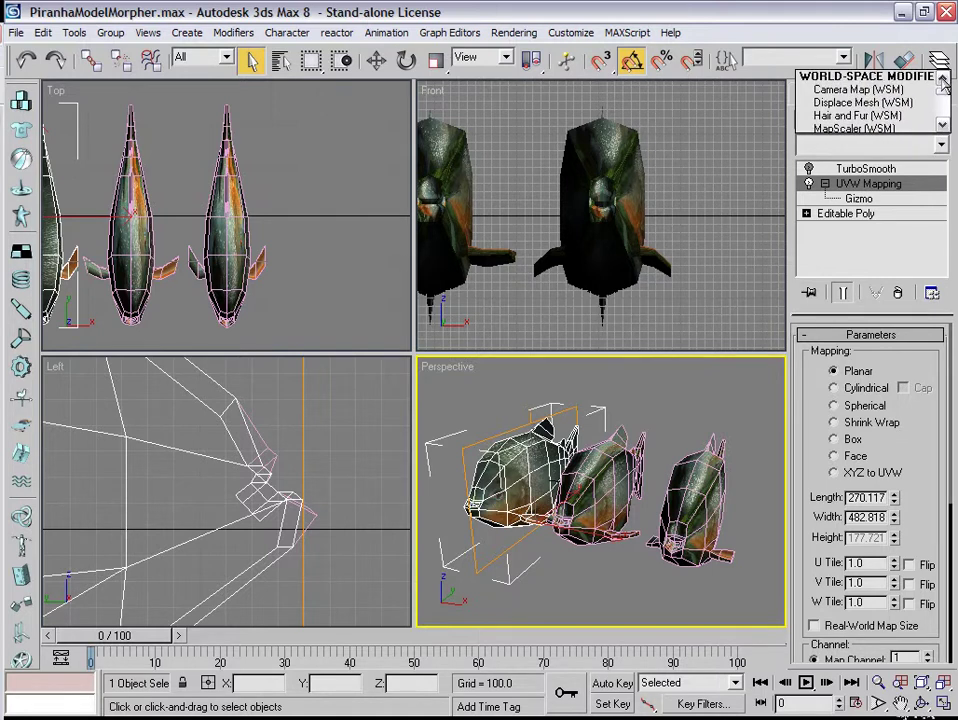
{"action": "scroll", "coordinate": [948, 131], "scroll_direction": "down", "scroll_amount": 5}
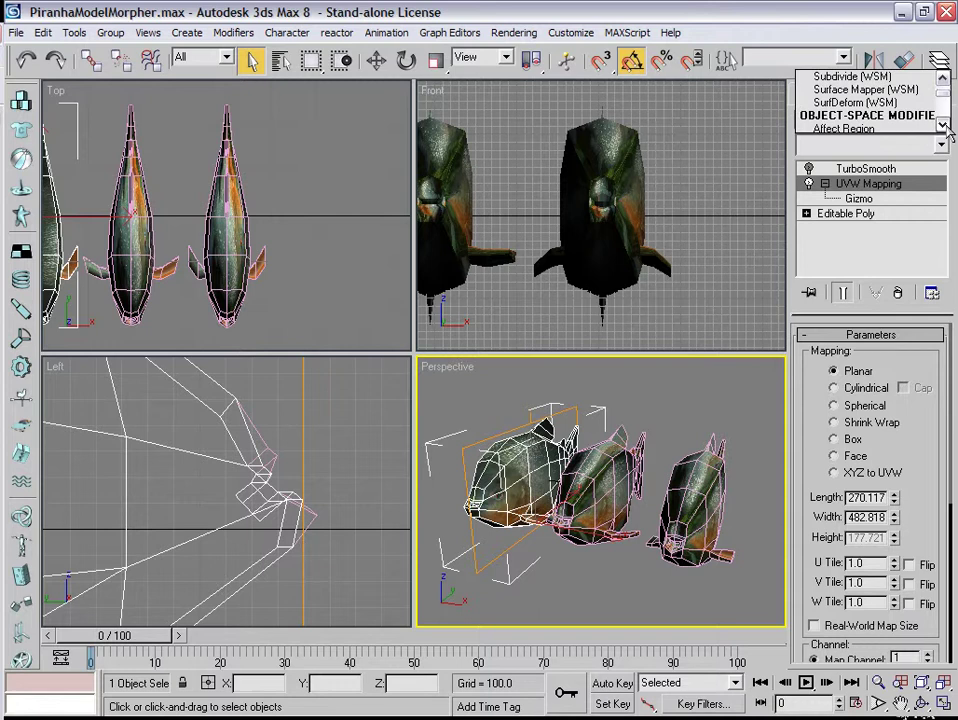
{"action": "scroll", "coordinate": [947, 129], "scroll_direction": "down", "scroll_amount": 5}
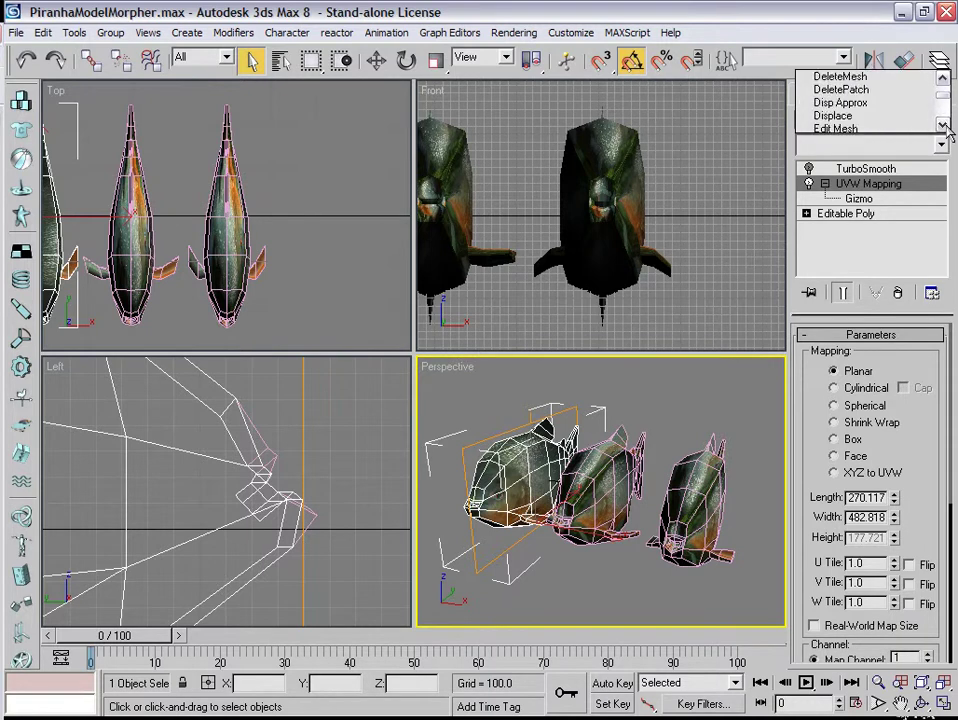
{"action": "scroll", "coordinate": [947, 129], "scroll_direction": "down", "scroll_amount": 5}
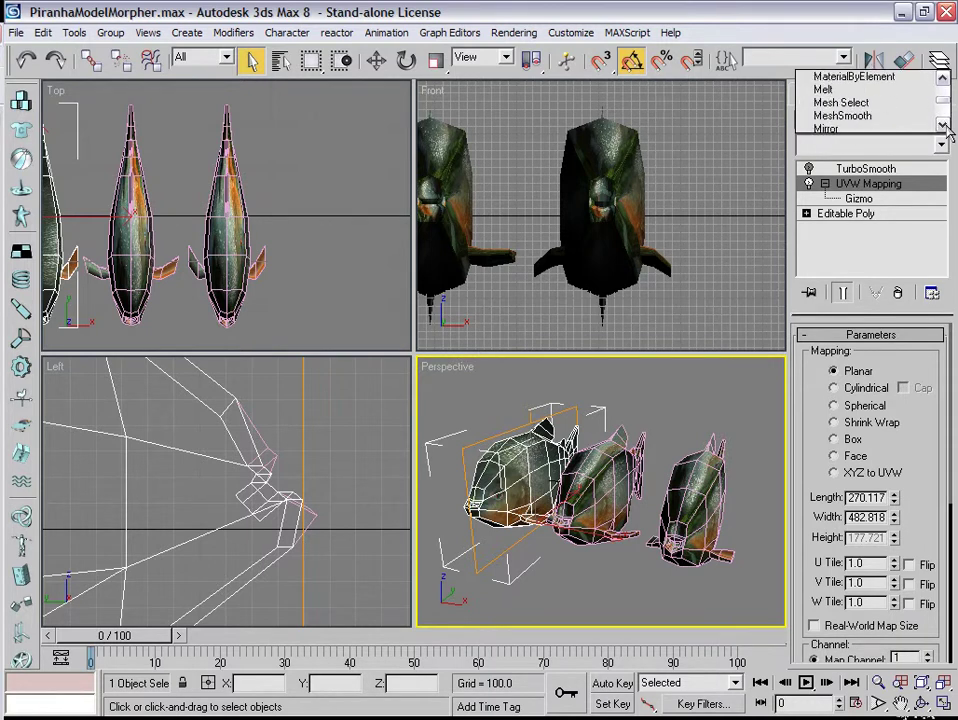
{"action": "scroll", "coordinate": [948, 131], "scroll_direction": "down", "scroll_amount": 5}
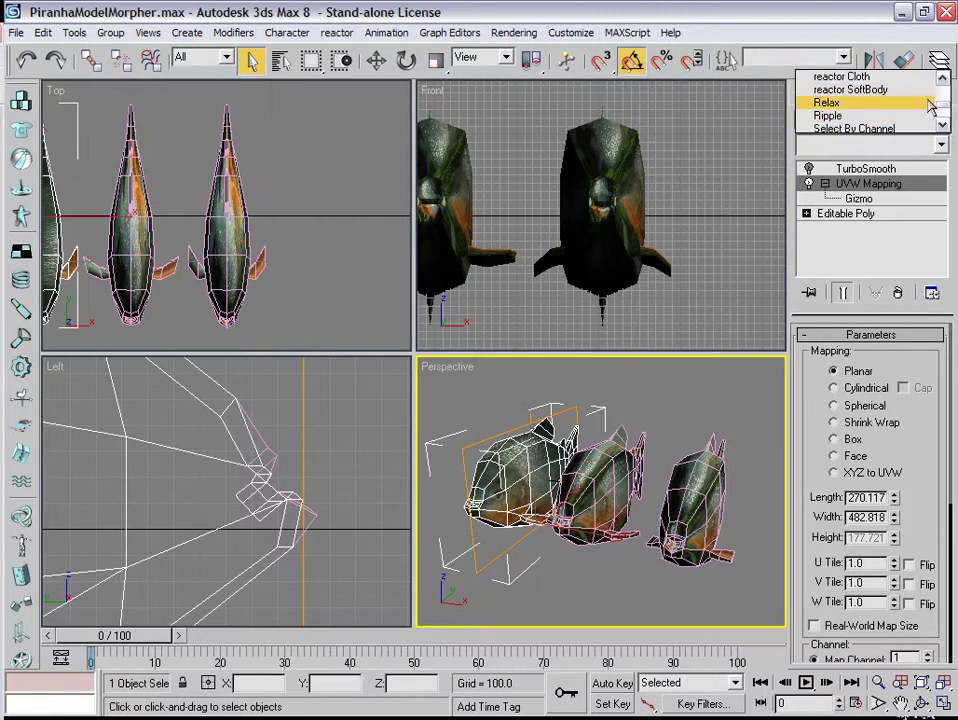
{"action": "scroll", "coordinate": [945, 100], "scroll_direction": "up", "scroll_amount": 3}
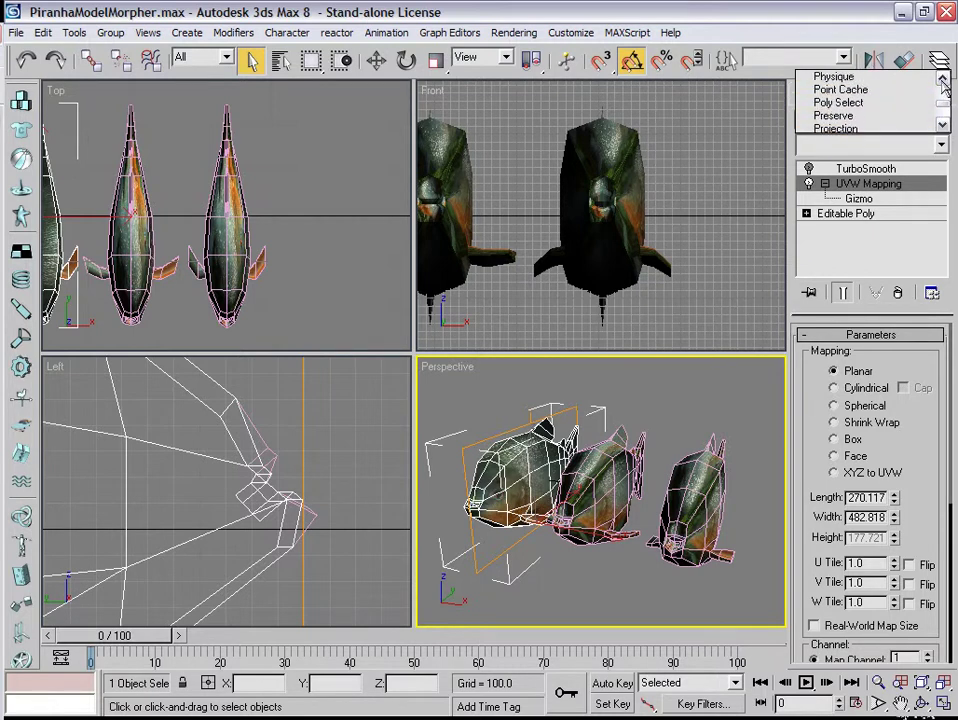
{"action": "scroll", "coordinate": [943, 84], "scroll_direction": "up", "scroll_amount": 3}
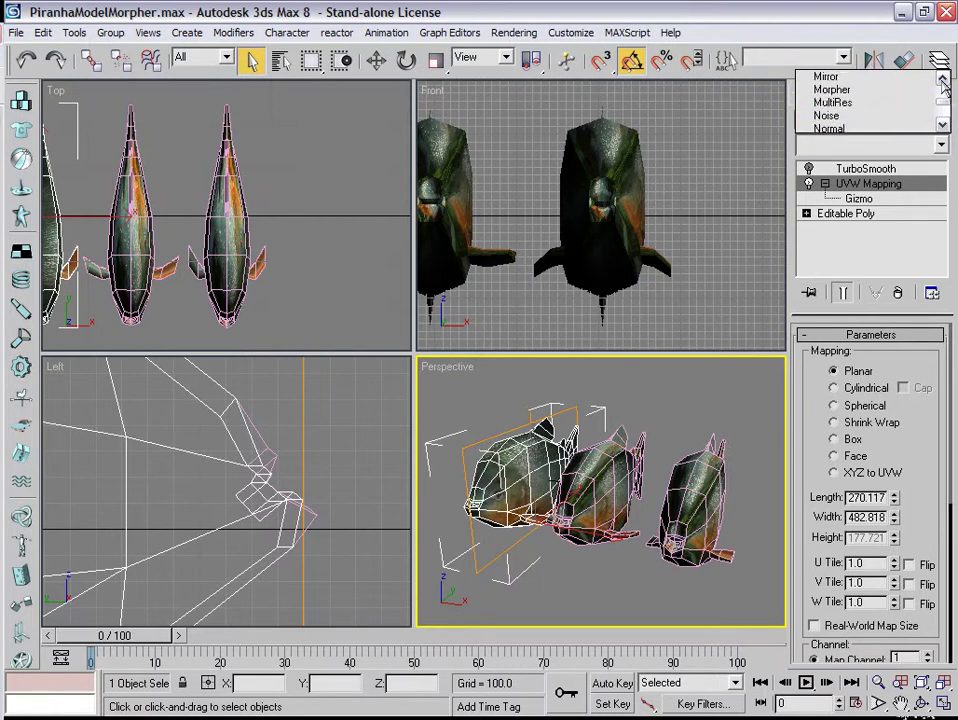
{"action": "left_click", "coordinate": [872, 90]}
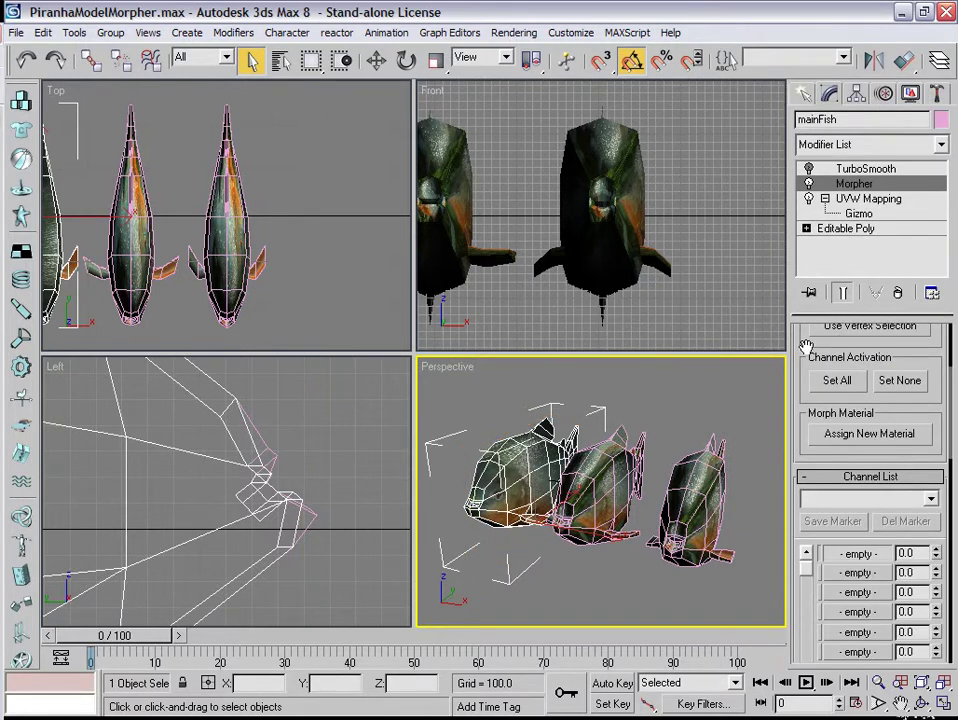
Load mainFinMove and mainMouthMove together as targets in the first two Morpher channels, with the global parameters collapsed
{"action": "left_click_drag", "start_coordinate": [803, 347], "coordinate": [822, 430]}
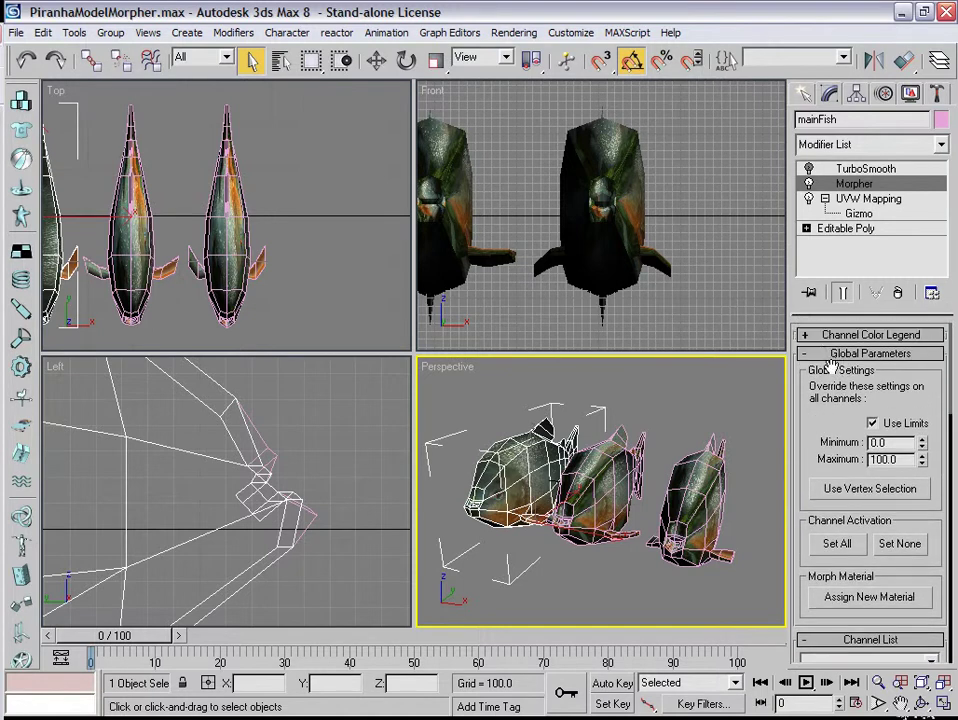
{"action": "left_click", "coordinate": [831, 355]}
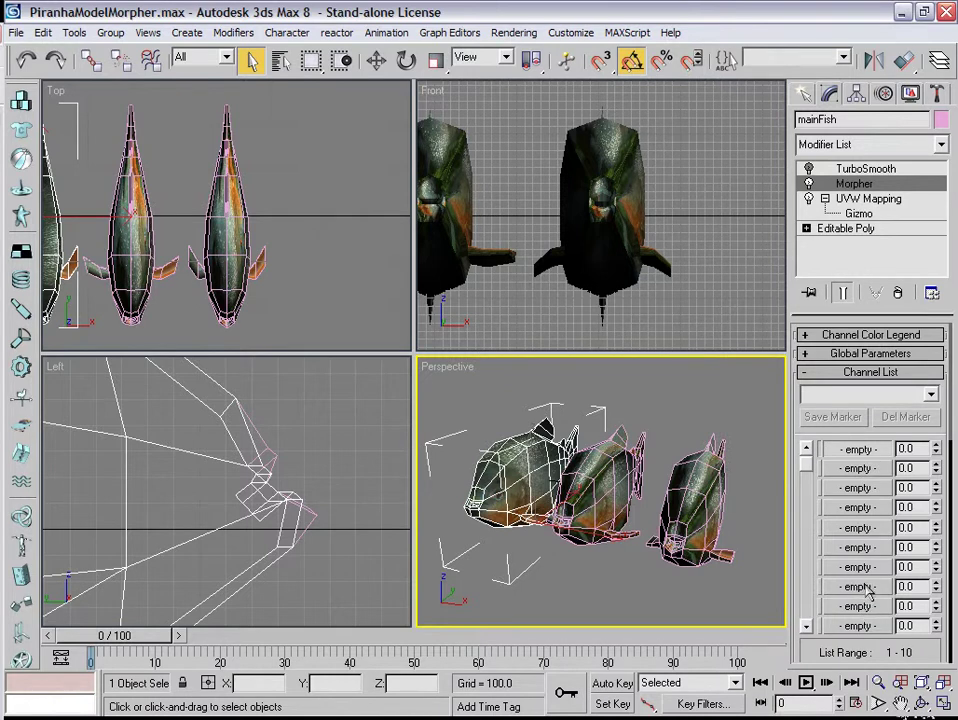
{"action": "left_click_drag", "start_coordinate": [812, 477], "coordinate": [807, 620]}
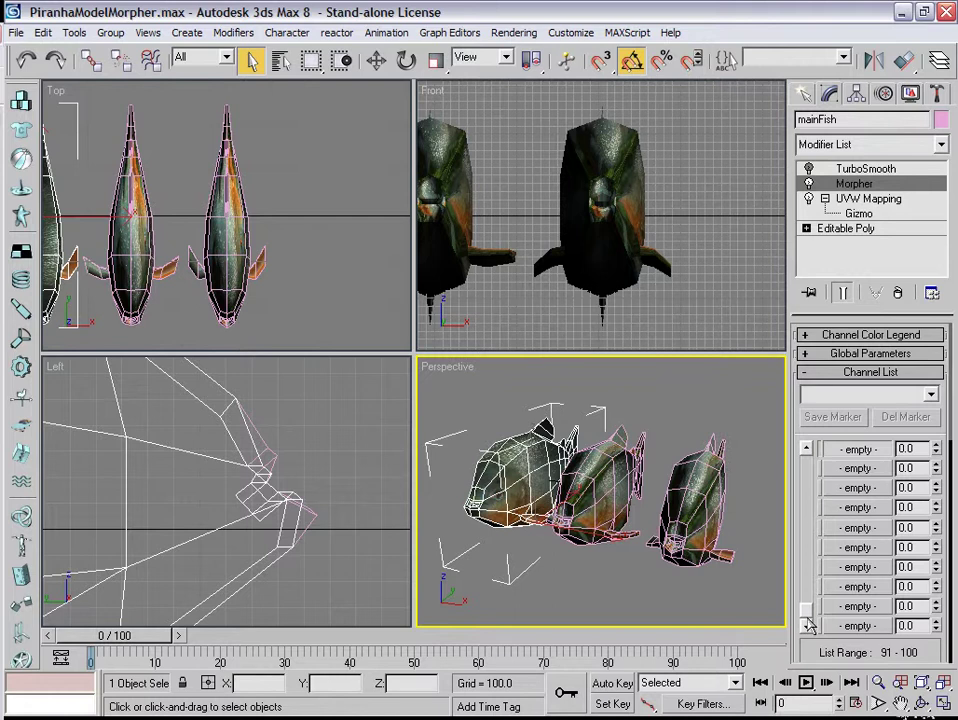
{"action": "left_click_drag", "start_coordinate": [808, 622], "coordinate": [812, 472]}
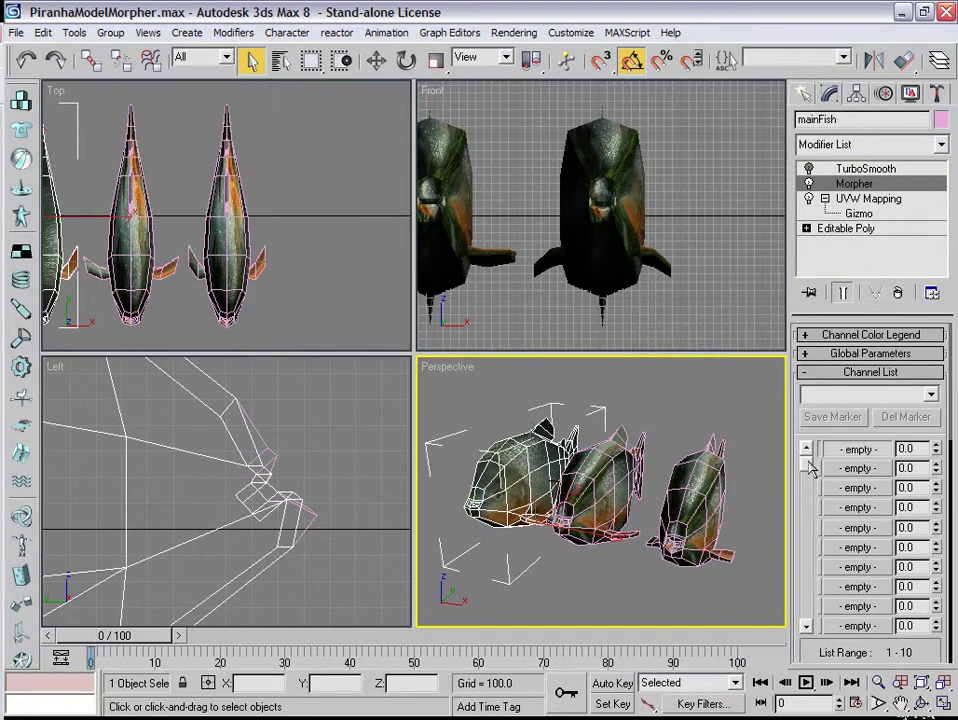
{"action": "left_click_drag", "start_coordinate": [945, 487], "coordinate": [946, 418]}
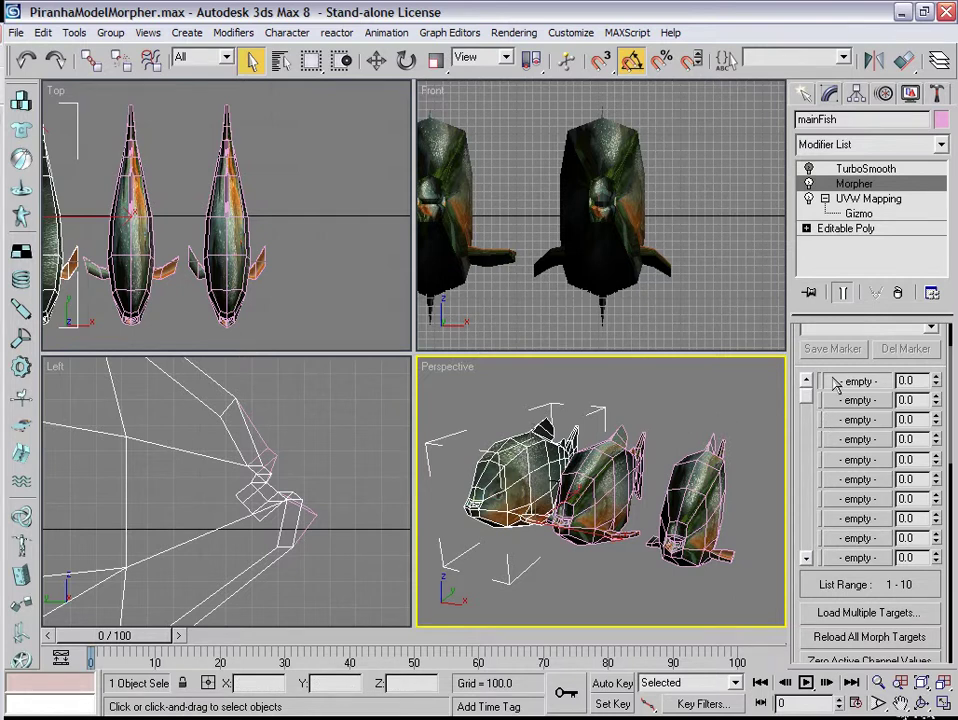
{"action": "left_click", "coordinate": [870, 614]}
{"action": "left_click_drag", "start_coordinate": [373, 210], "coordinate": [371, 224]}
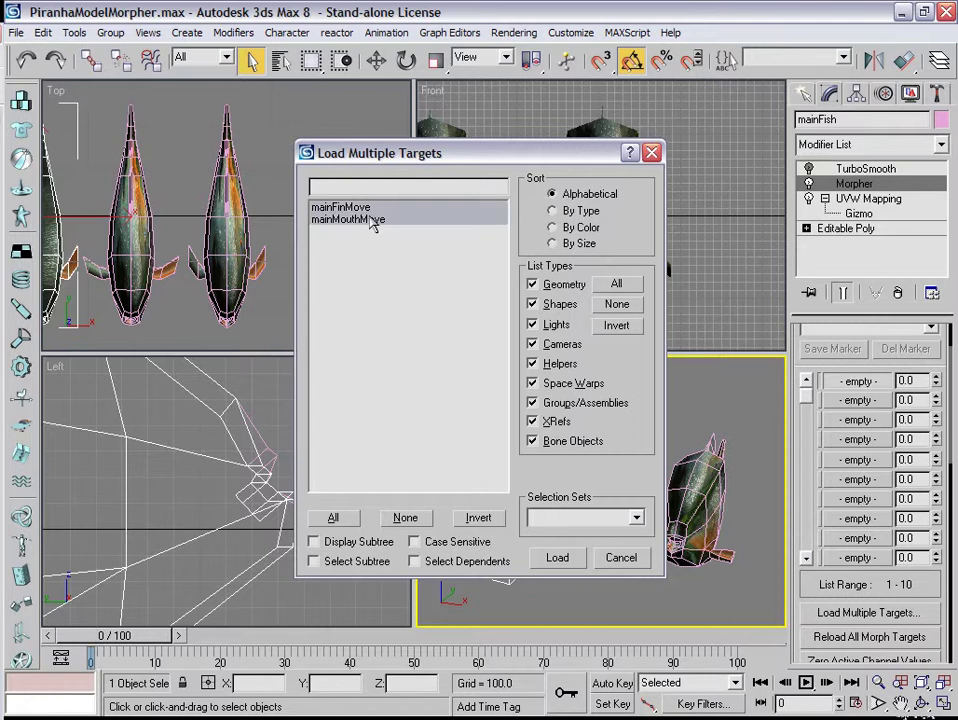
{"action": "left_click", "coordinate": [560, 559]}
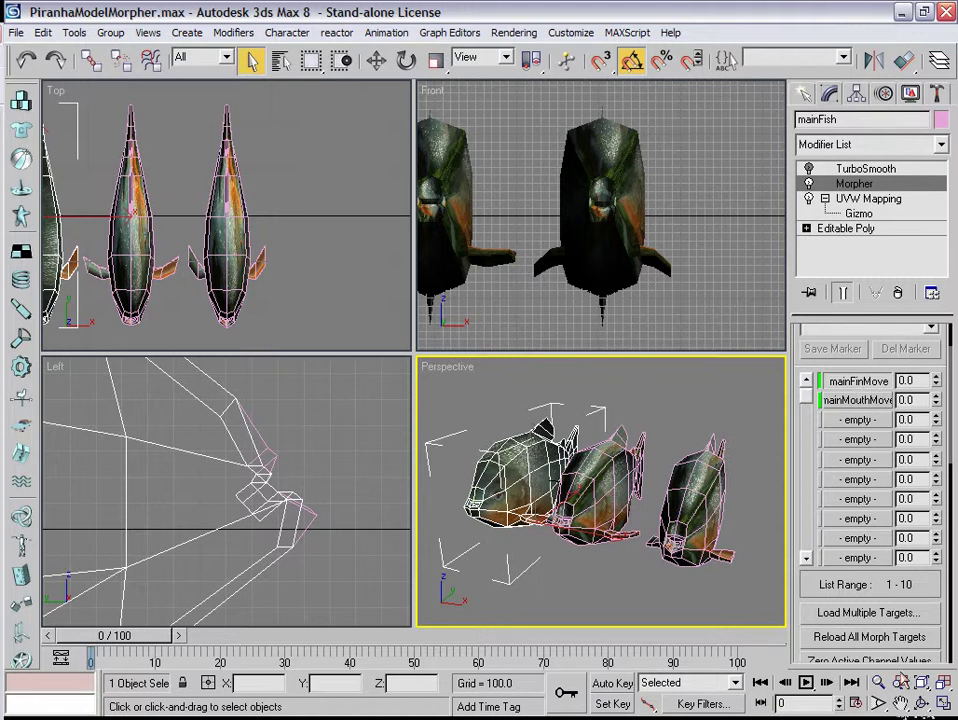
Raise the mainFinMove channel to 100 and inspect mainFish's fins in the Perspective view
{"action": "left_click", "coordinate": [901, 703]}
{"action": "left_click_drag", "start_coordinate": [511, 516], "coordinate": [587, 508]}
{"action": "scroll", "coordinate": [575, 506], "scroll_direction": "up", "scroll_amount": 4}
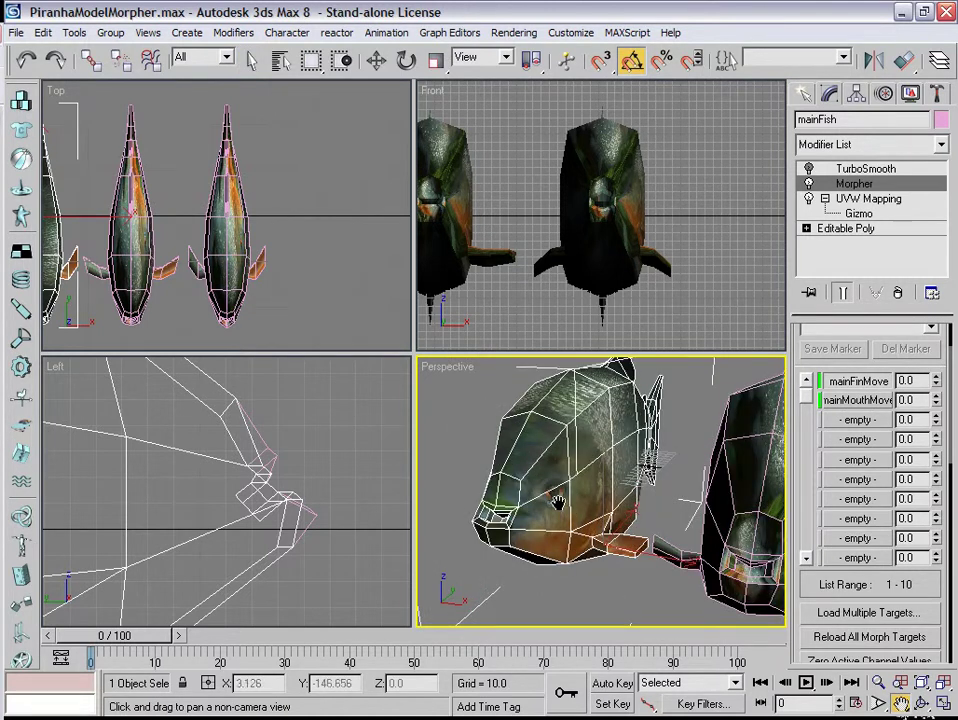
{"action": "scroll", "coordinate": [557, 502], "scroll_direction": "up", "scroll_amount": 4}
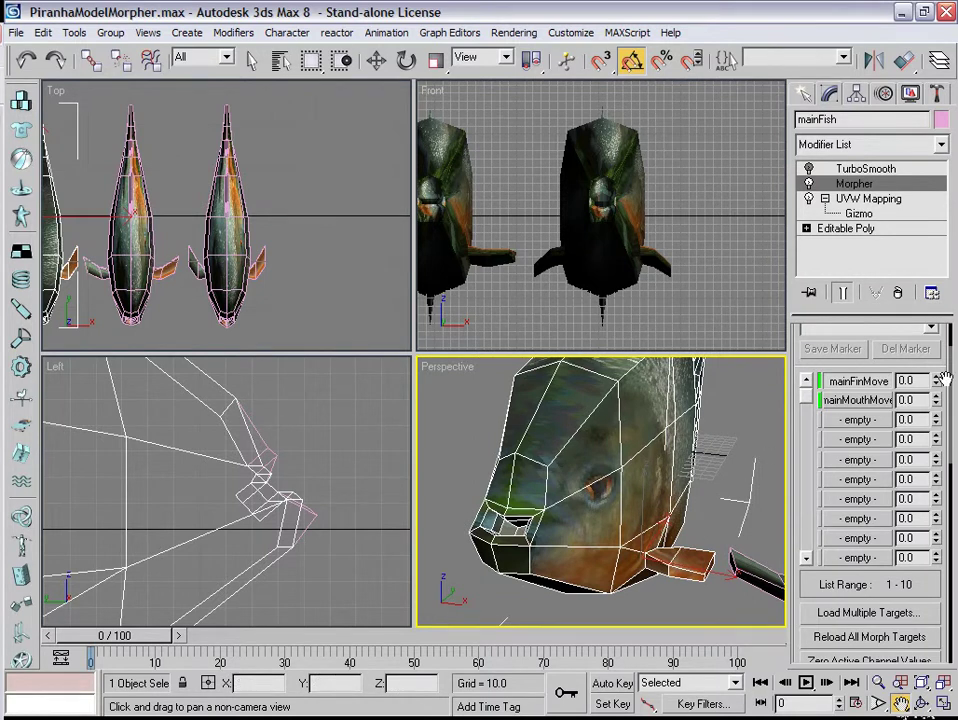
{"action": "left_click_drag", "start_coordinate": [939, 380], "coordinate": [942, 256]}
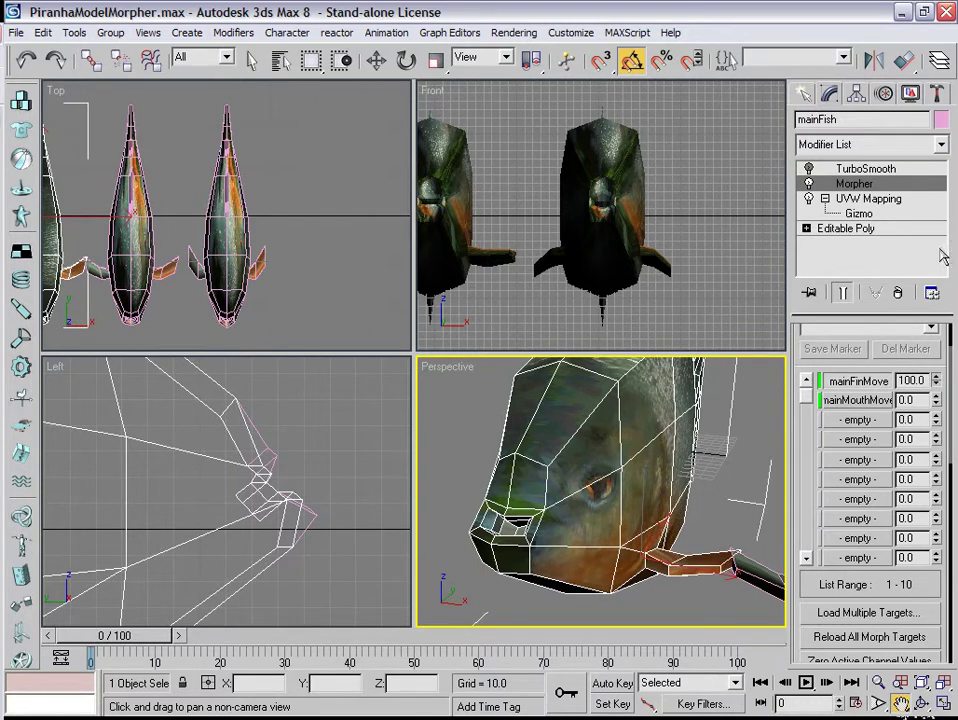
{"action": "left_click", "coordinate": [921, 703]}
{"action": "left_click_drag", "start_coordinate": [700, 530], "coordinate": [680, 560]}
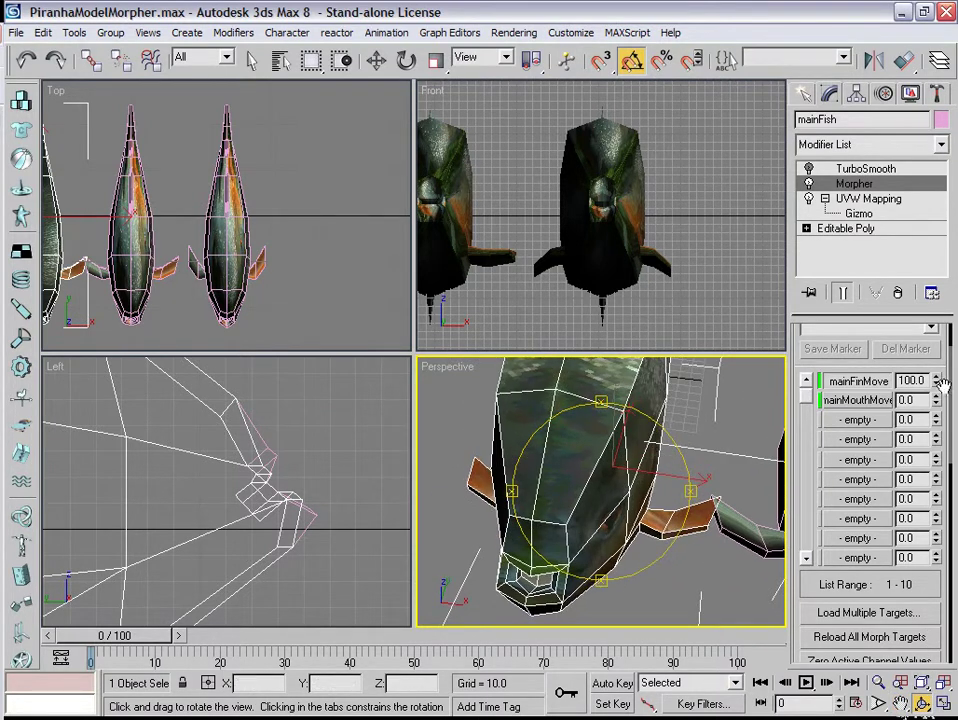
{"action": "mouse_move", "coordinate": [938, 381]}
{"action": "left_mouse_down"}
{"action": "mouse_move", "coordinate": [938, 420]}
{"action": "mouse_move", "coordinate": [944, 347]}
{"action": "mouse_move", "coordinate": [921, 499]}
{"action": "mouse_move", "coordinate": [920, 405]}
{"action": "mouse_move", "coordinate": [930, 420]}
{"action": "mouse_move", "coordinate": [932, 365]}
{"action": "left_mouse_up"}
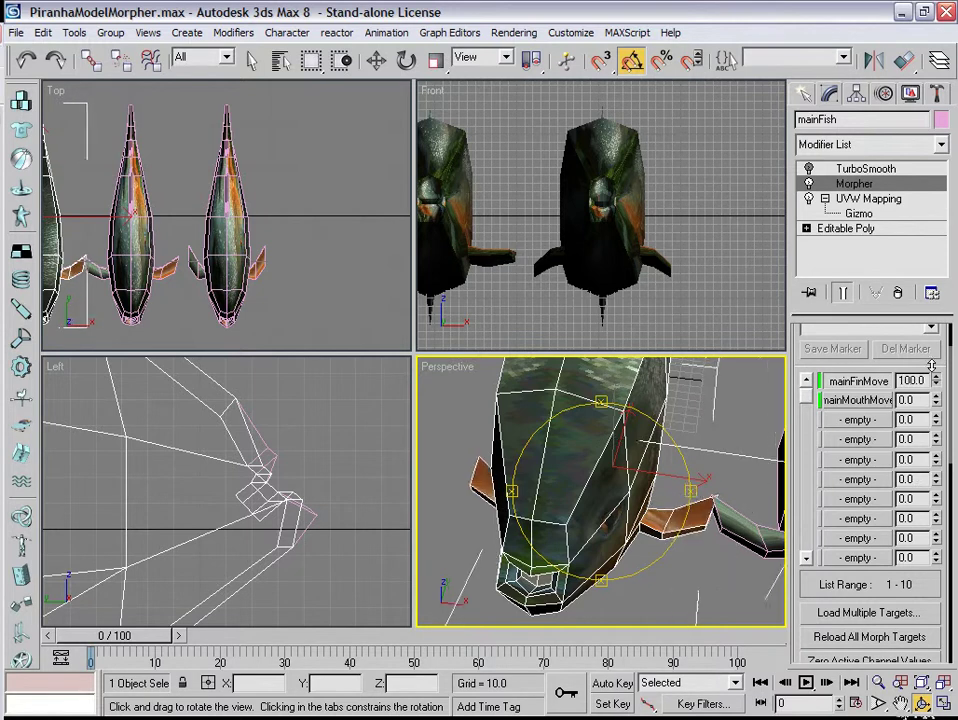
Center mainFish in the Front view, watch its fins across the mainFinMove range, and return the channel to 0
{"action": "left_click", "coordinate": [902, 703]}
{"action": "left_click_drag", "start_coordinate": [549, 160], "coordinate": [780, 184]}
{"action": "left_click_drag", "start_coordinate": [667, 246], "coordinate": [728, 236]}
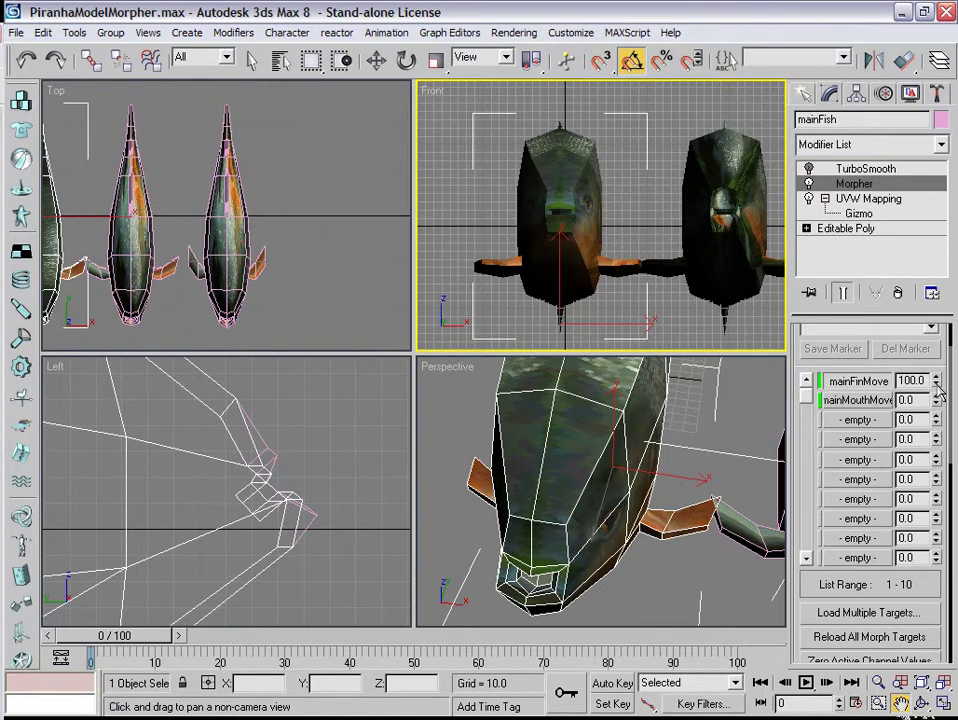
{"action": "left_click_drag", "start_coordinate": [936, 384], "coordinate": [898, 458]}
{"action": "left_click_drag", "start_coordinate": [940, 393], "coordinate": [941, 660]}
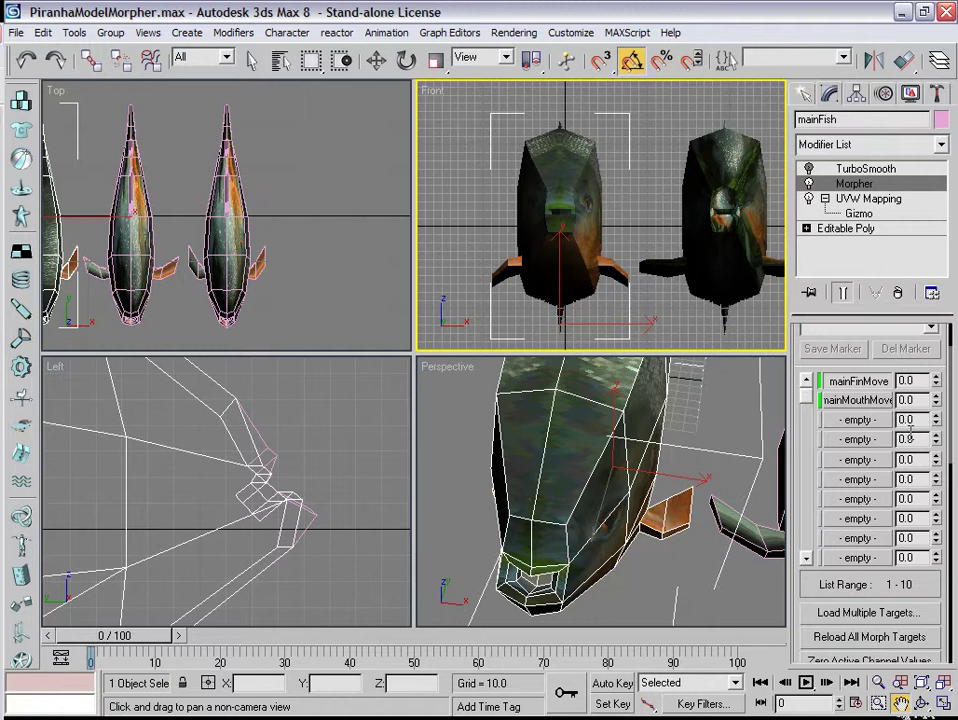
Turn off Use Limits in the Morpher's global parameters so channels accept values outside 0 to 100
{"action": "left_click_drag", "start_coordinate": [942, 362], "coordinate": [950, 507]}
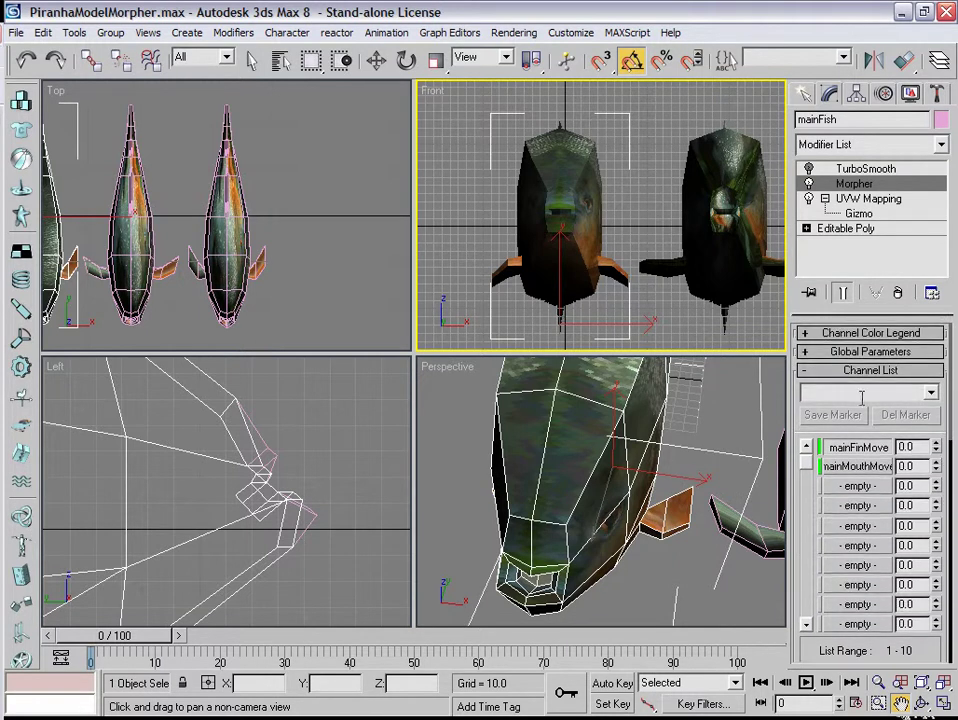
{"action": "left_click", "coordinate": [842, 353]}
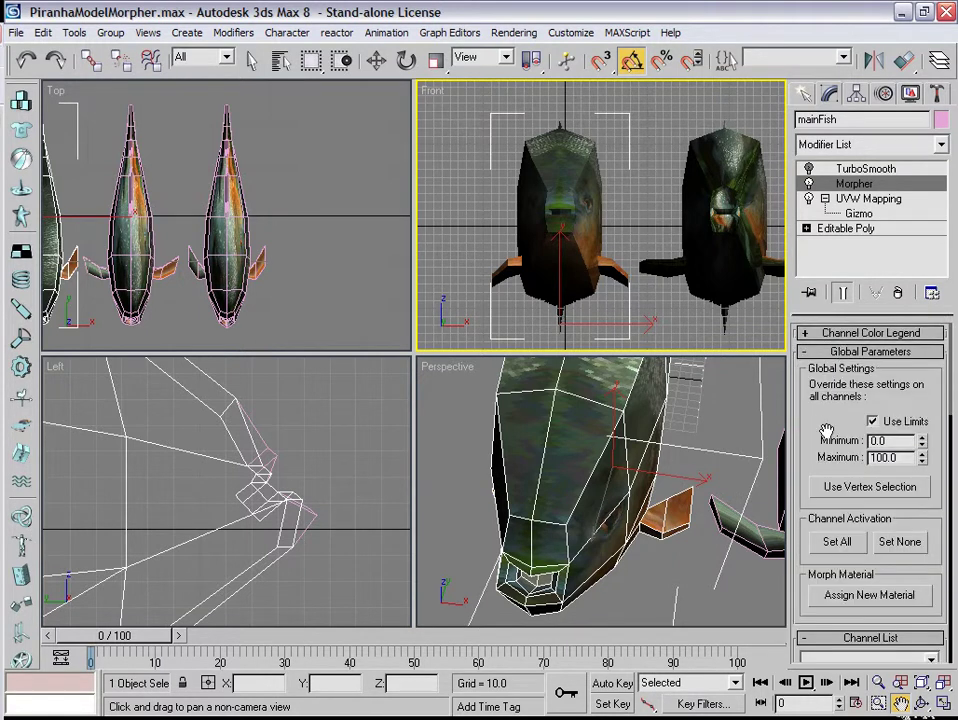
{"action": "left_click_drag", "start_coordinate": [823, 421], "coordinate": [821, 411]}
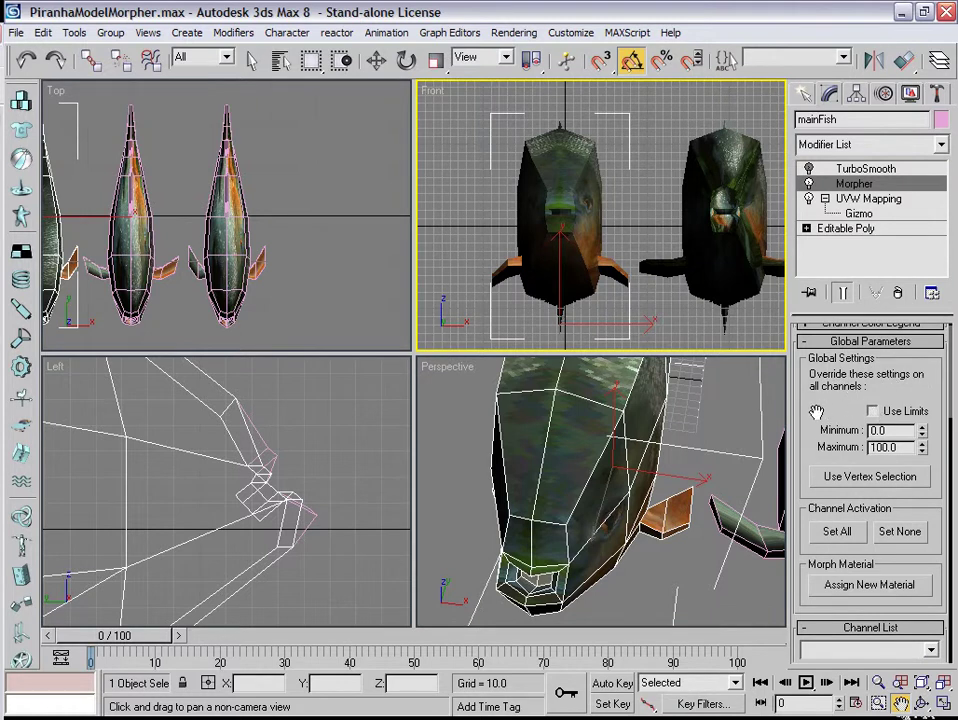
Test the mainFinMove channel without limits, up to about 102, and cancel the change back to 0
{"action": "scroll", "coordinate": [818, 400], "scroll_direction": "down", "scroll_amount": 3}
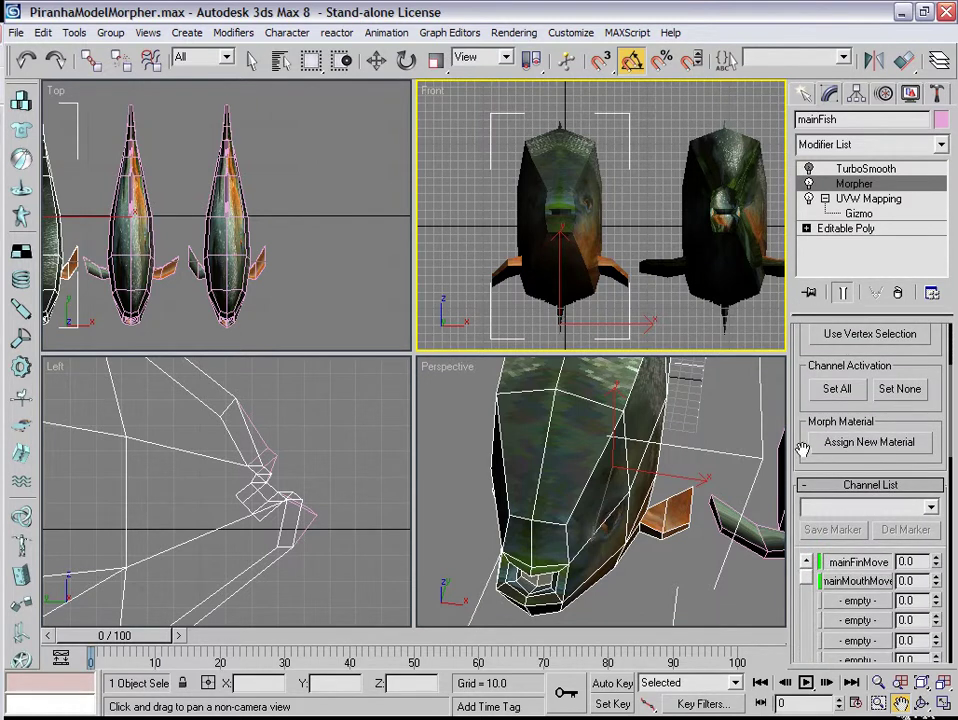
{"action": "left_click_drag", "start_coordinate": [802, 450], "coordinate": [803, 387]}
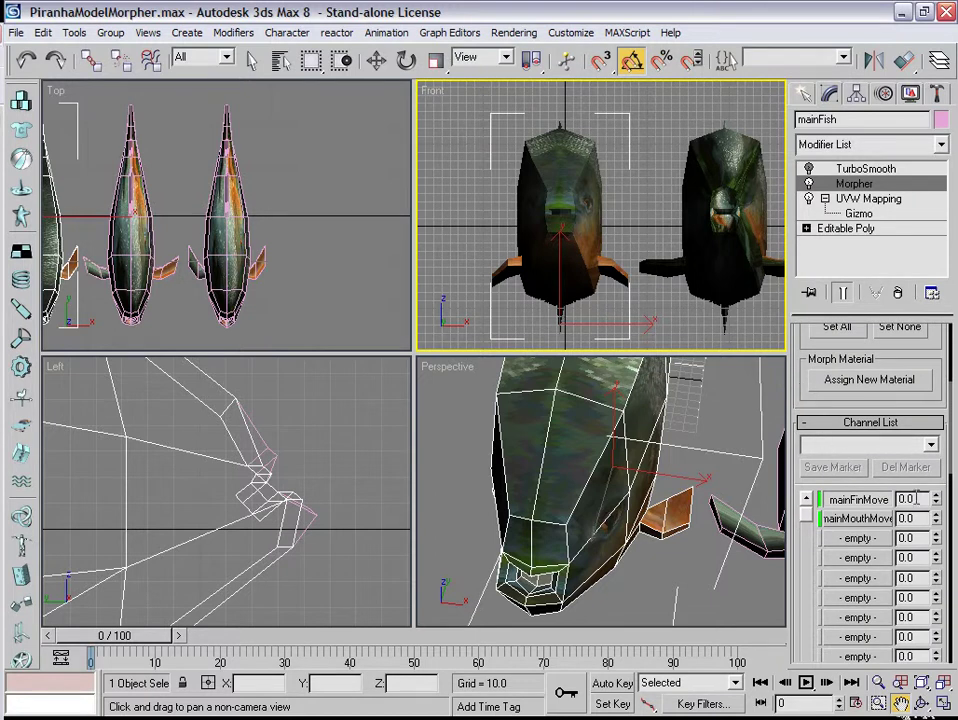
{"action": "left_click_drag", "start_coordinate": [938, 505], "coordinate": [932, 401]}
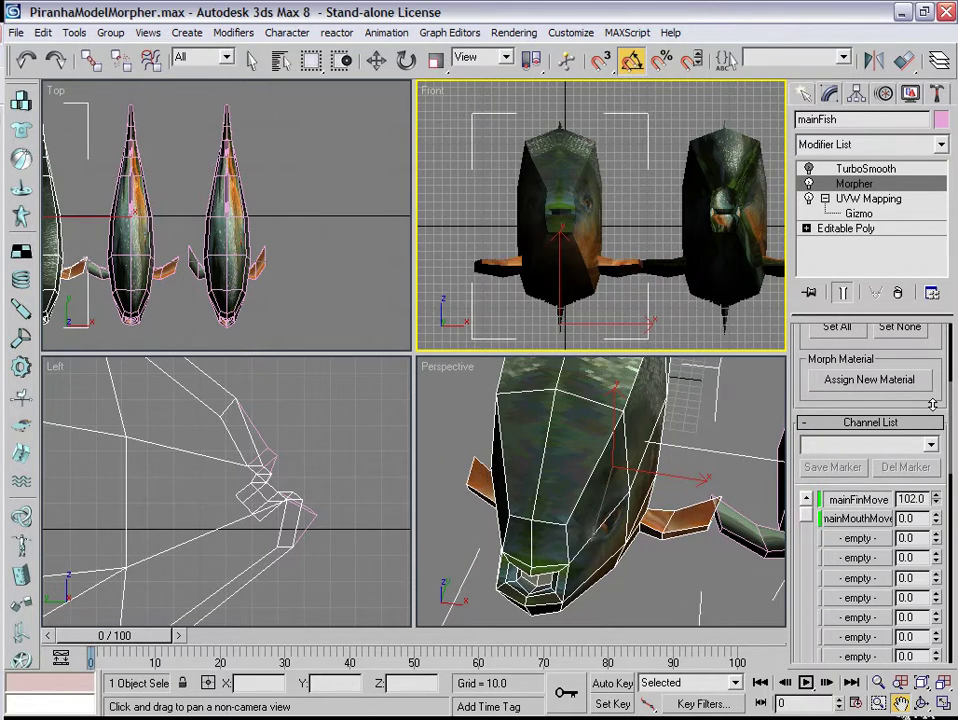
{"action": "right_click", "coordinate": [932, 401]}
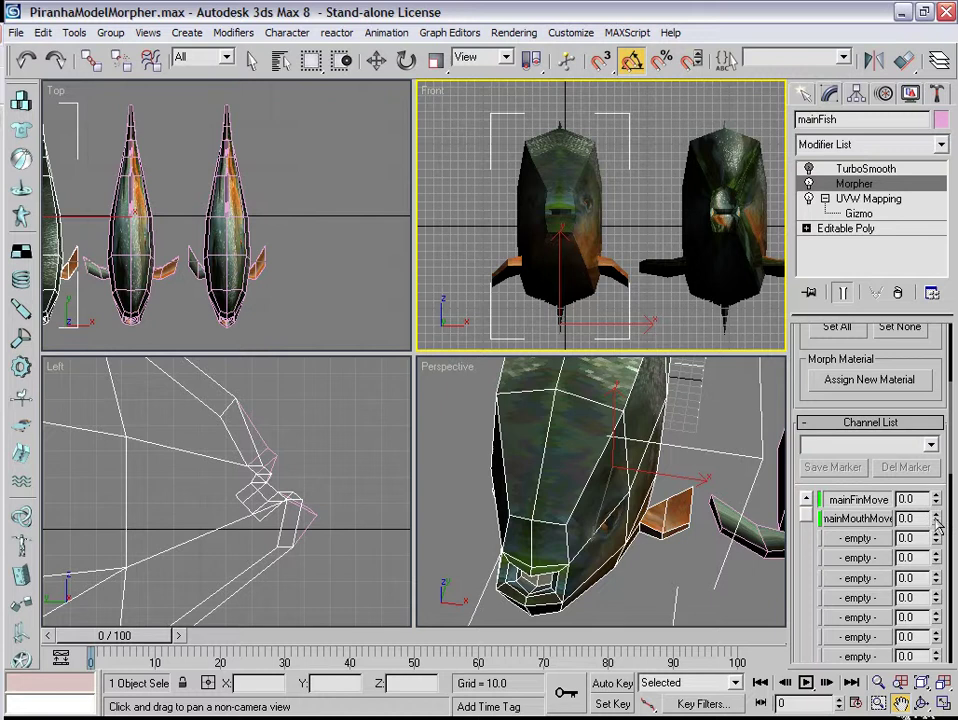
Test the mainMouthMove channel without limits, from about -122 up to about 136, and cancel the change
{"action": "left_click_drag", "start_coordinate": [937, 527], "coordinate": [934, 623]}
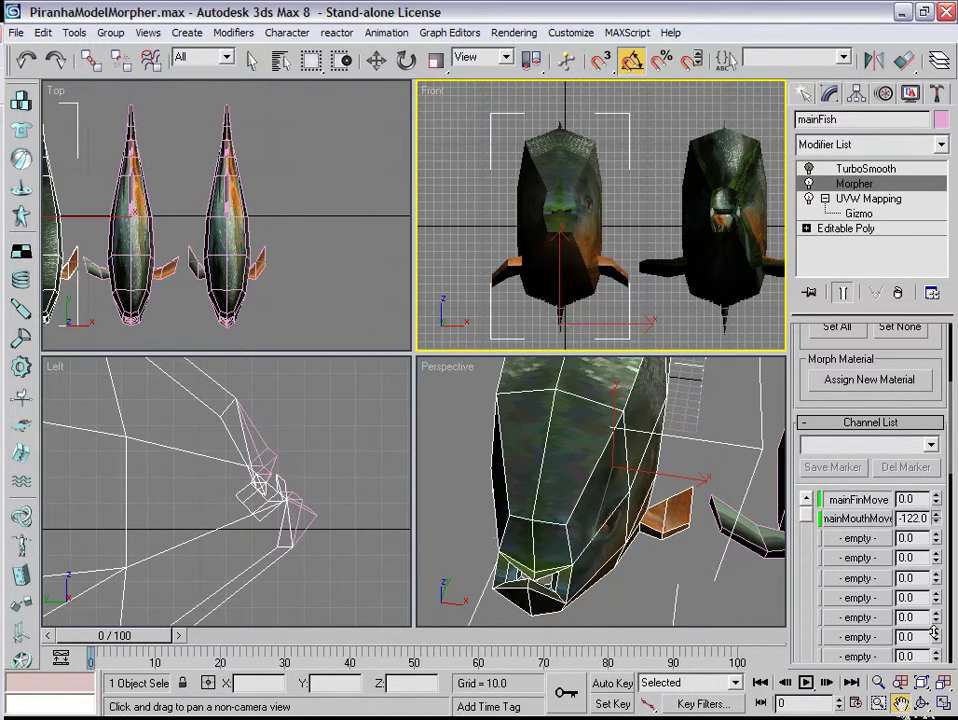
{"action": "left_click_drag", "start_coordinate": [933, 632], "coordinate": [902, 390]}
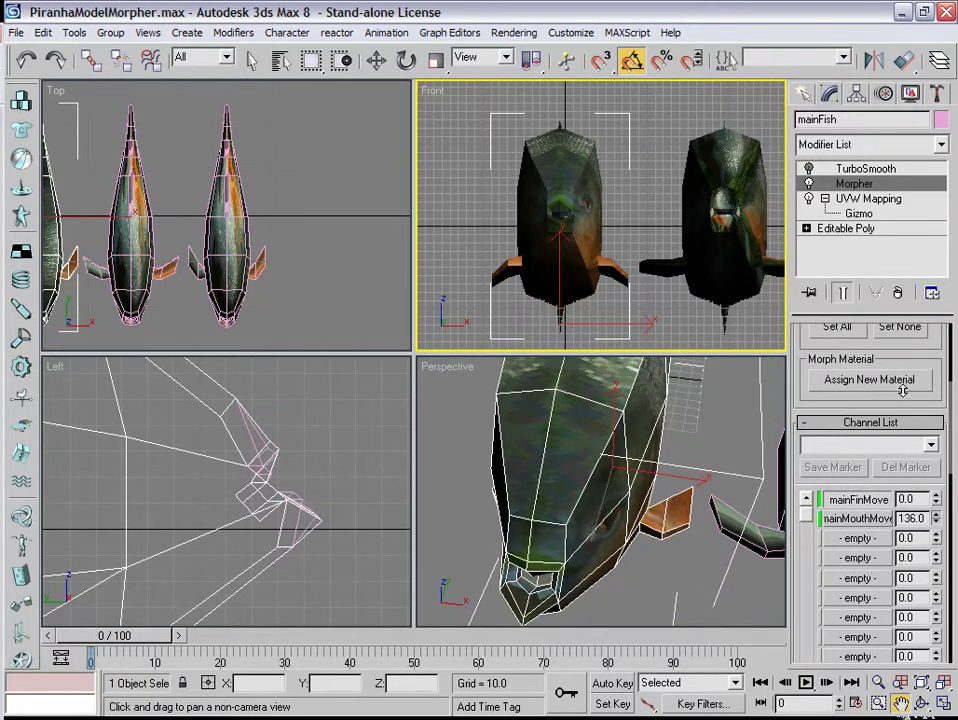
{"action": "right_click", "coordinate": [902, 390]}
Turn on Auto Key and key the mainFinMove channel at about 119 on frame 13
{"action": "left_click_drag", "start_coordinate": [941, 553], "coordinate": [941, 408]}
{"action": "left_click_drag", "start_coordinate": [938, 551], "coordinate": [953, 630]}
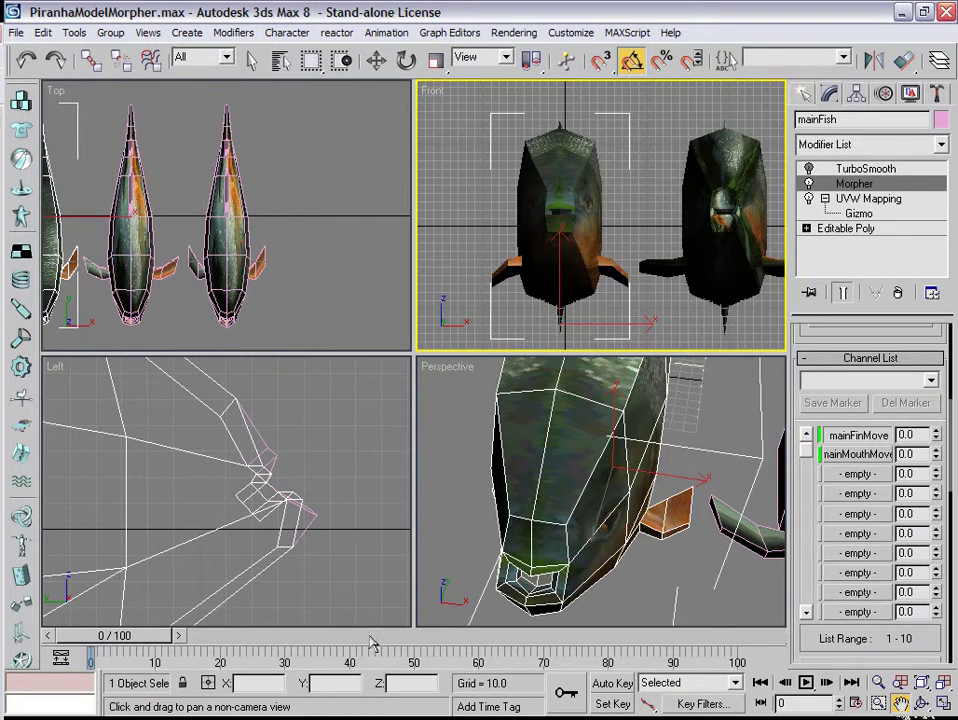
{"action": "left_click", "coordinate": [610, 683]}
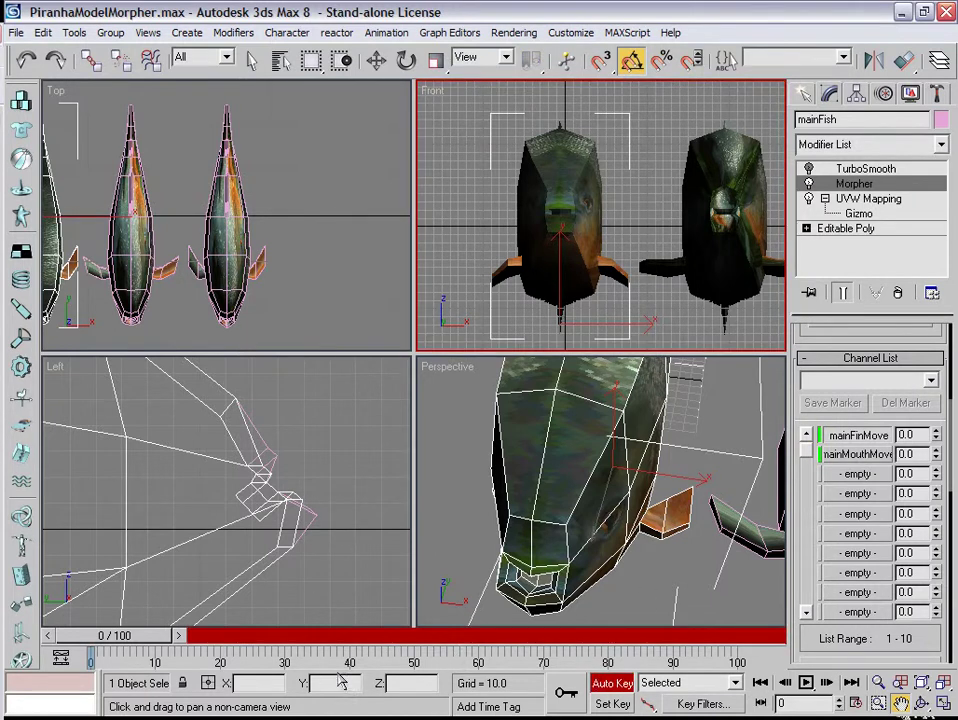
{"action": "left_click_drag", "start_coordinate": [895, 638], "coordinate": [884, 534]}
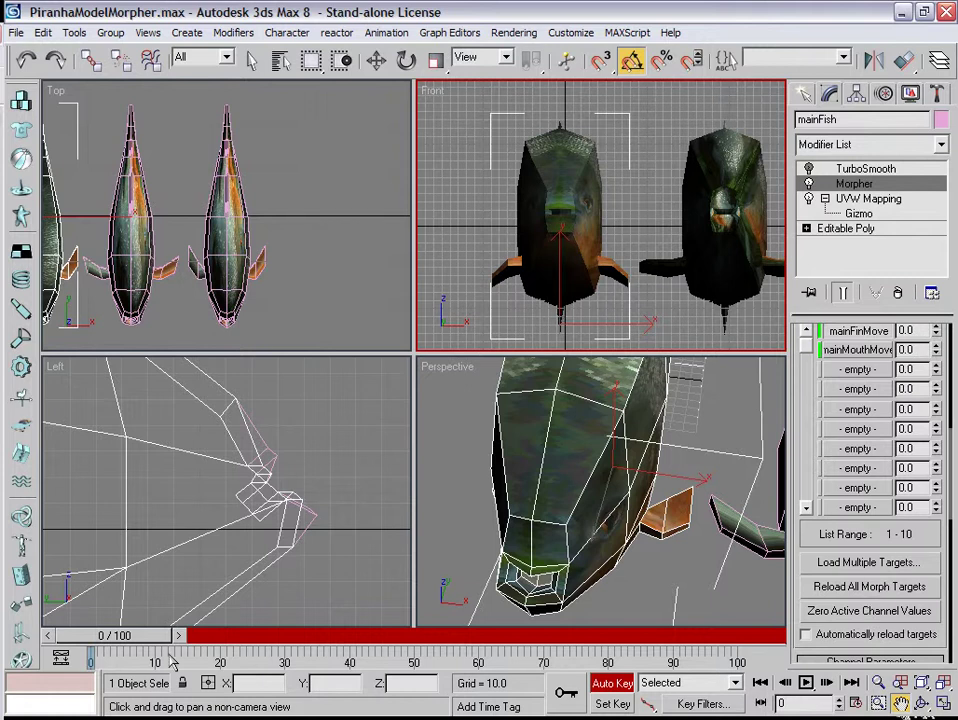
{"action": "left_click_drag", "start_coordinate": [137, 645], "coordinate": [211, 644]}
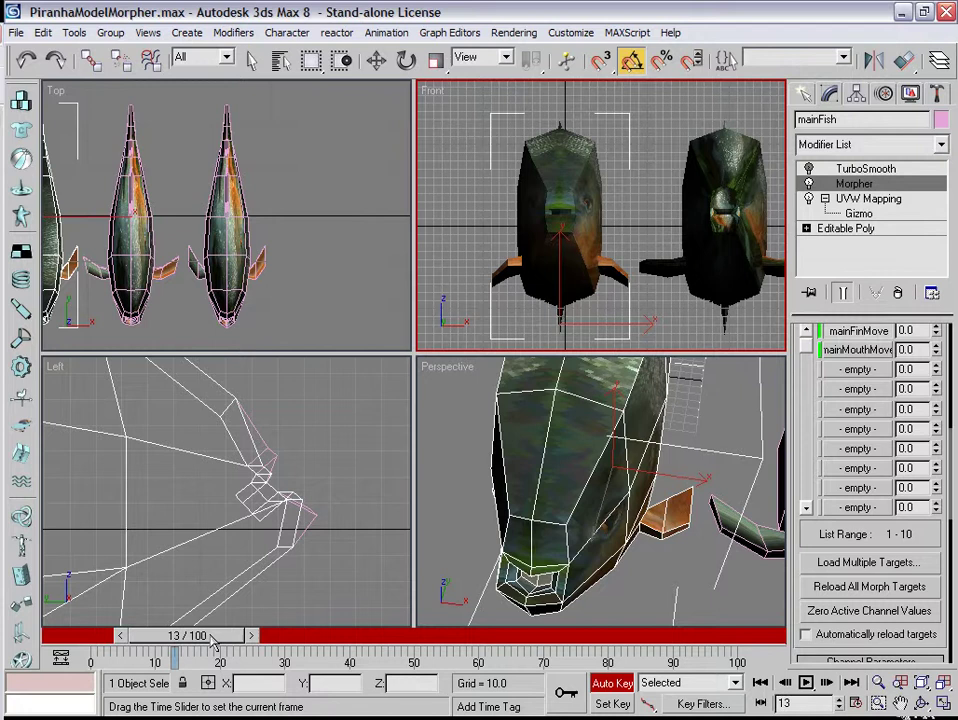
{"action": "key", "text": "ctrl+p"}
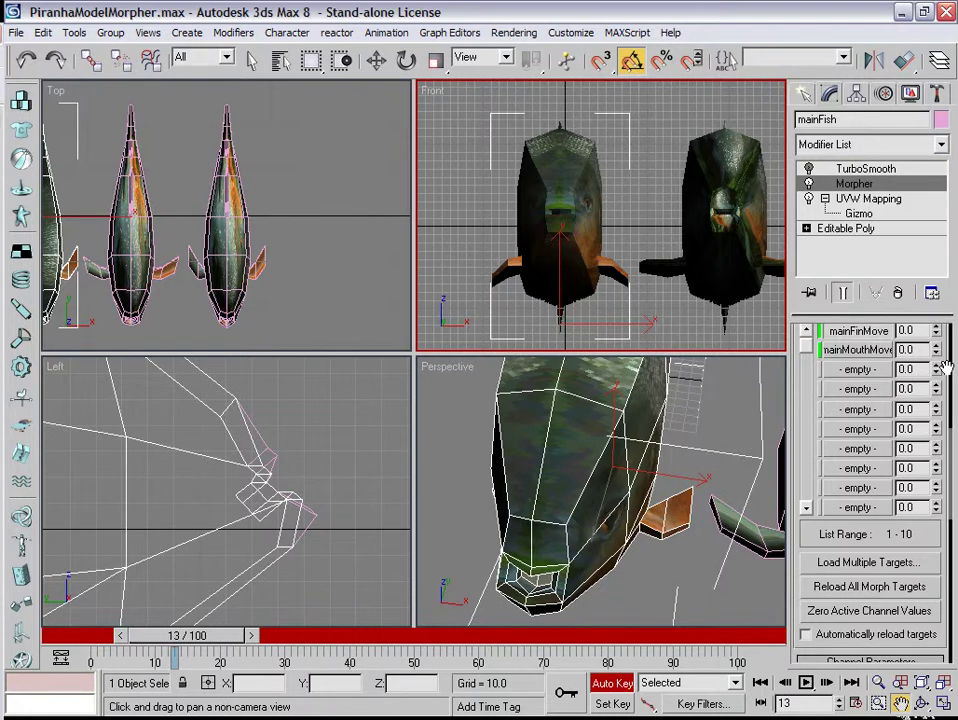
{"action": "left_click_drag", "start_coordinate": [946, 368], "coordinate": [937, 269]}
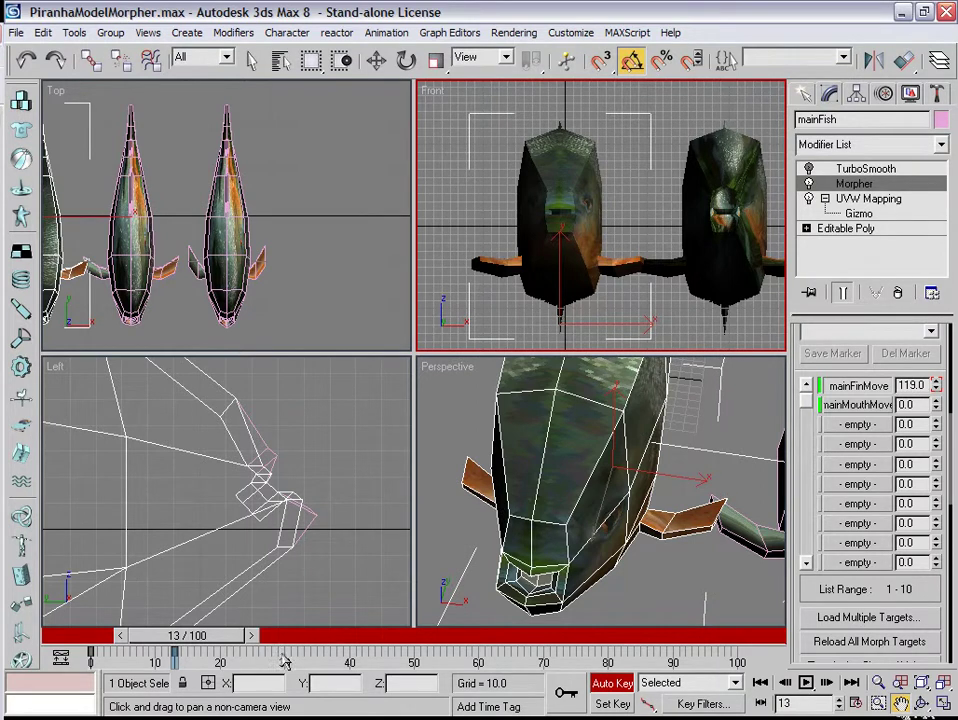
Key the mainFinMove channel at 0 on frame 30 and at about 110 on frame 43
{"action": "left_click_drag", "start_coordinate": [191, 641], "coordinate": [305, 640]}
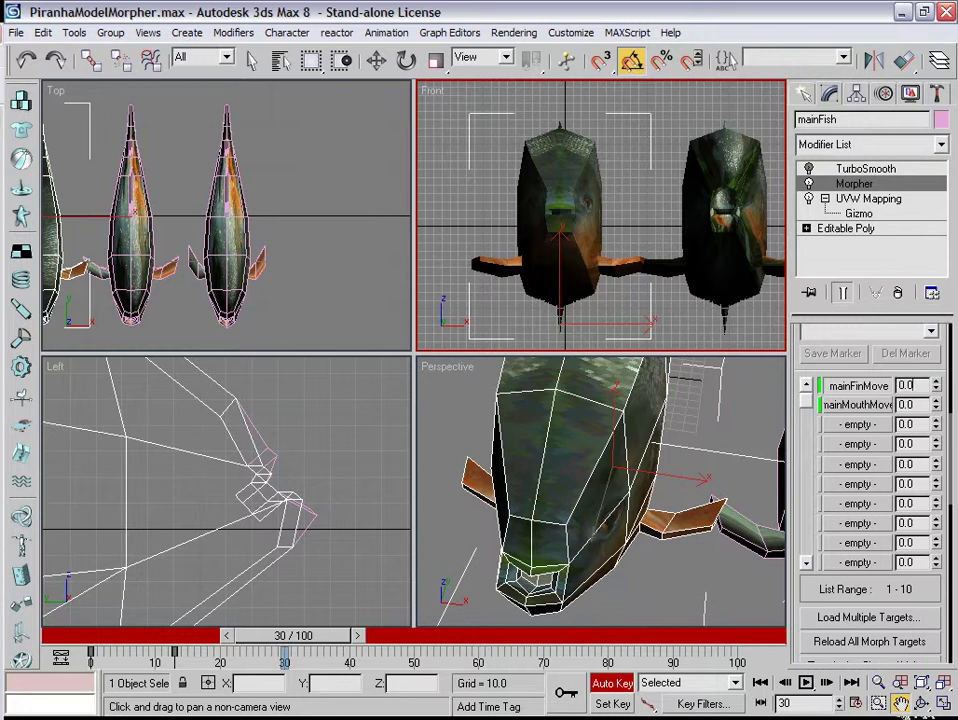
{"action": "key", "text": "Return"}
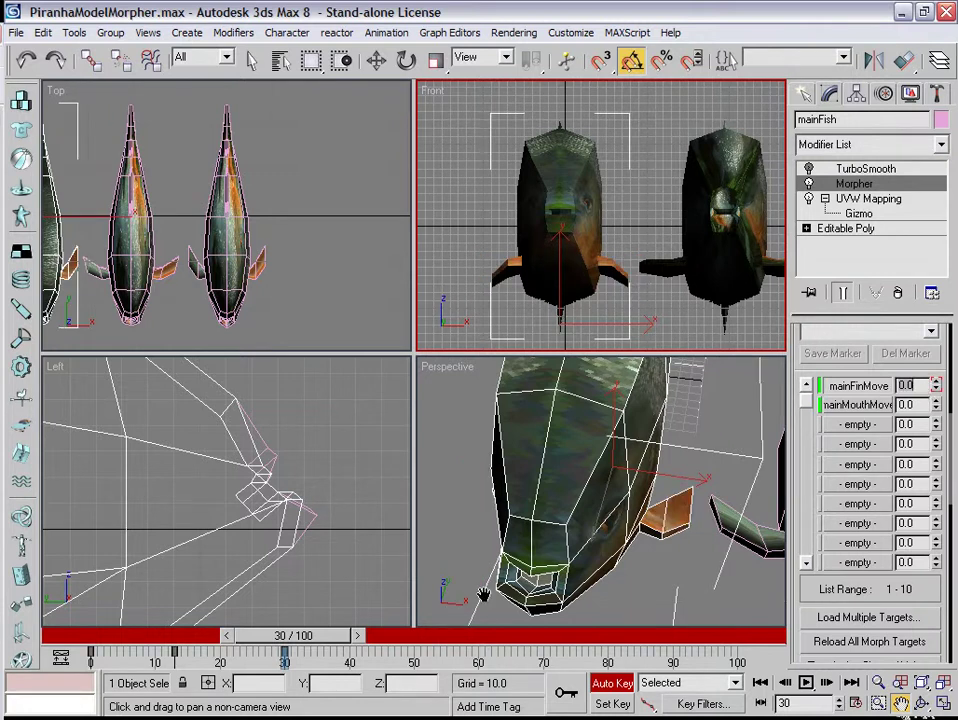
{"action": "left_click_drag", "start_coordinate": [306, 645], "coordinate": [386, 645]}
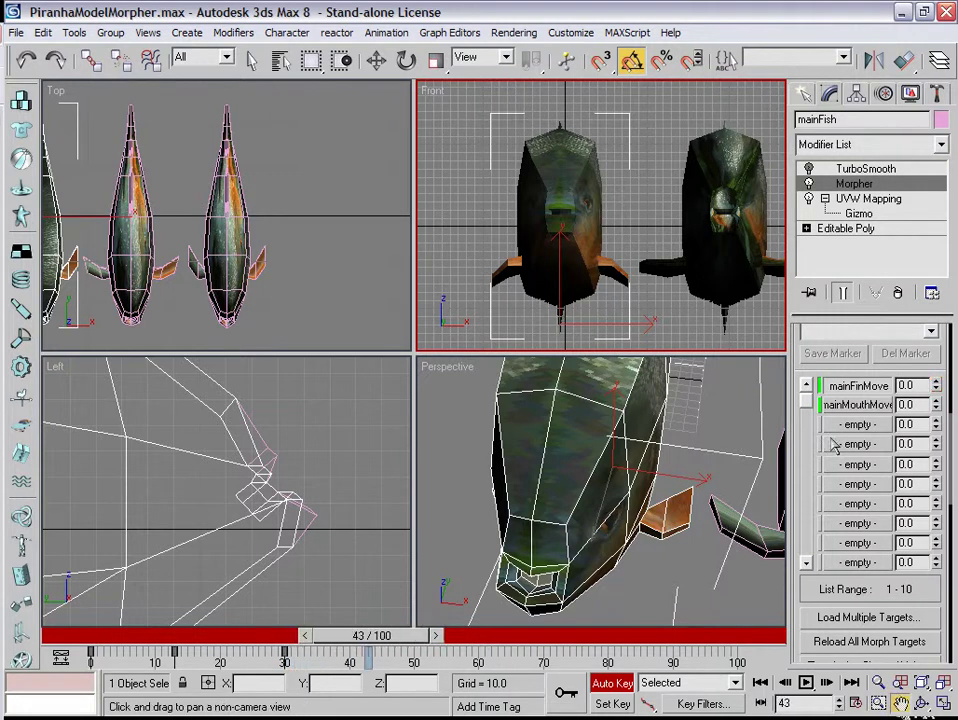
{"action": "left_click_drag", "start_coordinate": [937, 385], "coordinate": [938, 284]}
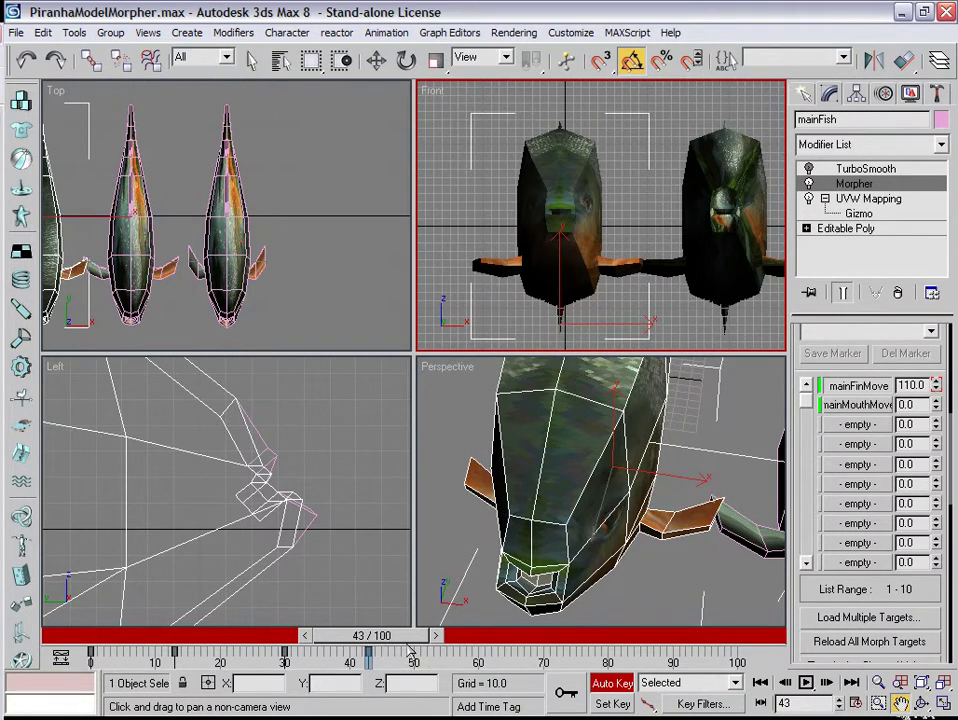
Key the mainFinMove channel at 0 on frame 60 to end the second fin stroke
{"action": "left_click_drag", "start_coordinate": [409, 637], "coordinate": [506, 640]}
{"action": "key", "text": "ctrl+p"}
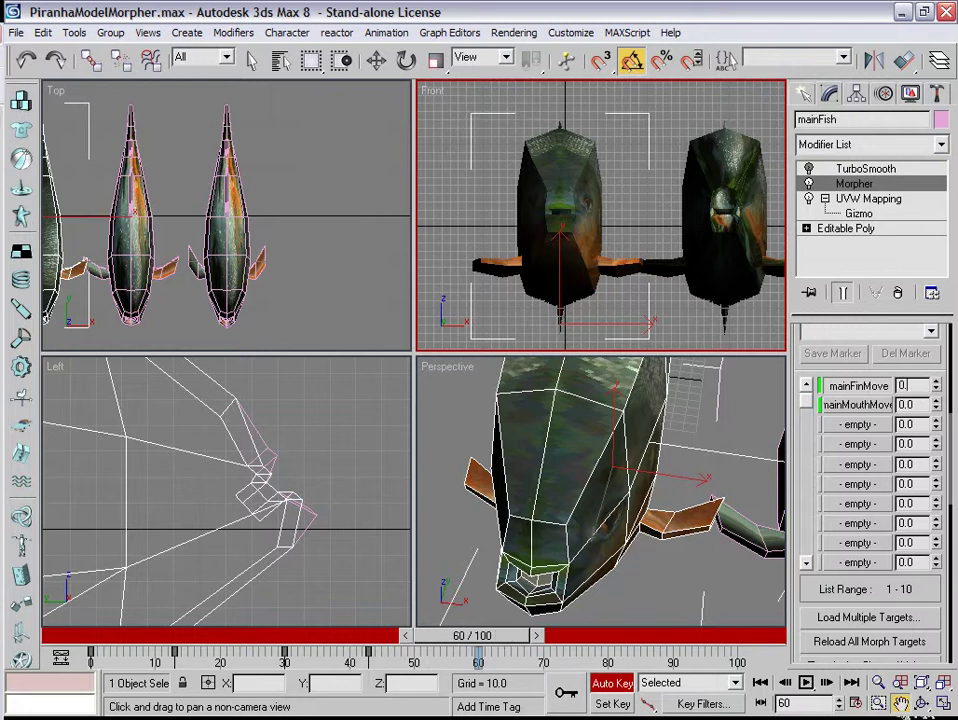
{"action": "key", "text": "Return"}
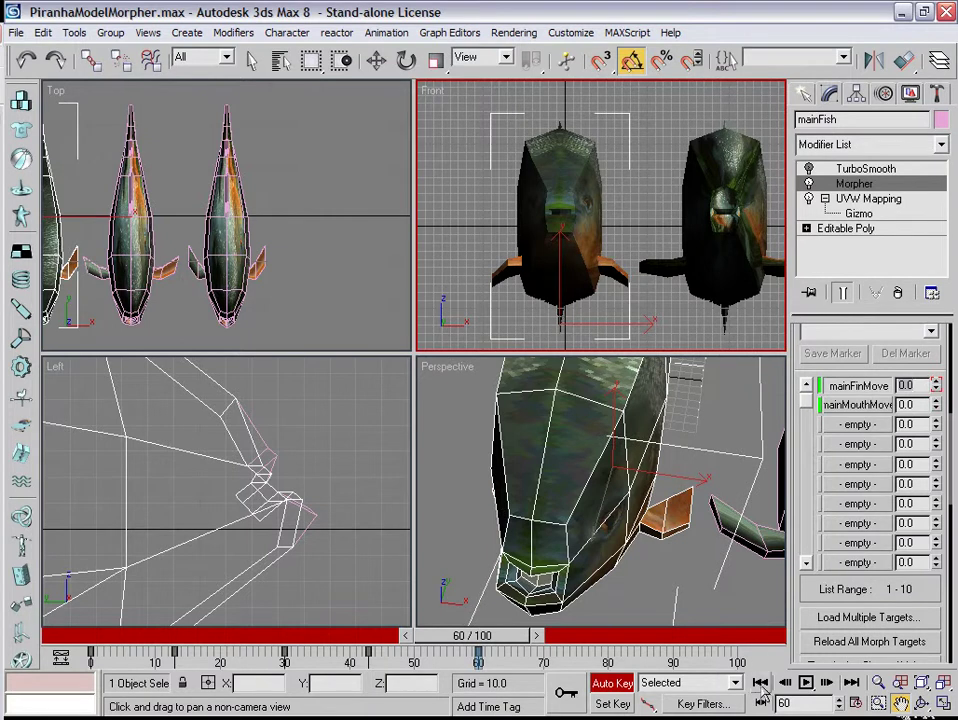
Play the fin animation from frame 0 in the Perspective view, switch Auto Key off, and stop playback
{"action": "left_click", "coordinate": [761, 685]}
{"action": "left_click", "coordinate": [806, 684]}
{"action": "right_click", "coordinate": [721, 605]}
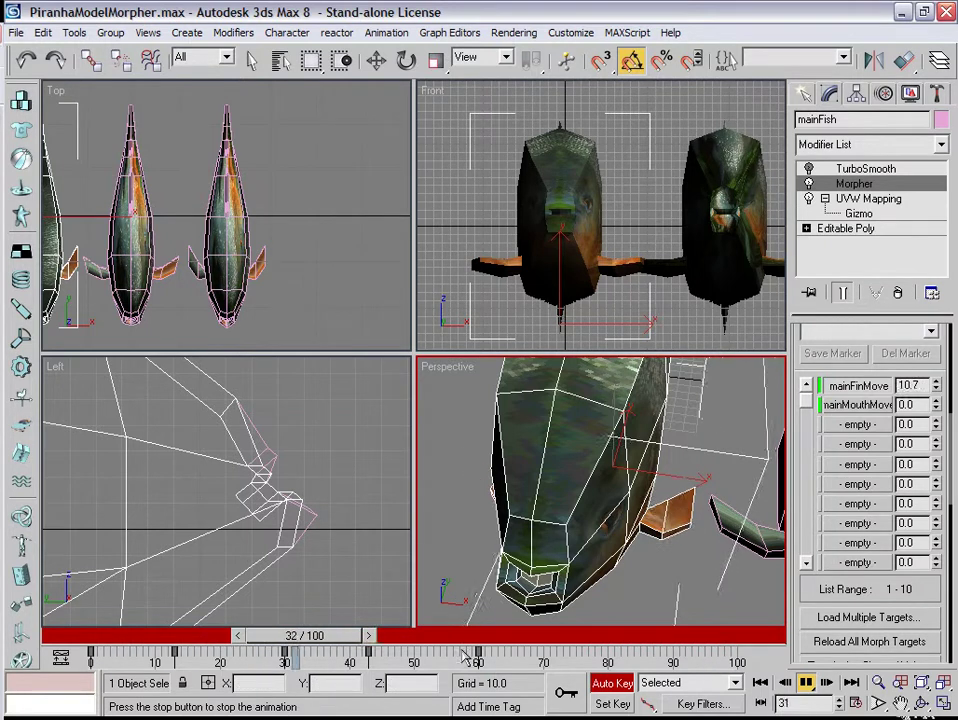
{"action": "left_click", "coordinate": [612, 683]}
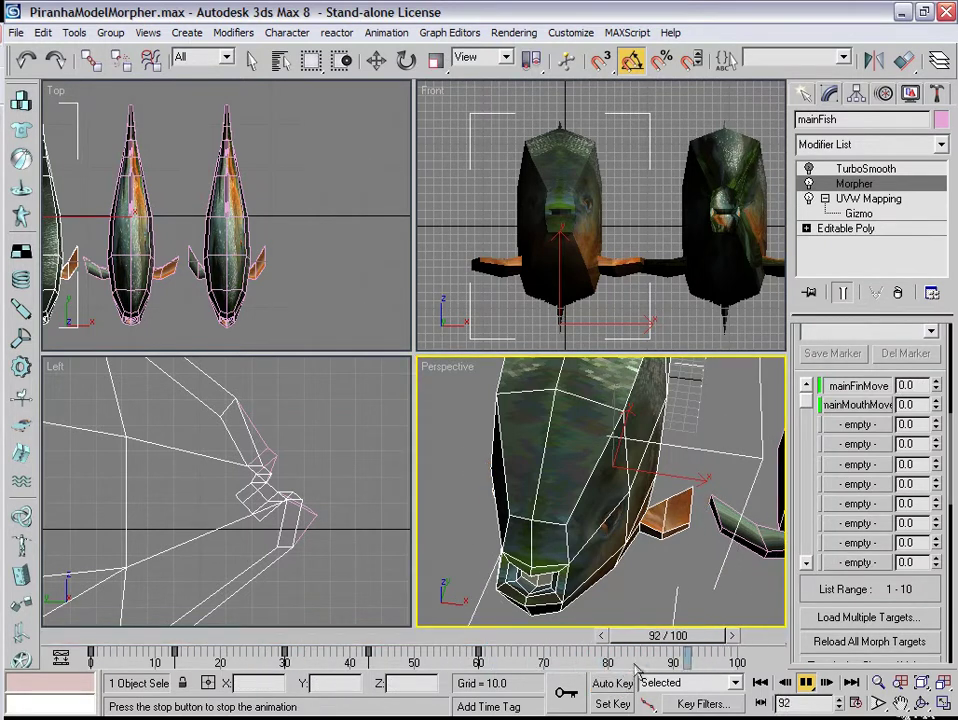
{"action": "left_click", "coordinate": [807, 683]}
Turn Auto Key back on and key mainMouthMove at 0 on frame 20 and at about 116 on frame 32
{"action": "left_click", "coordinate": [613, 684]}
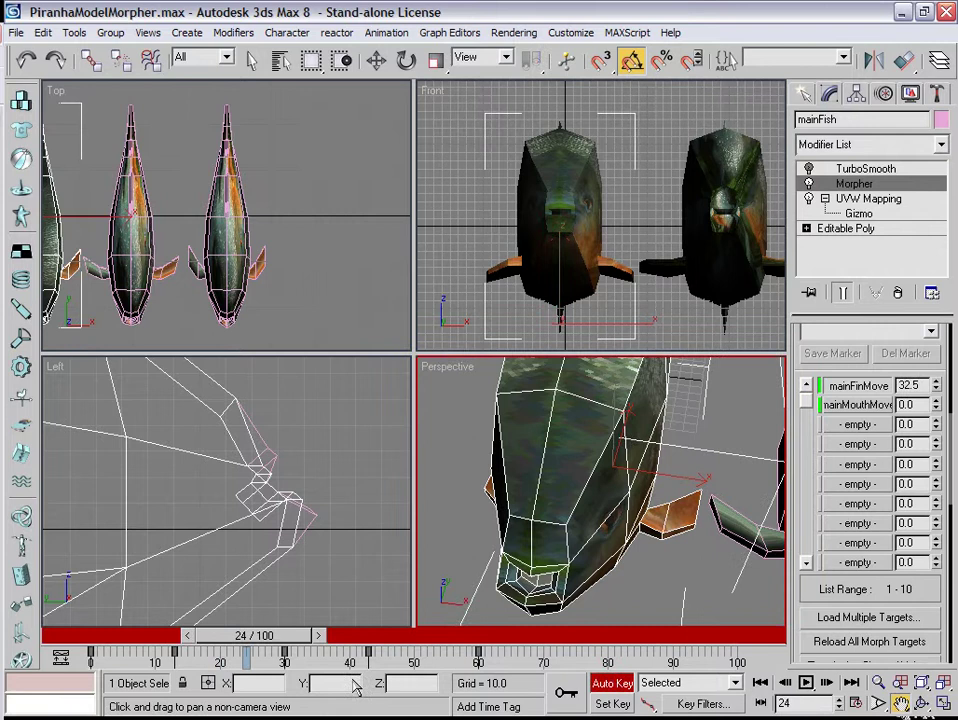
{"action": "mouse_move", "coordinate": [253, 635]}
{"action": "left_mouse_down"}
{"action": "mouse_move", "coordinate": [108, 635]}
{"action": "mouse_move", "coordinate": [263, 647]}
{"action": "mouse_move", "coordinate": [252, 648]}
{"action": "left_mouse_up"}
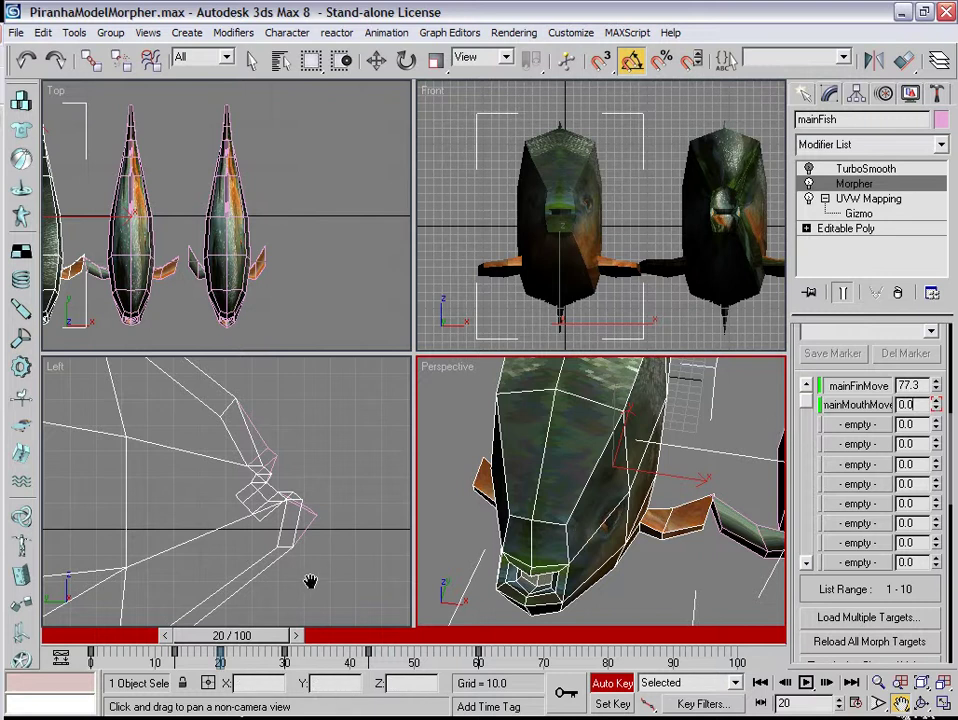
{"action": "left_click_drag", "start_coordinate": [258, 640], "coordinate": [329, 645]}
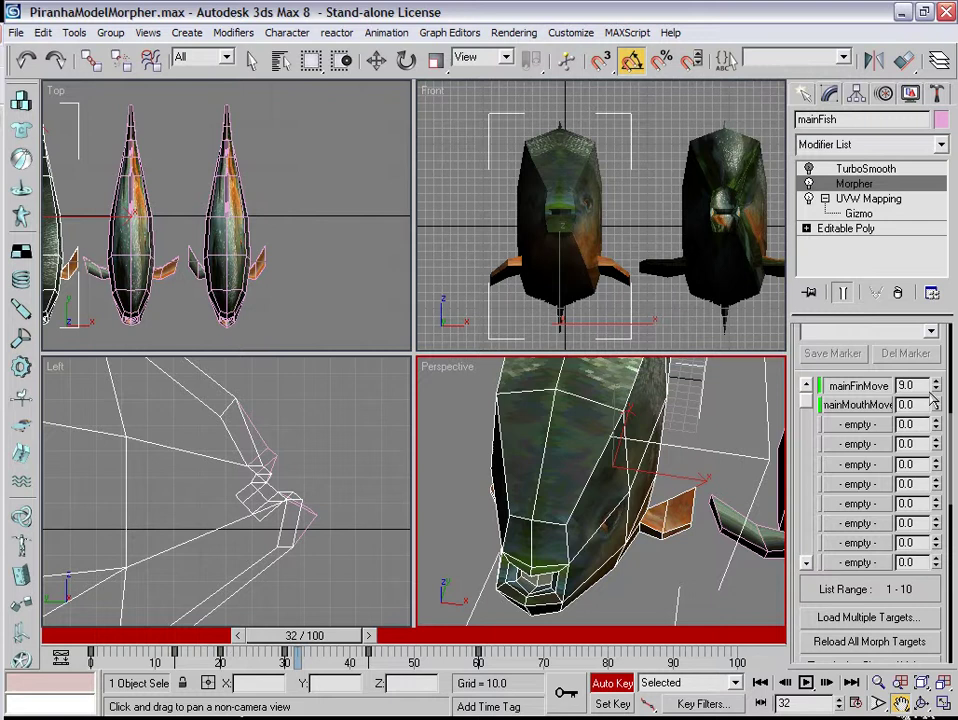
{"action": "left_click_drag", "start_coordinate": [940, 404], "coordinate": [934, 293]}
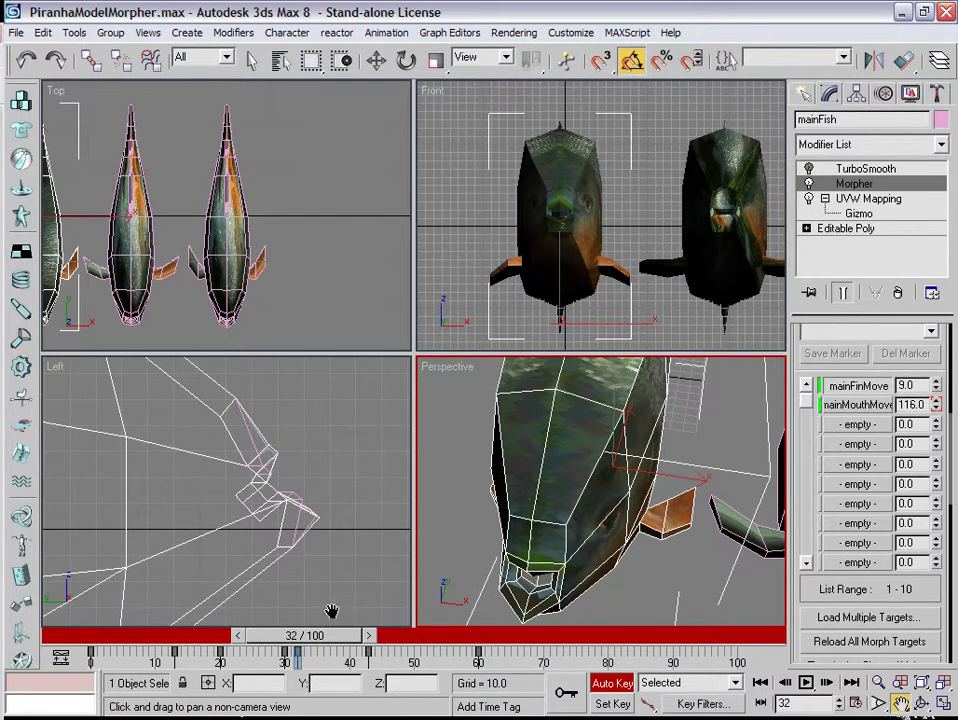
Key mainMouthMove at about -43 on frame 49 and at 0 on frame 70, finishing with Auto Key off
{"action": "left_click_drag", "start_coordinate": [313, 641], "coordinate": [410, 641]}
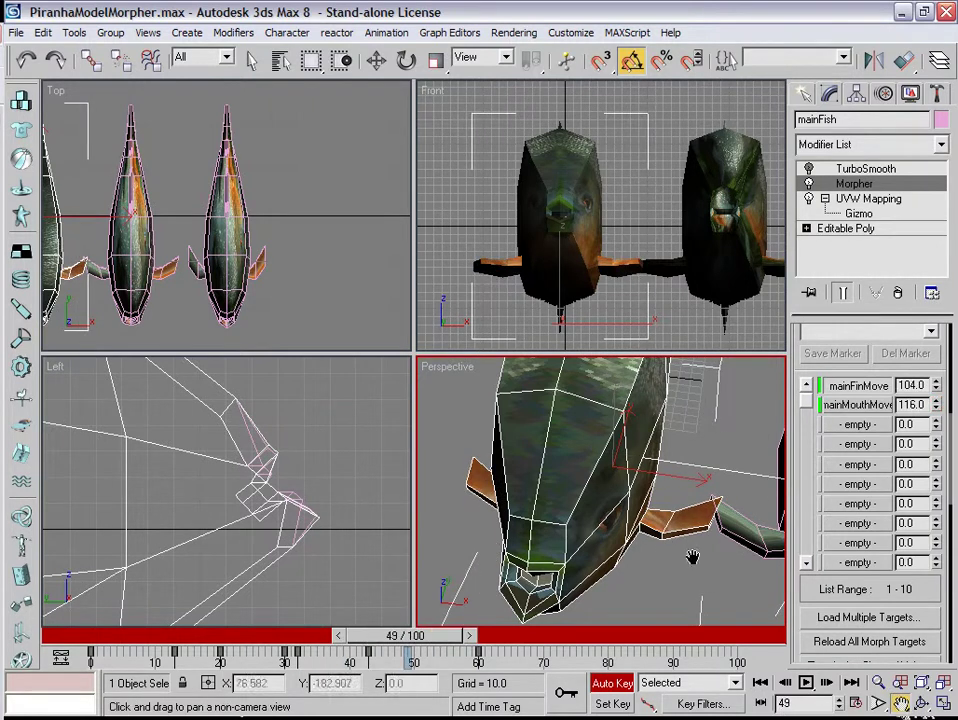
{"action": "left_click_drag", "start_coordinate": [940, 408], "coordinate": [939, 563]}
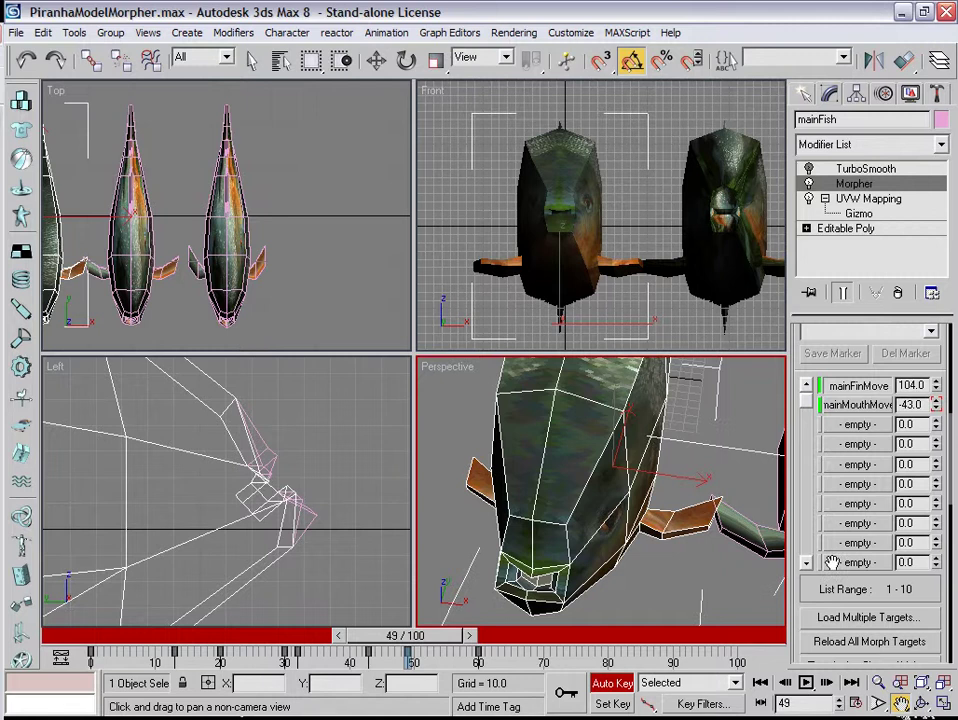
{"action": "left_click_drag", "start_coordinate": [435, 647], "coordinate": [565, 647]}
{"action": "key", "text": "ctrl+p"}
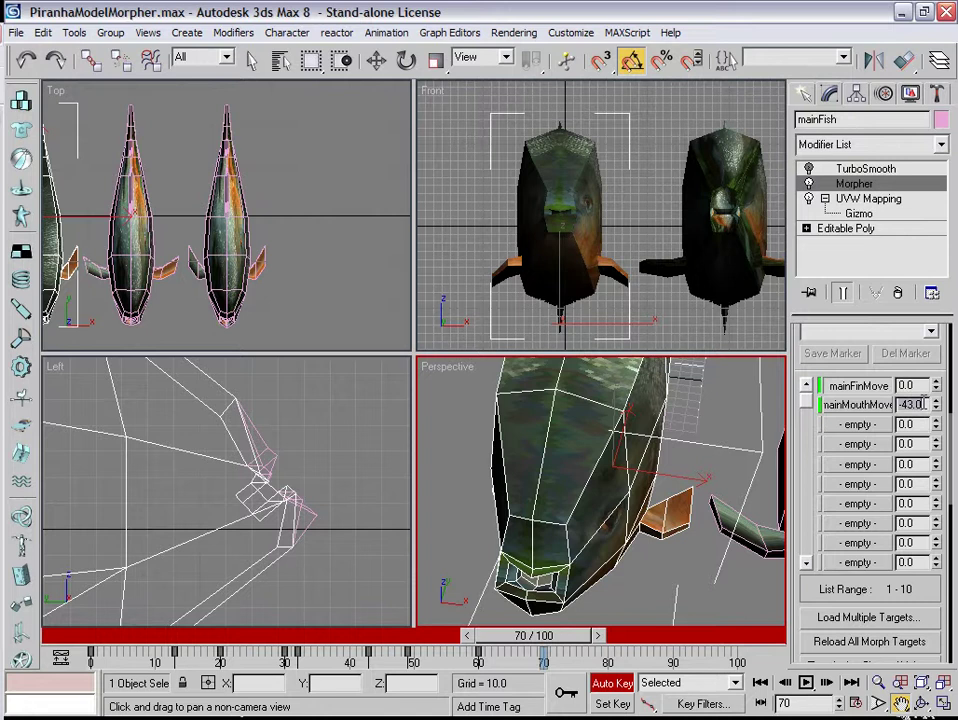
{"action": "key", "text": "Return"}
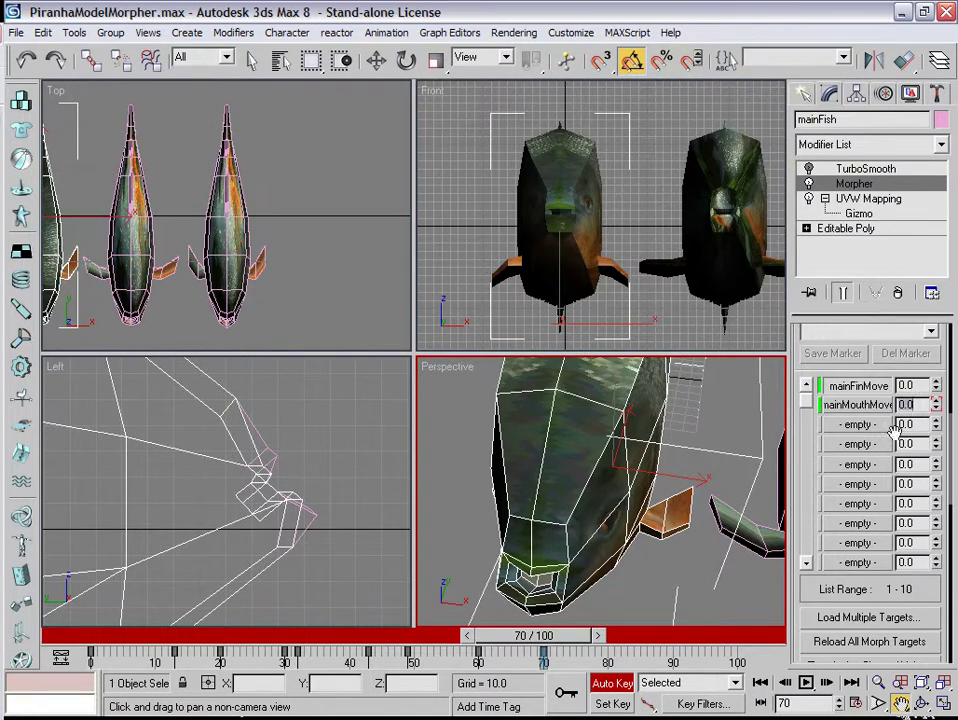
{"action": "left_click", "coordinate": [606, 686]}
Return to frame 0, enable mainFish's TurboSmooth modifier, and hide the edged faces in the Perspective view
{"action": "left_click_drag", "start_coordinate": [547, 636], "coordinate": [105, 608]}
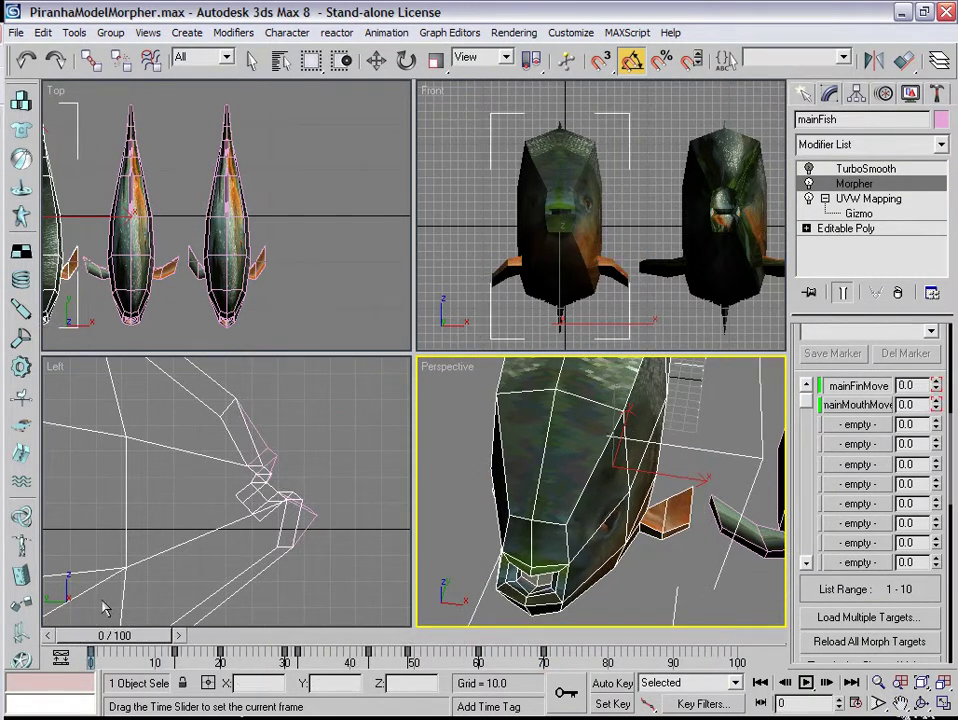
{"action": "key", "text": "ctrl+p"}
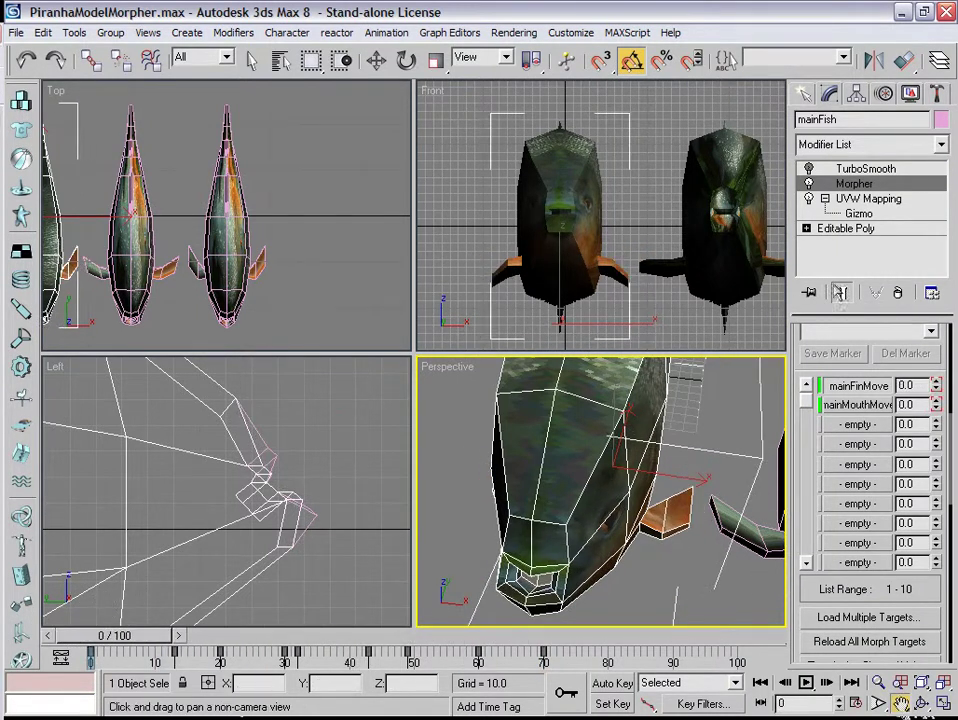
{"action": "left_click", "coordinate": [810, 169]}
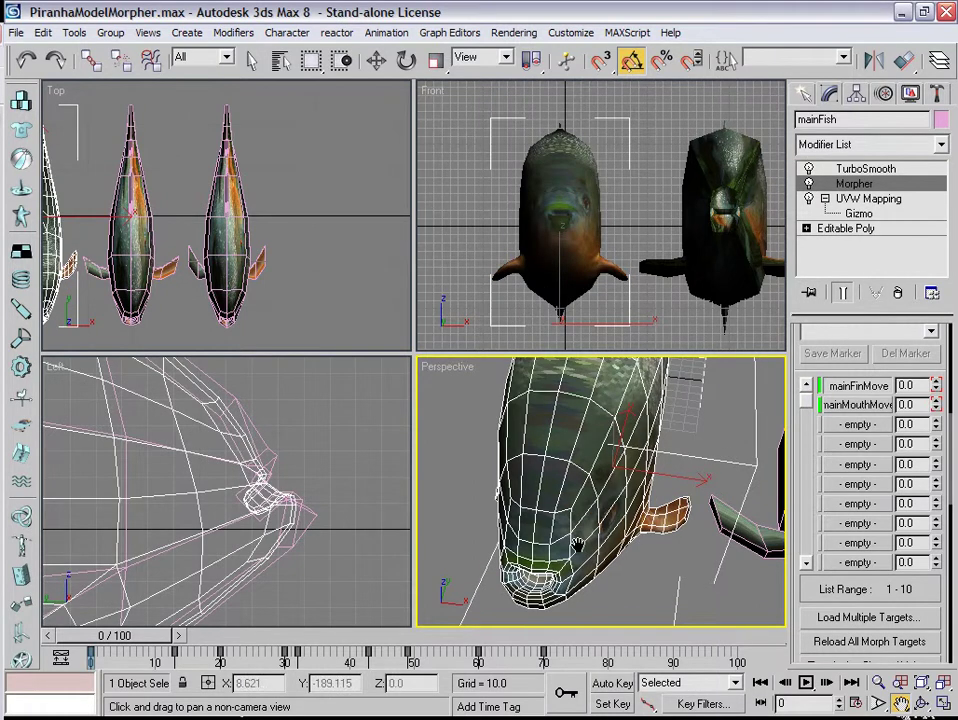
{"action": "key", "text": "F4"}
Orbit the Perspective view toward the smoothed fish's side, play the fin and mouth animation, and return to frame 0
{"action": "key", "text": "ctrl+r"}
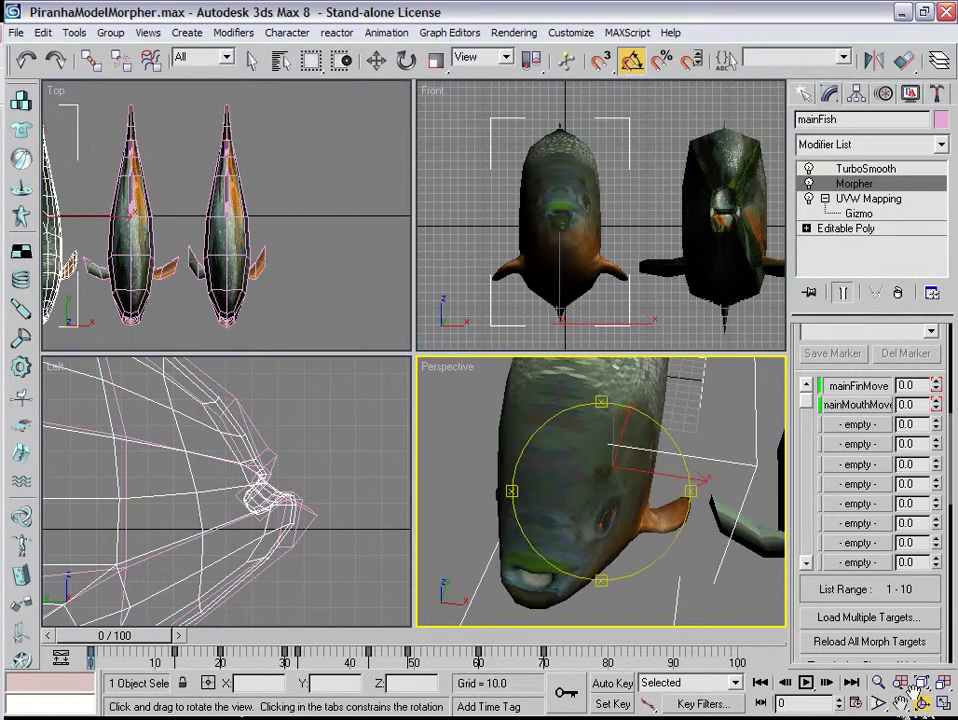
{"action": "left_click_drag", "start_coordinate": [473, 422], "coordinate": [586, 500]}
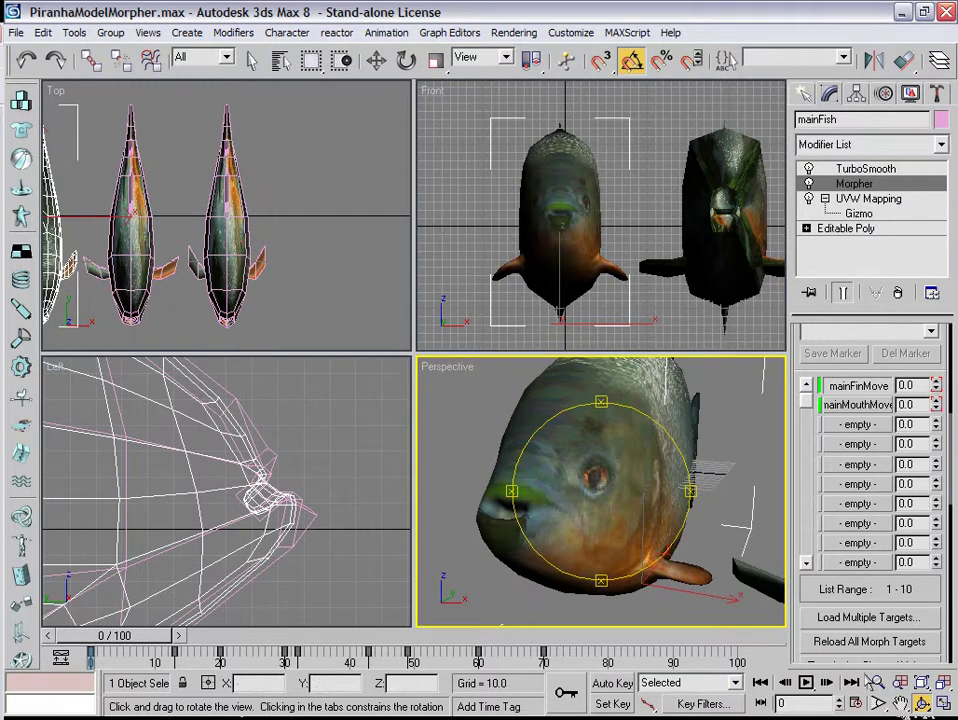
{"action": "key", "text": "/"}
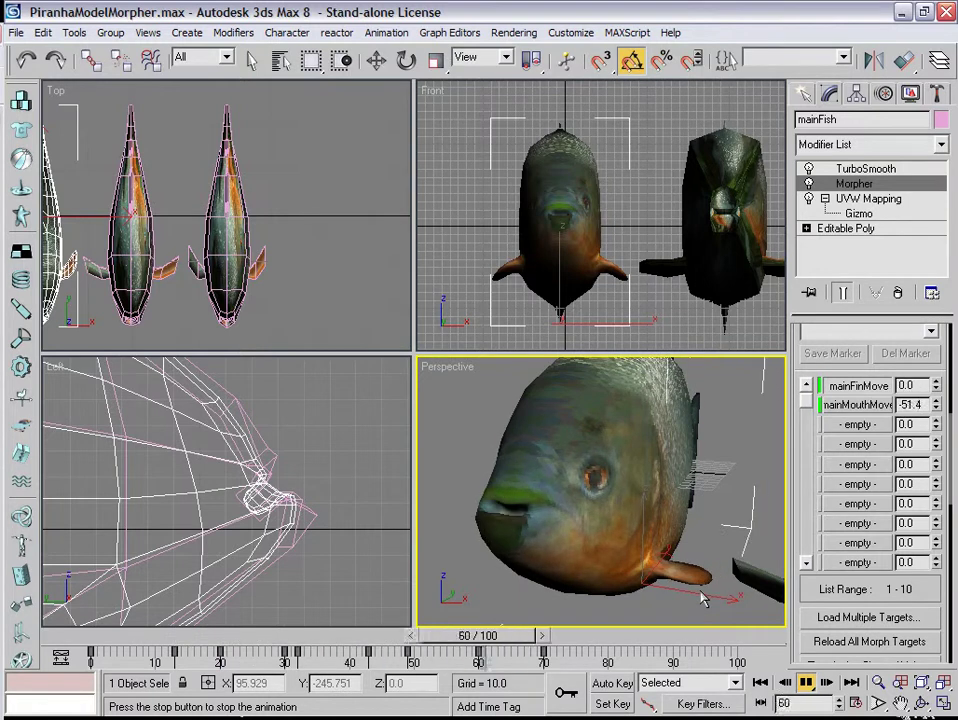
{"action": "left_click", "coordinate": [807, 684]}
{"action": "key", "text": "ctrl+r"}
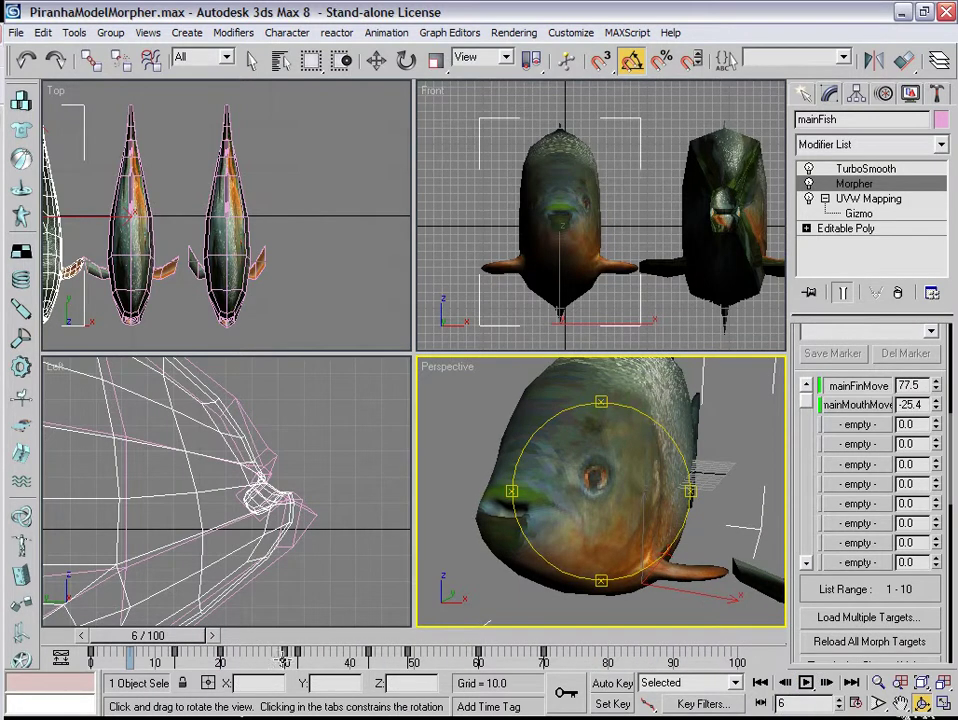
{"action": "left_click_drag", "start_coordinate": [180, 640], "coordinate": [118, 645]}
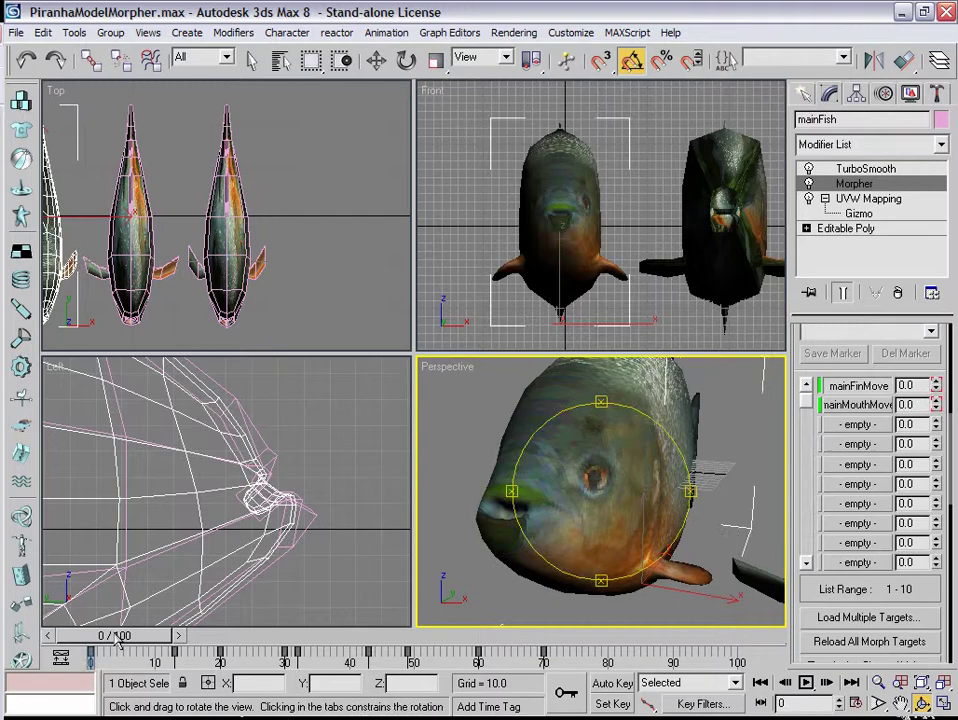